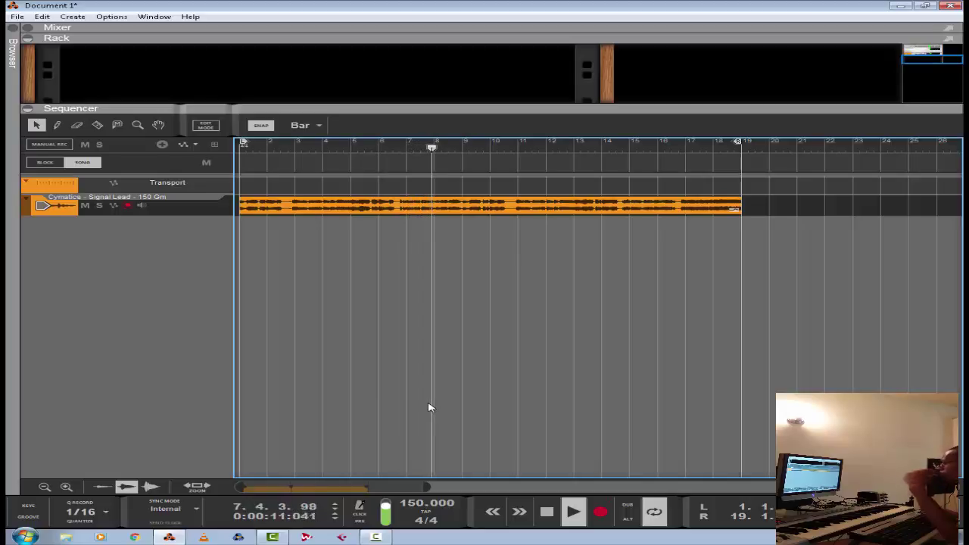
Open the browser, look through the Effects, Utilities and Players devices, and stop playback, returning to the song start.
left_click(9, 281)
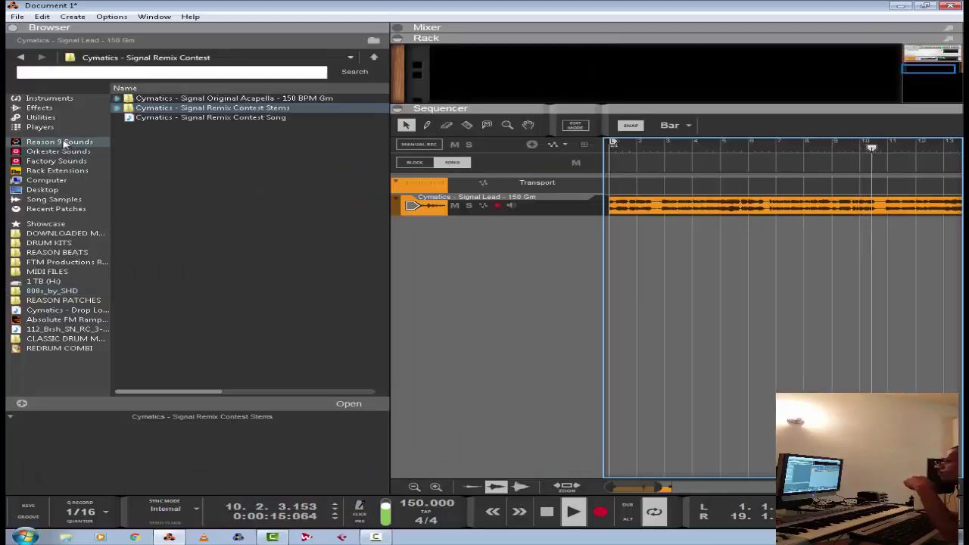
left_click(42, 108)
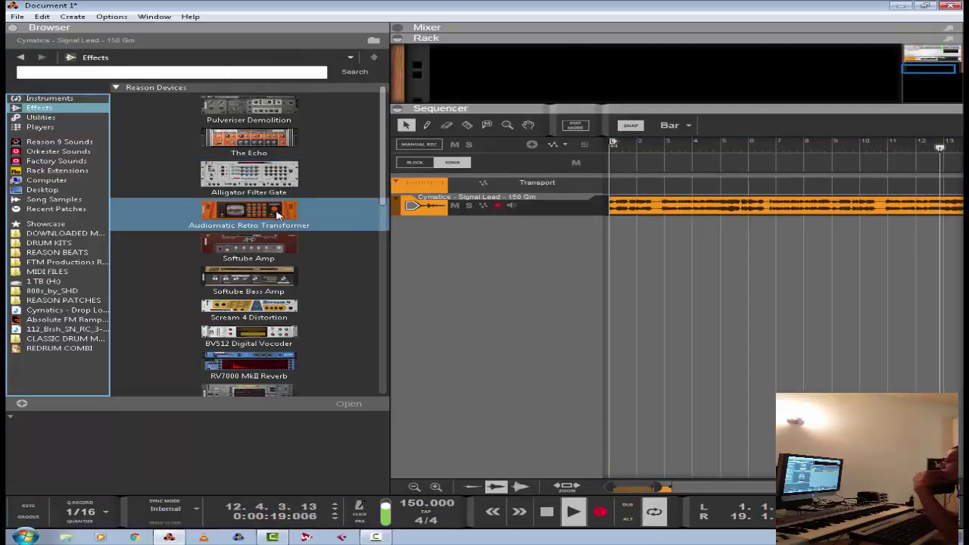
left_click_drag(383, 185, 382, 201)
scroll(364, 197, "down", 3)
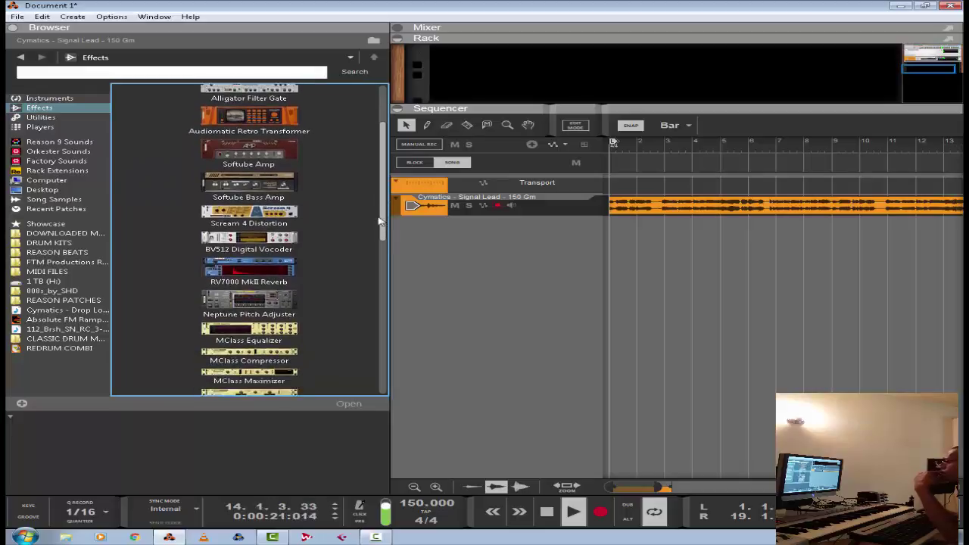
scroll(362, 189, "up", 5)
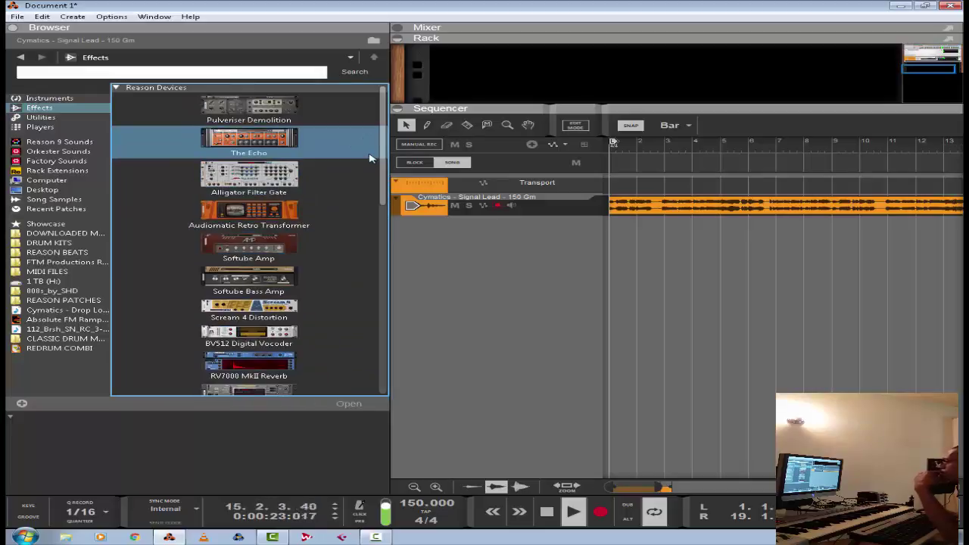
double_click(547, 511)
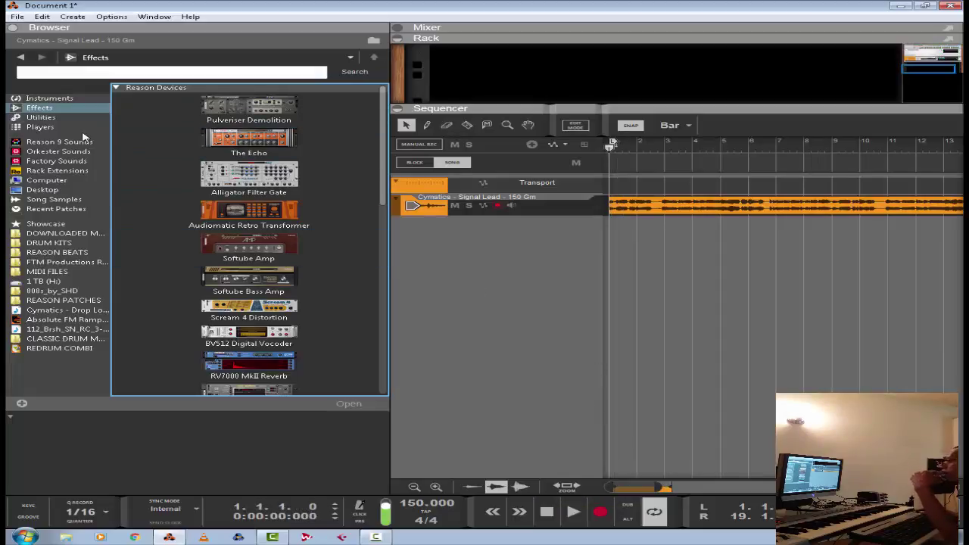
left_click(40, 118)
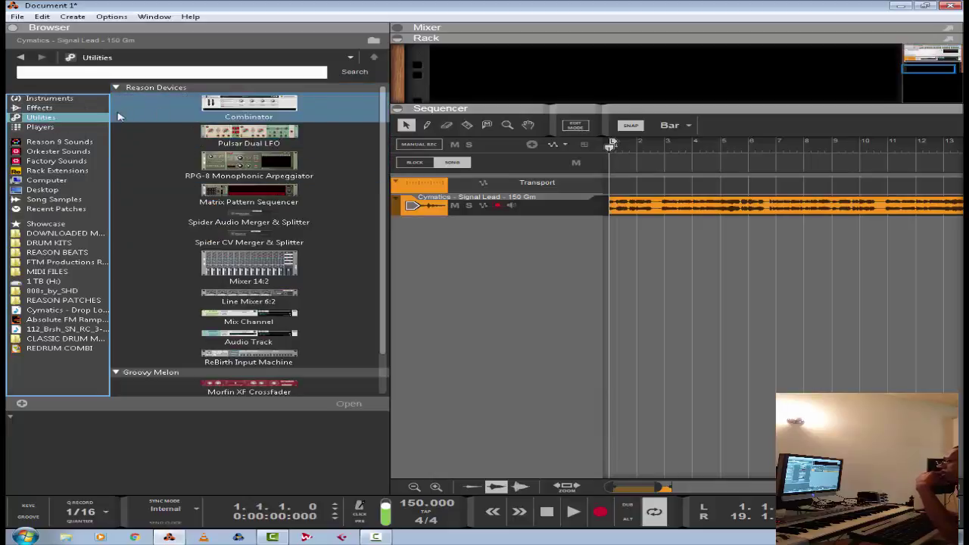
left_click(40, 127)
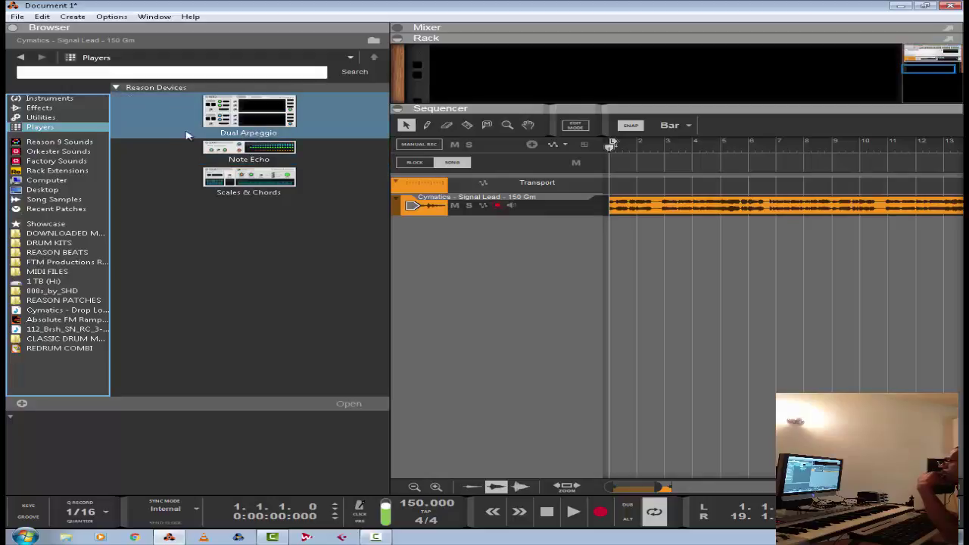
Add a Neptune Pitch Adjuster from the Effects devices to the Cymatics - Signal Lead audio track.
left_click(76, 108)
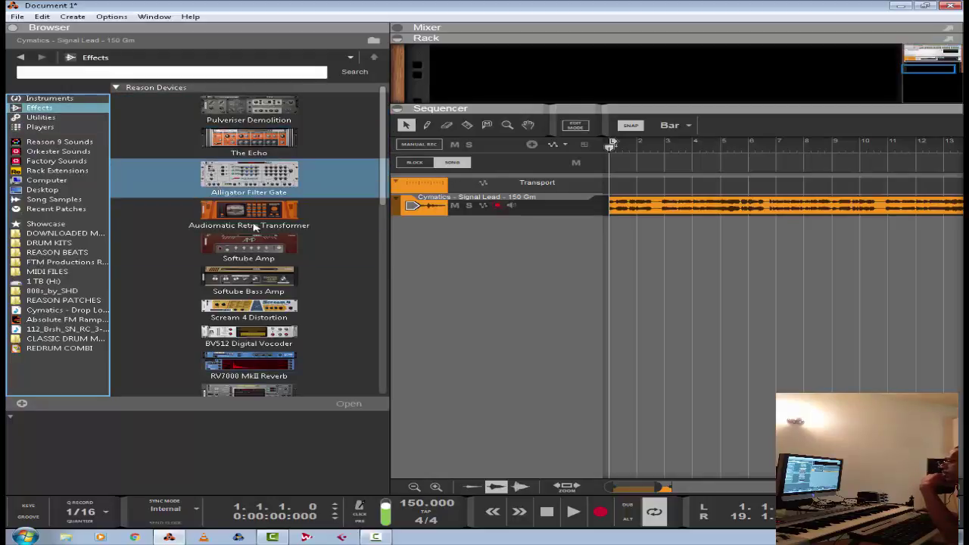
scroll(250, 311, "down", 1)
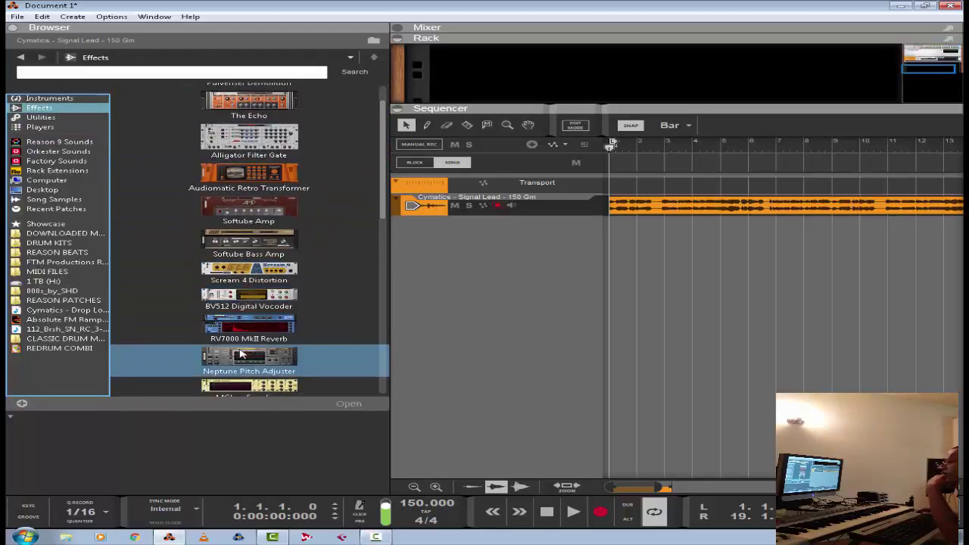
left_click_drag(243, 354, 470, 225)
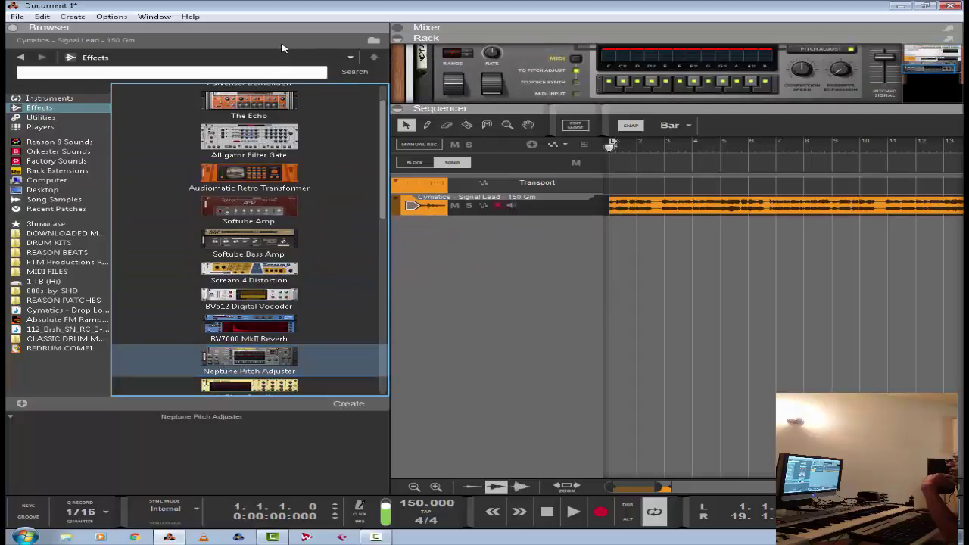
Collapse the browser and enlarge the rack area until the whole Neptune device is shown.
left_click(261, 32)
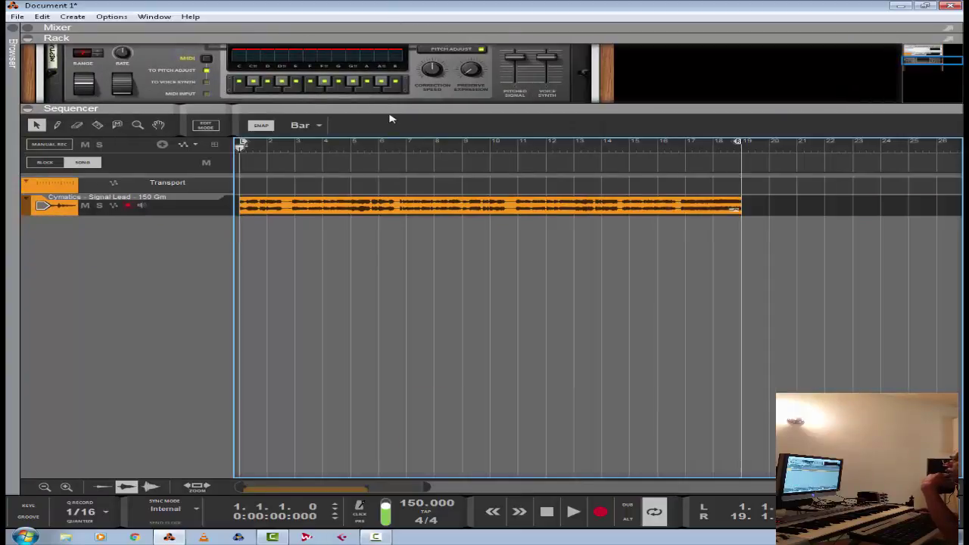
left_click_drag(385, 106, 401, 200)
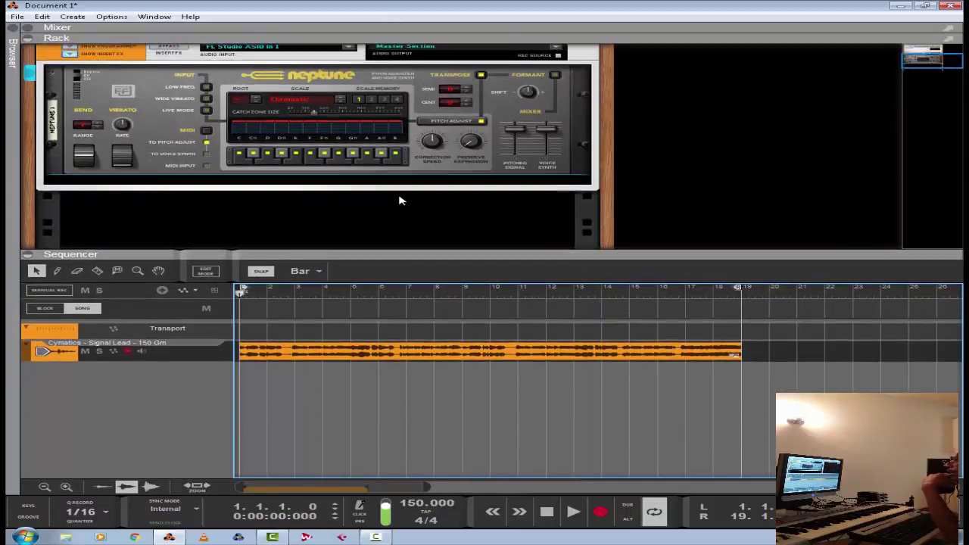
scroll(400, 201, "up", 1)
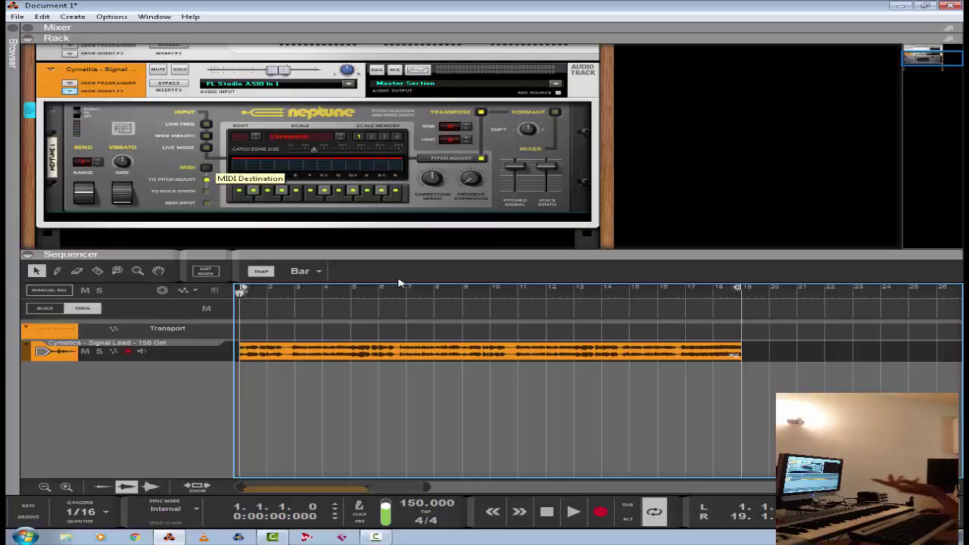
Play the signal lead through Neptune briefly, then stop and return to the song start.
left_click(574, 514)
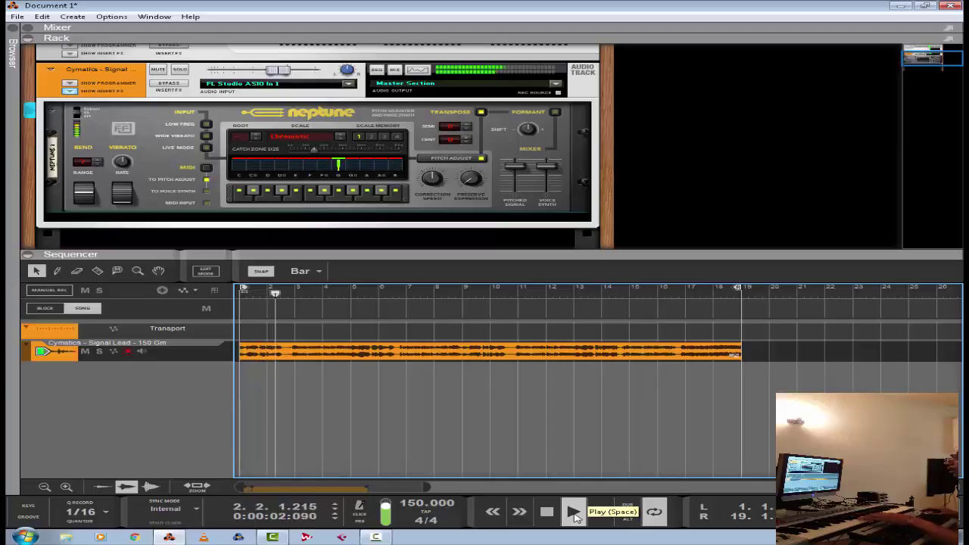
double_click(545, 514)
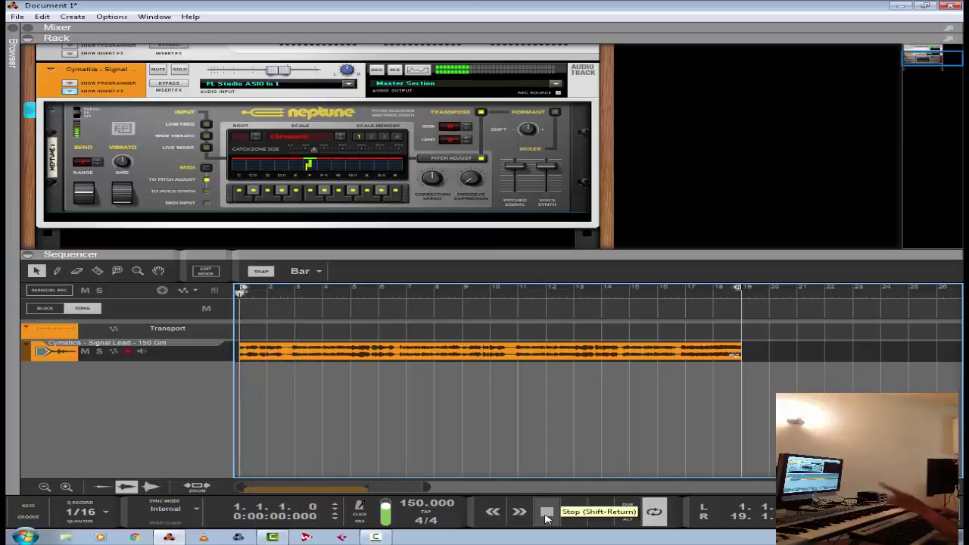
Create a sequencer track for the Neptune device.
right_click(154, 165)
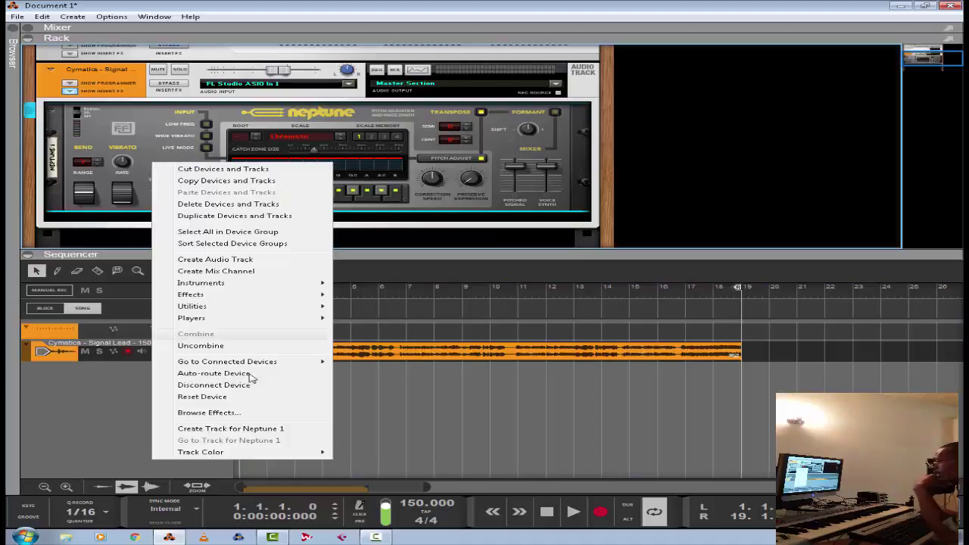
left_click(284, 432)
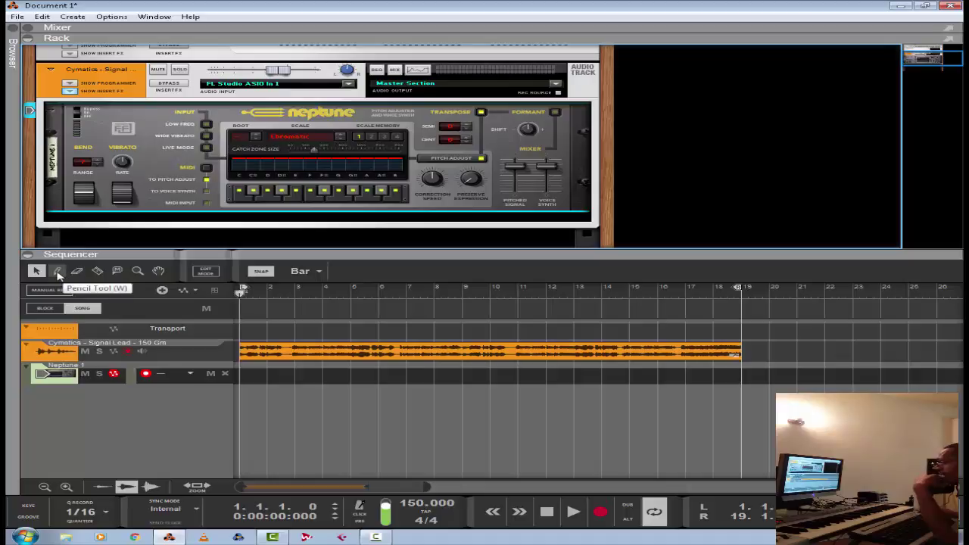
Draw a note clip from bar 1 to bar 19 on the Neptune track and open it for editing.
left_click(58, 272)
left_click_drag(244, 369, 741, 372)
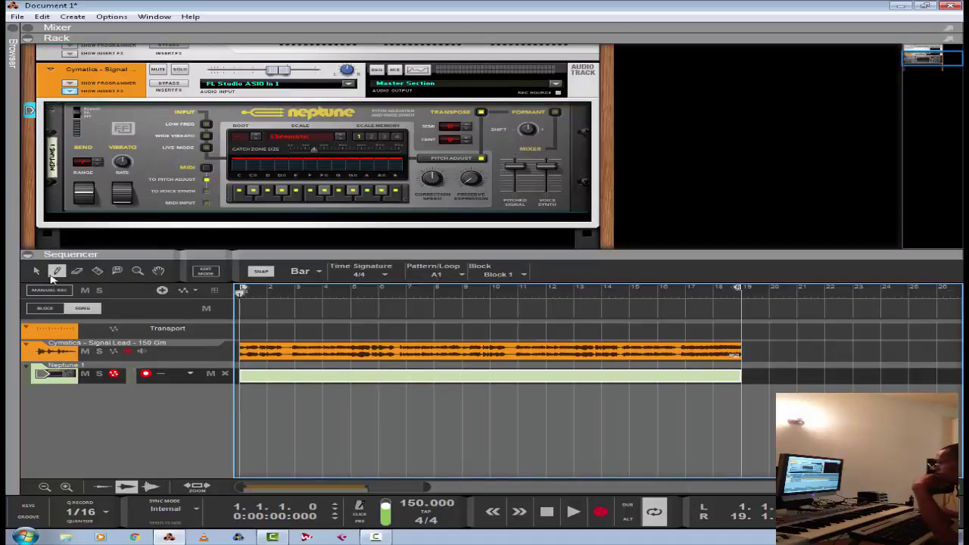
key("q")
double_click(260, 374)
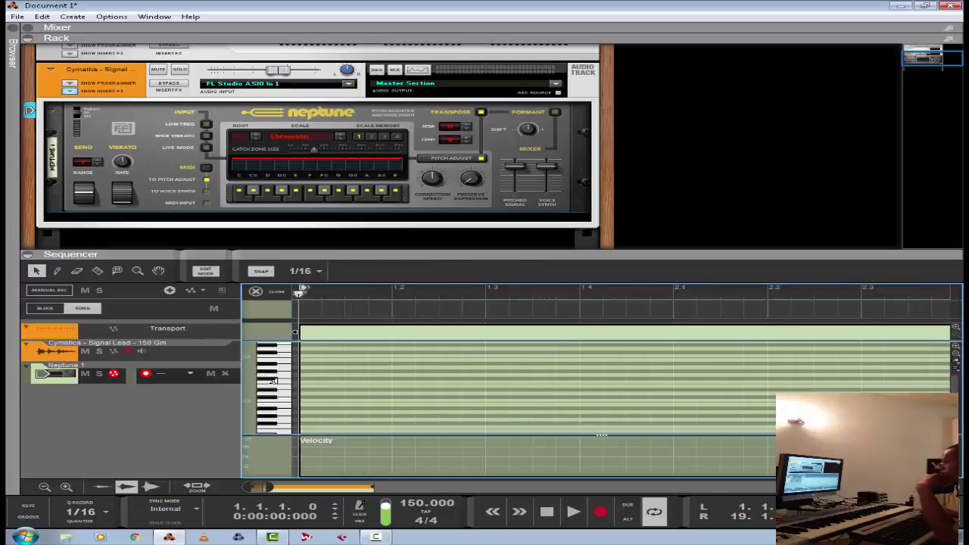
Audition several notes on the clip editor's piano keys, and briefly show the on-screen piano keys window.
left_click(282, 380)
left_click(286, 392)
left_click(288, 386)
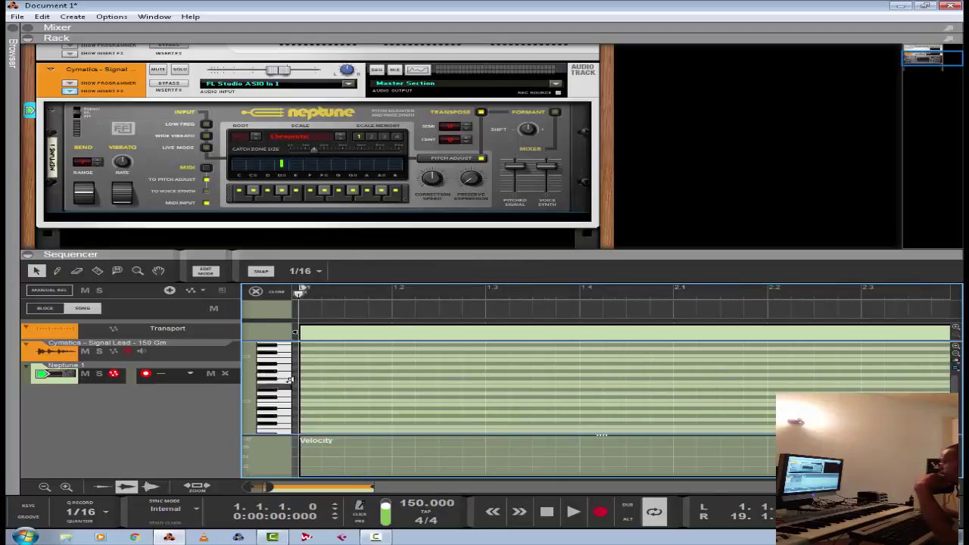
left_click(288, 391)
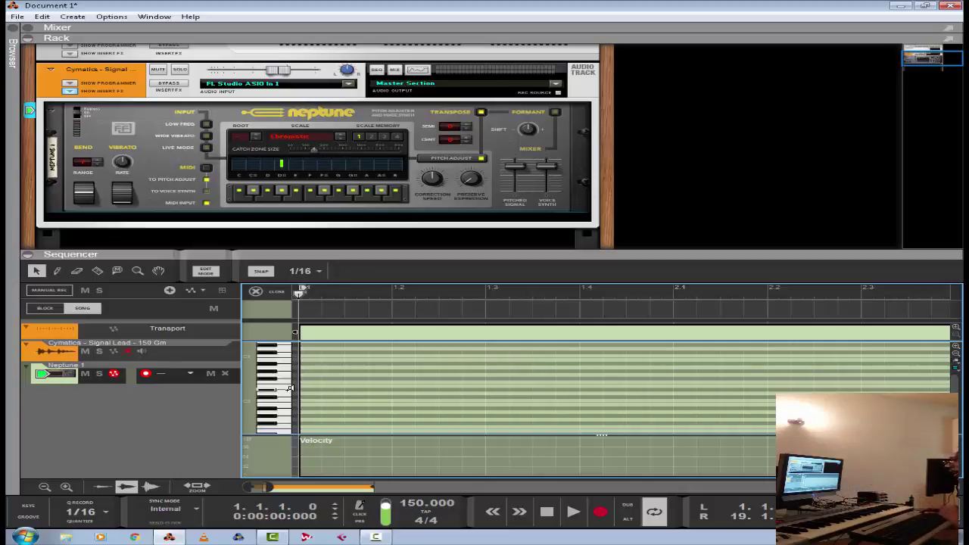
key("F4")
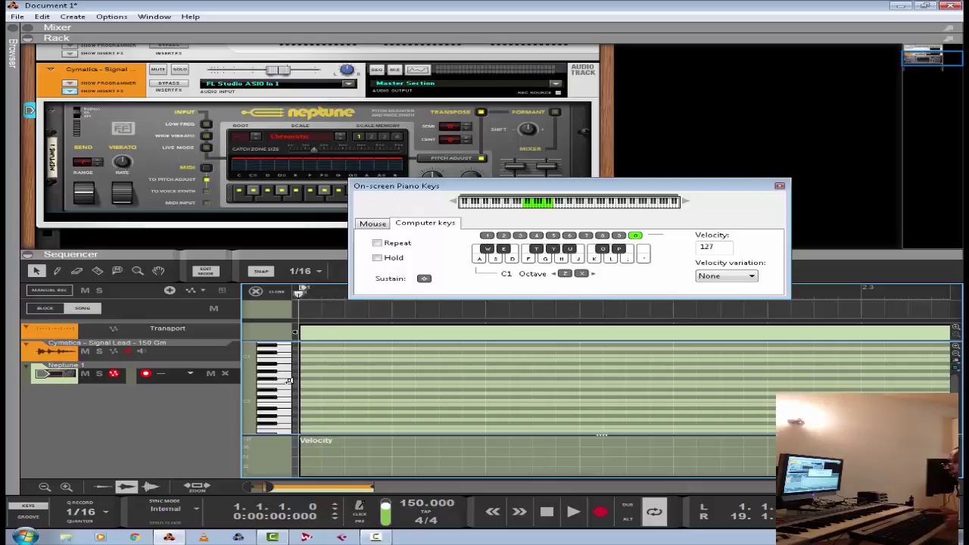
left_click(779, 188)
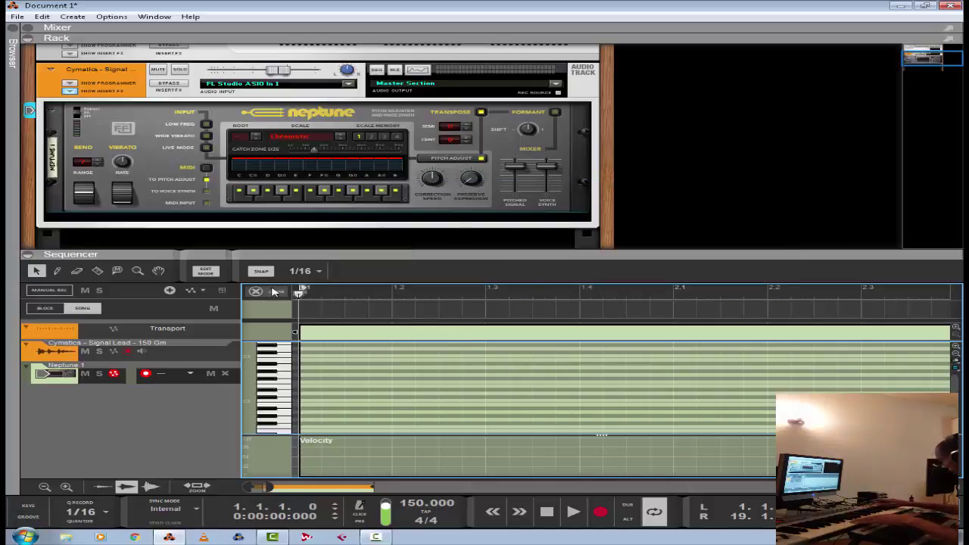
Play the song with MIDI routed to pitch adjust, then stop and return to the start.
key("space")
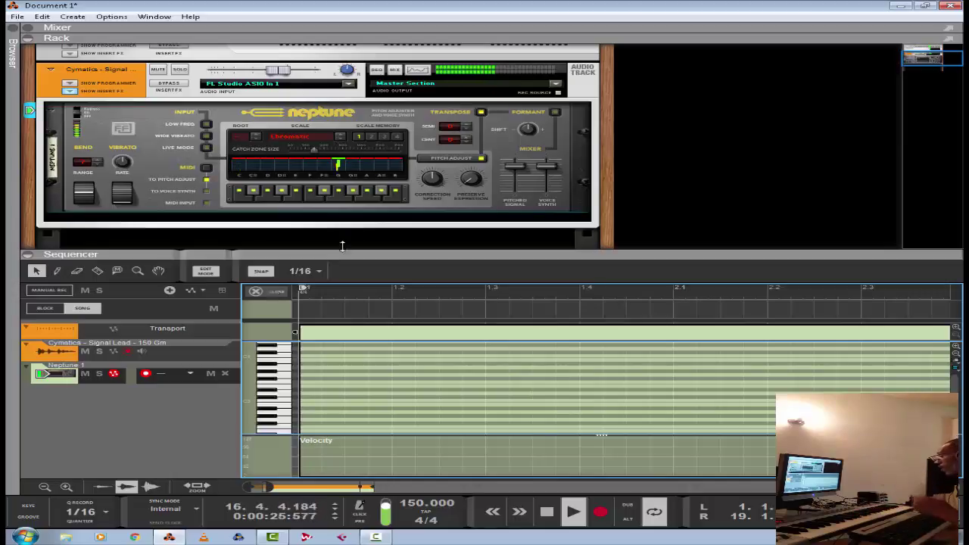
left_click(546, 512)
left_click(546, 511)
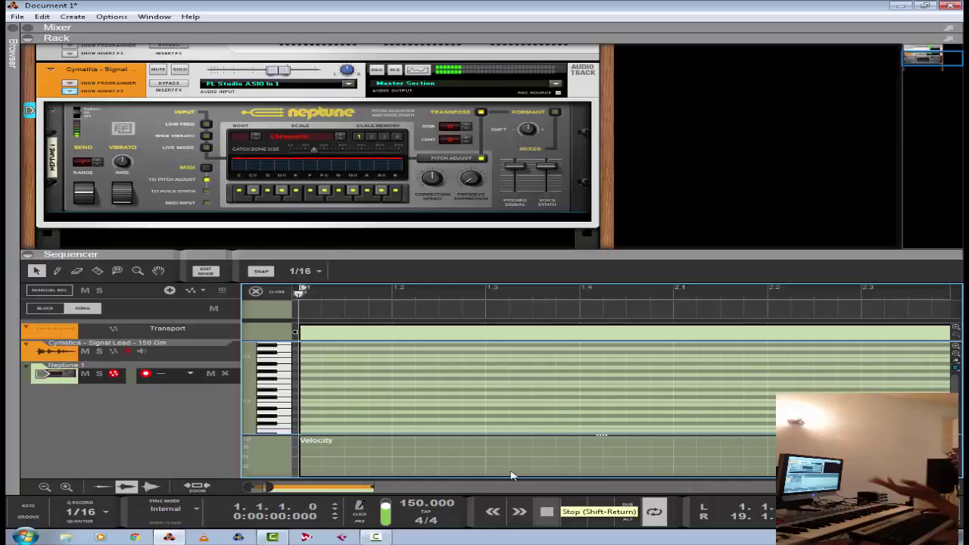
Route Neptune's MIDI to the voice synth and set the Voice Synth level to 96.
left_click(207, 191)
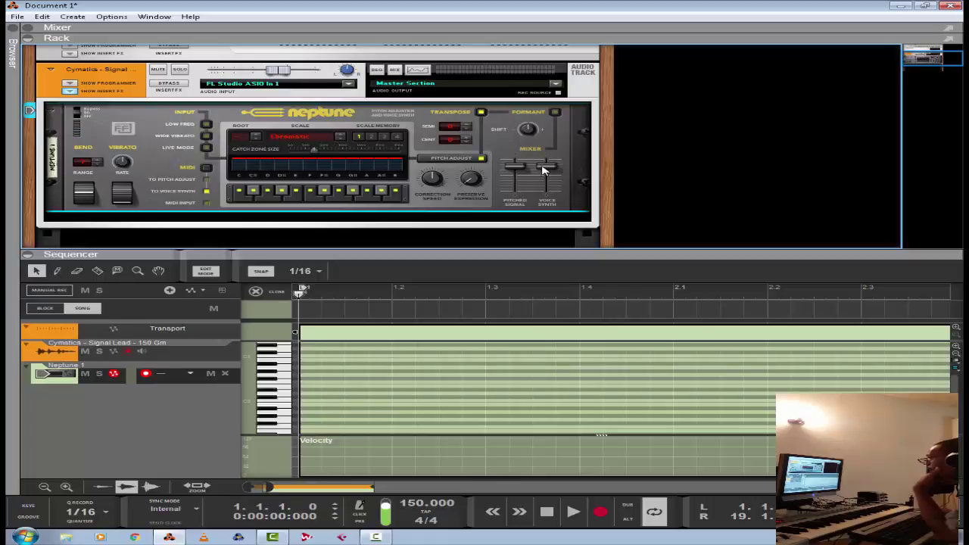
mouse_move(515, 169)
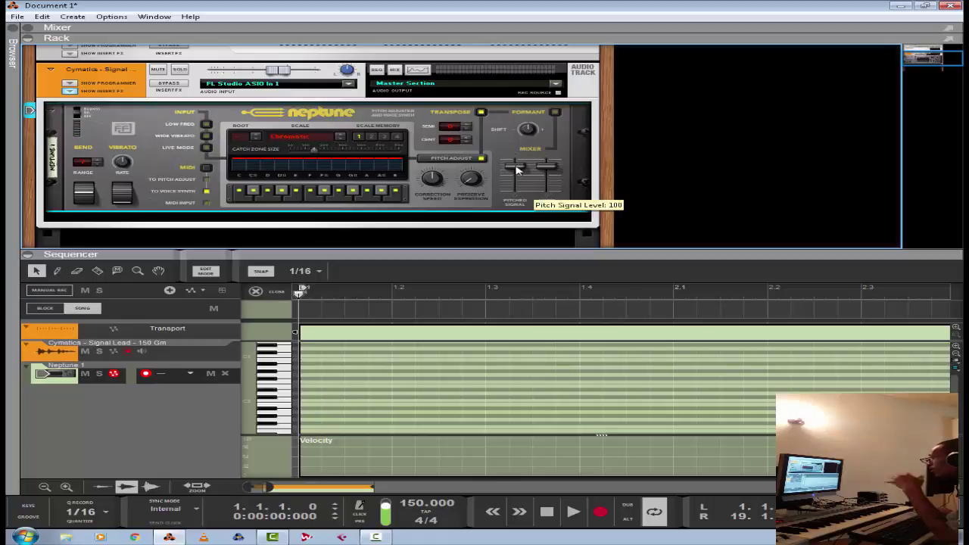
mouse_move(516, 169)
left_mouse_down()
mouse_move(519, 189)
mouse_move(518, 172)
left_mouse_up()
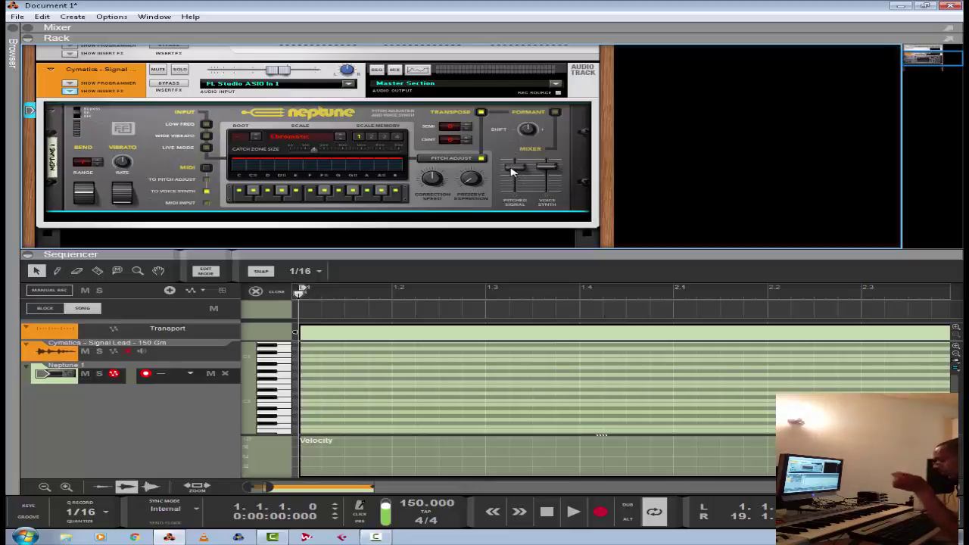
mouse_move(511, 171)
mouse_move(545, 171)
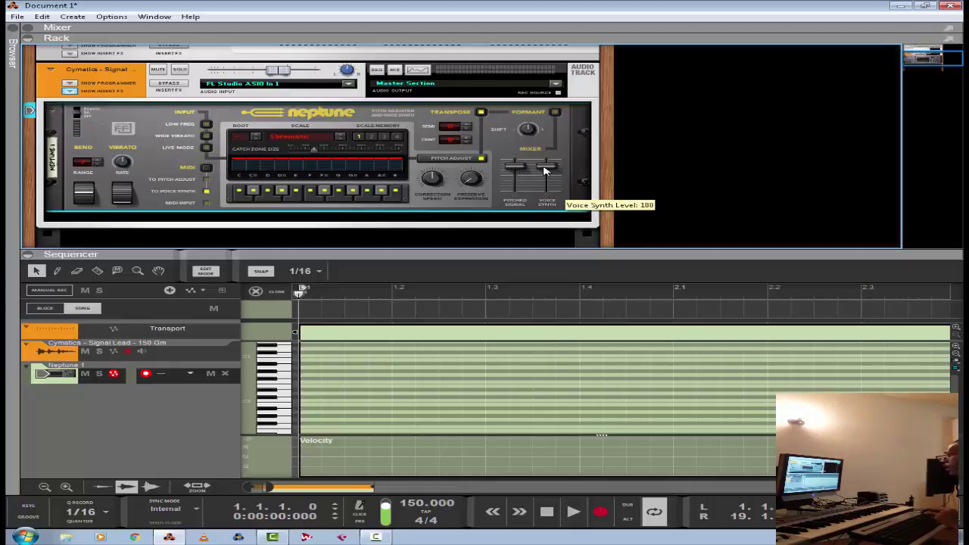
left_click_drag(542, 182, 545, 172)
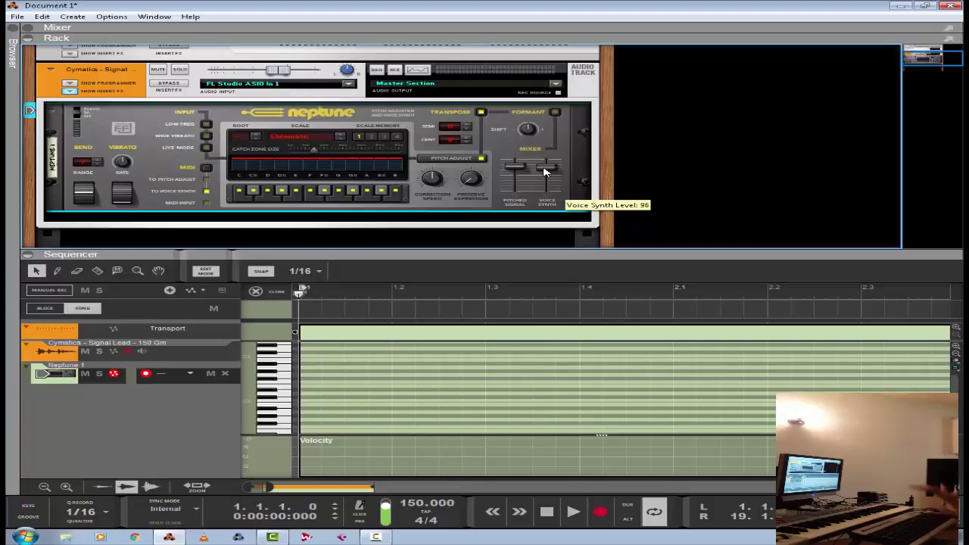
Leave the clip editor and delete the empty clip from the Neptune track.
key("ctrl+e")
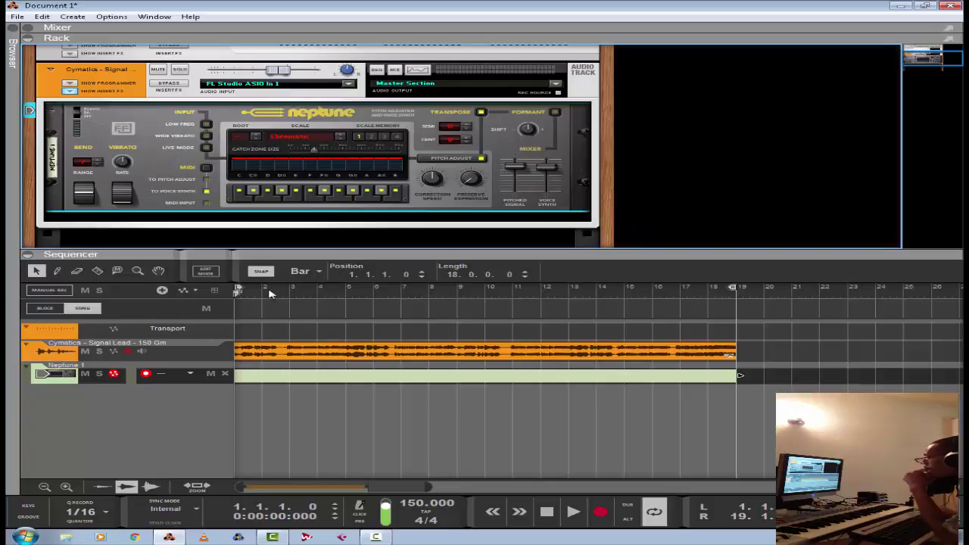
left_click(281, 381)
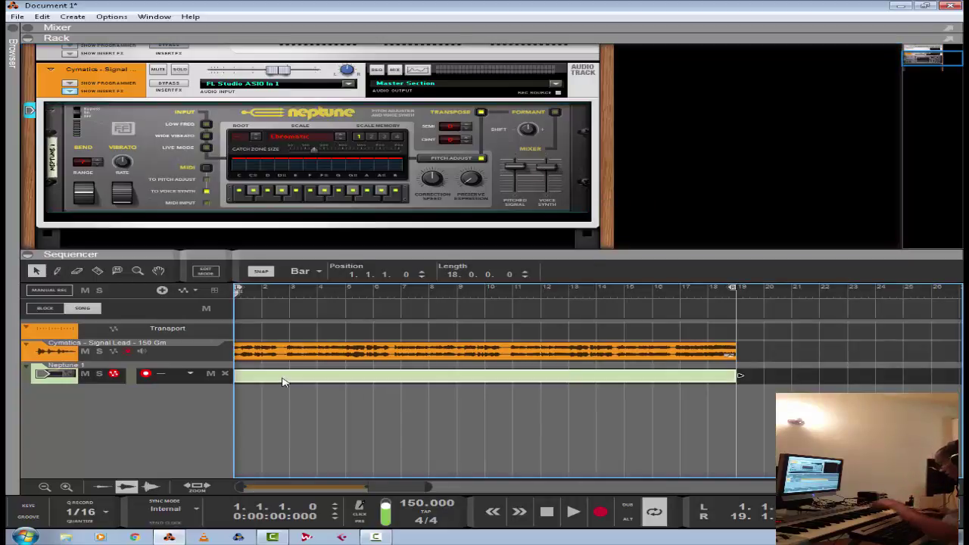
key("Delete")
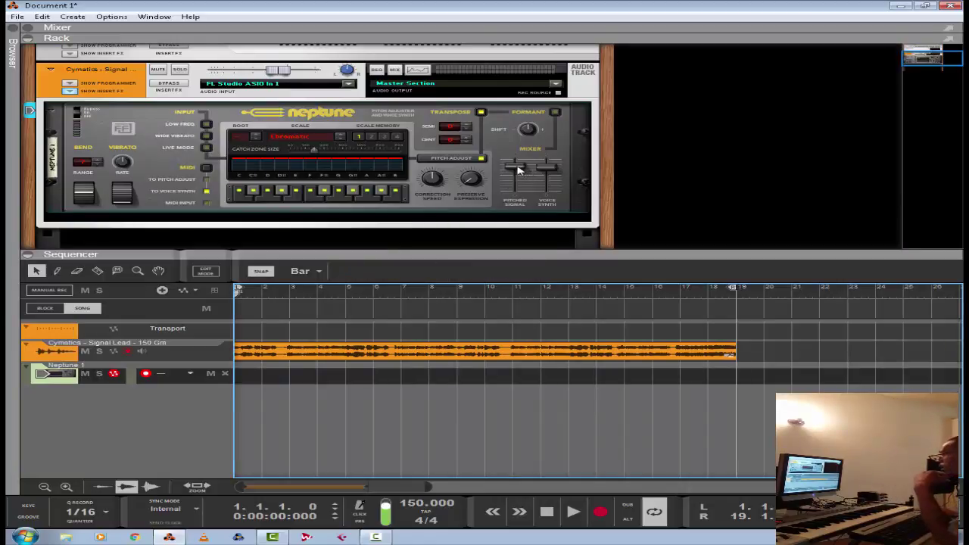
Lower Neptune's pitched signal level to its minimum, then raise it back up.
left_click_drag(518, 169, 513, 206)
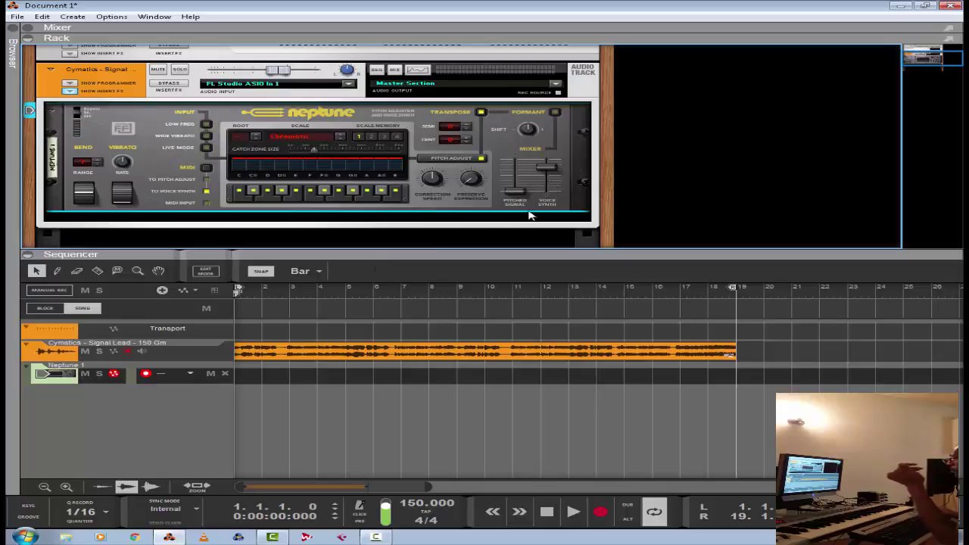
left_click_drag(514, 195, 515, 165)
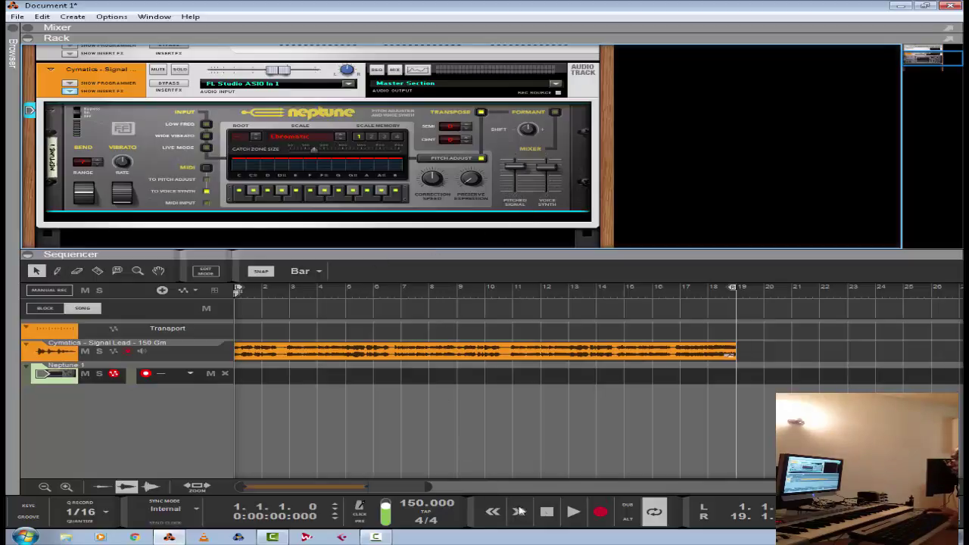
Play the song to rehearse harmonies through Neptune's voice synth over MIDI, then stop and return to the start.
left_click(567, 512)
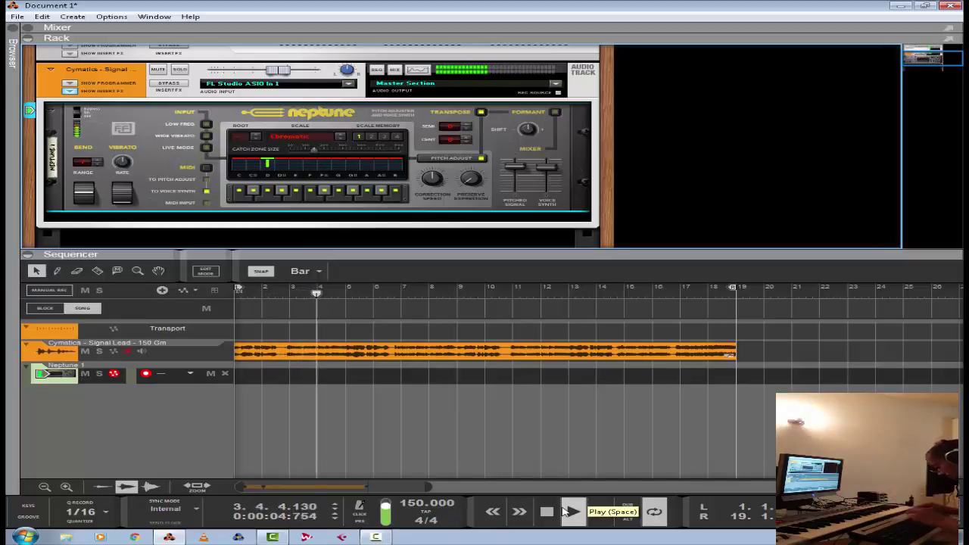
left_click(564, 512)
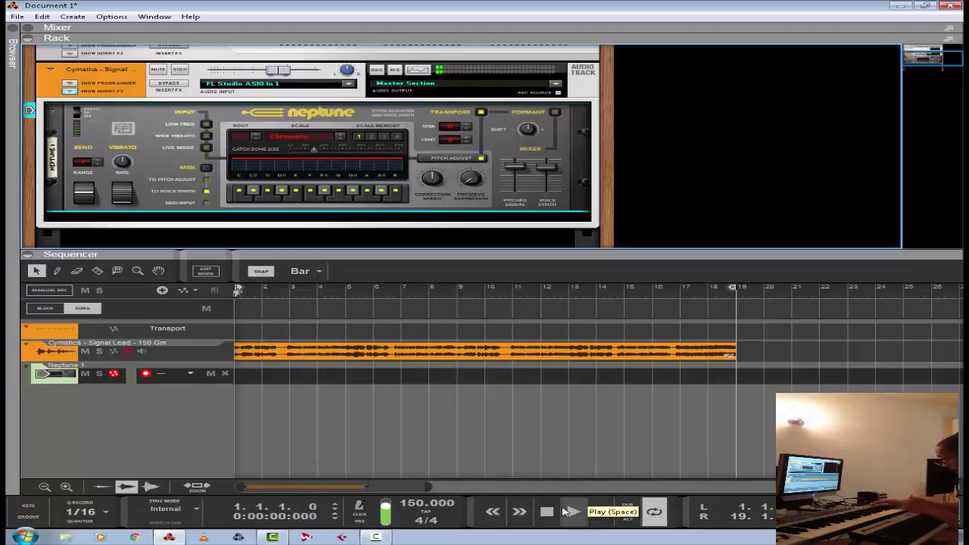
left_click(564, 512)
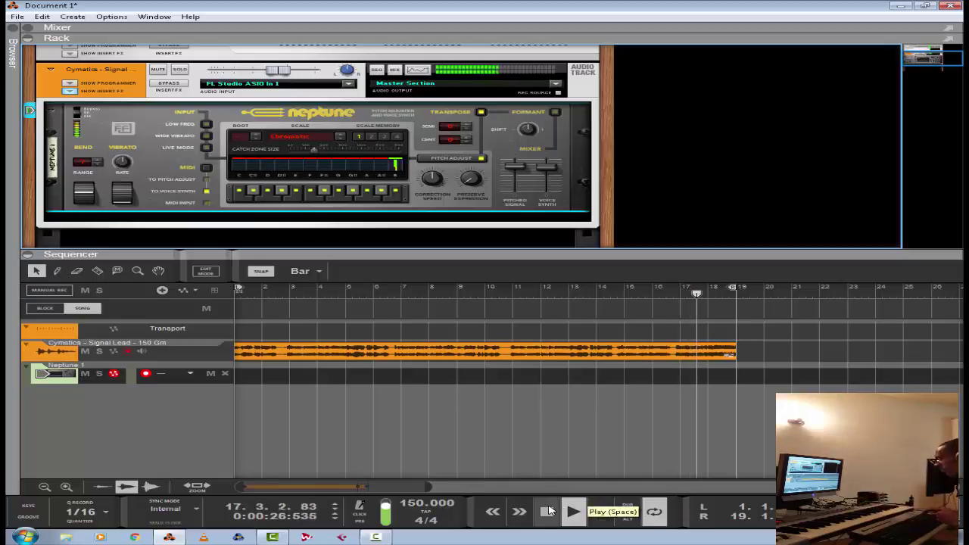
double_click(547, 512)
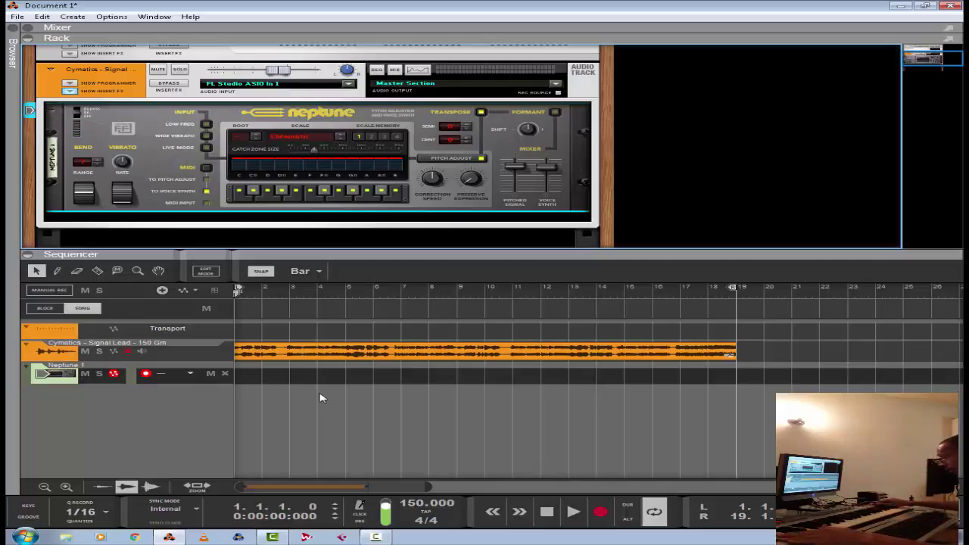
Record a short take of harmony notes on the Neptune track, then stop and return to the start.
key("ctrl+Return")
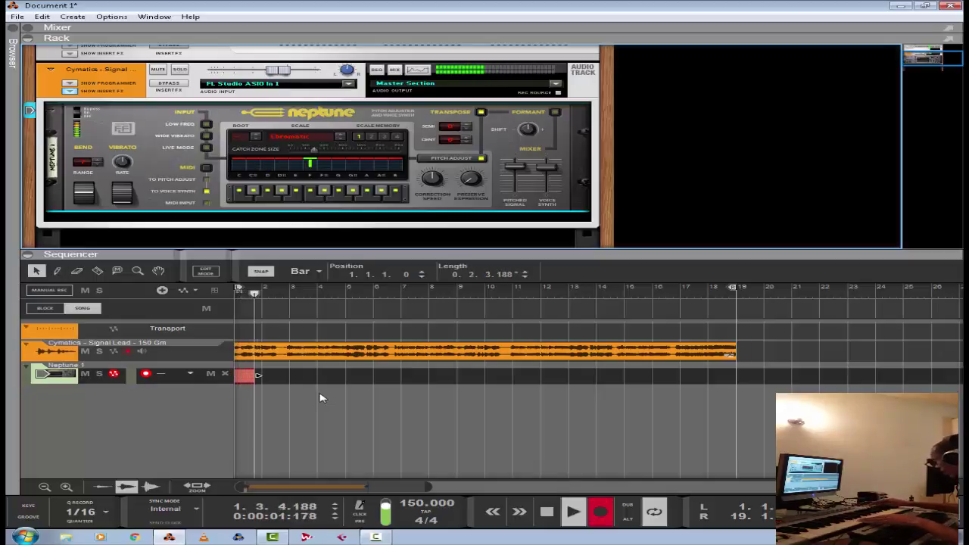
key("shift+Return")
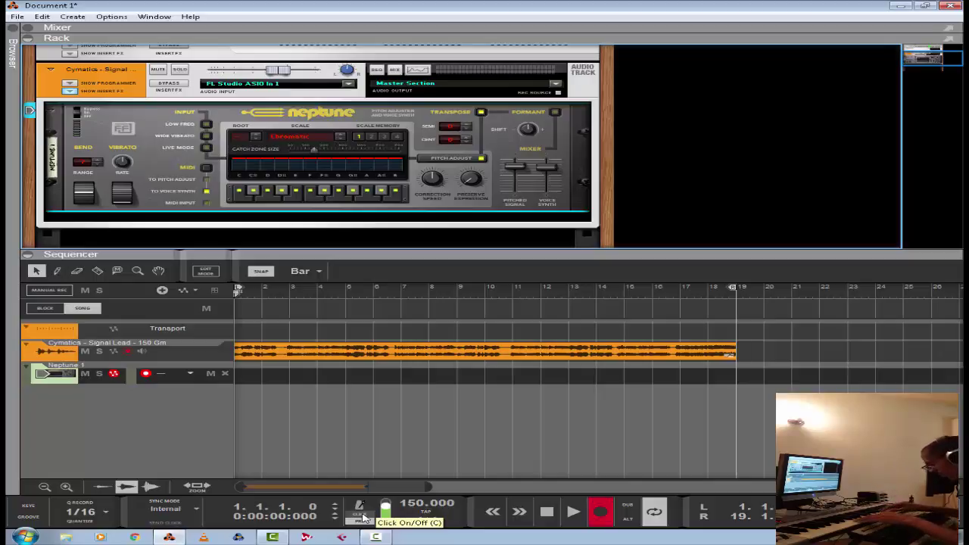
key("ctrl+Return")
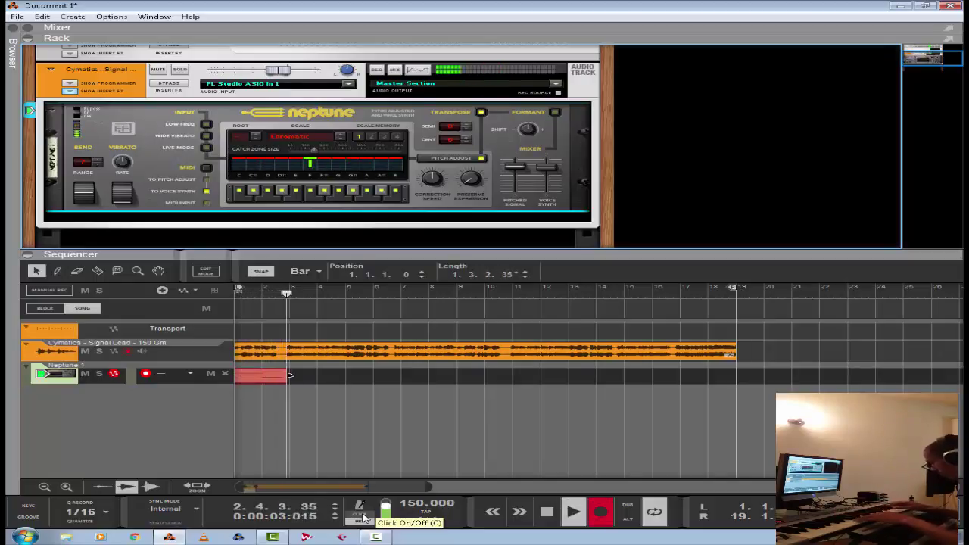
key("space")
key("KP_0")
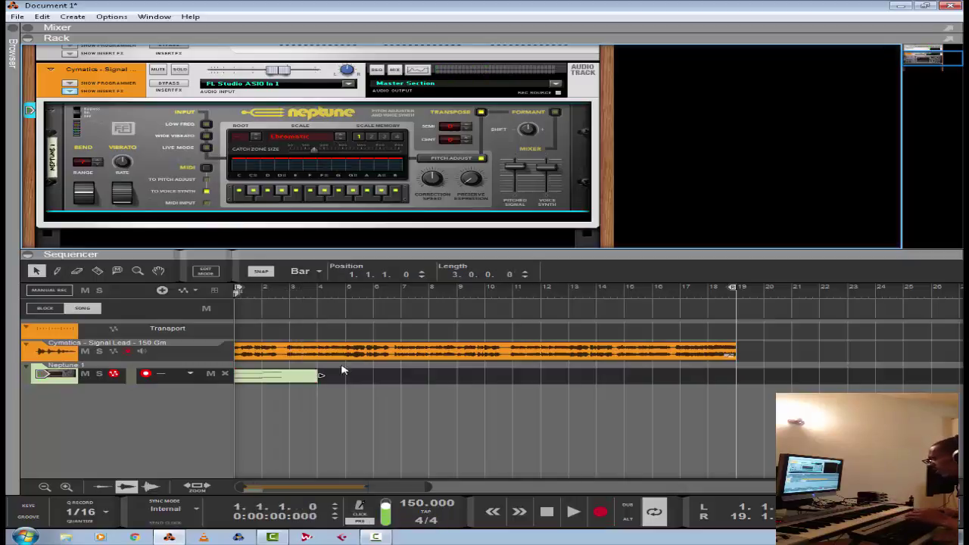
Lower the second upper note in the recorded Neptune clip to G#3 and close the clip editor.
double_click(310, 378)
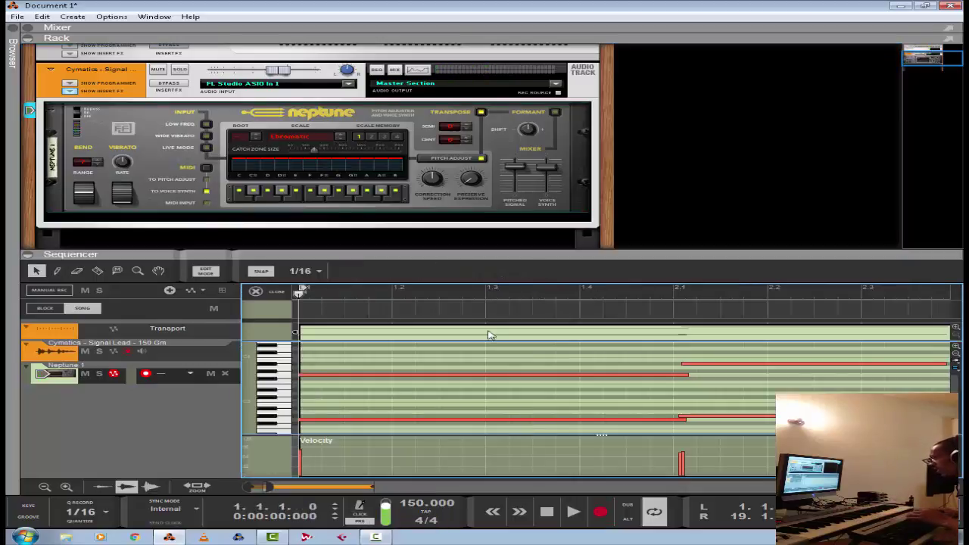
left_click(745, 364)
left_click_drag(745, 364, 746, 372)
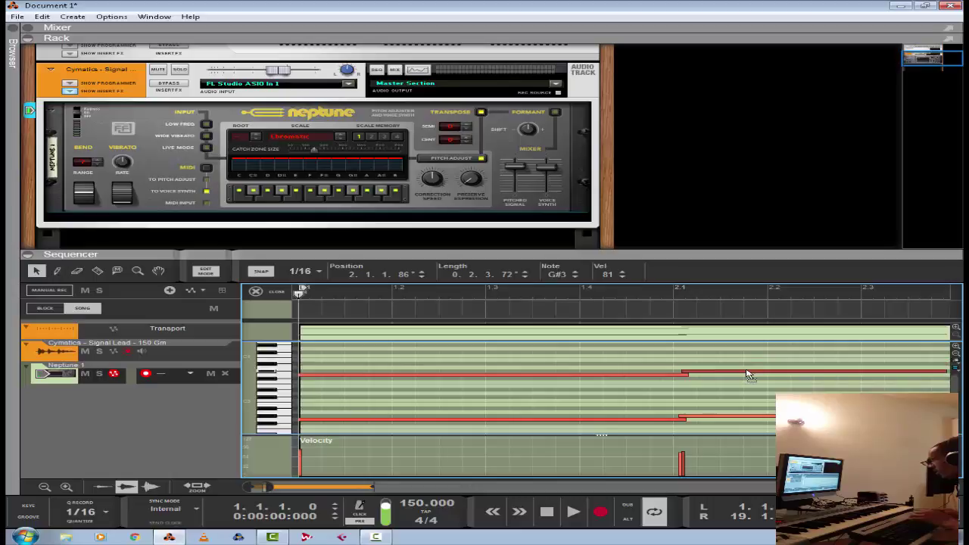
left_click(262, 294)
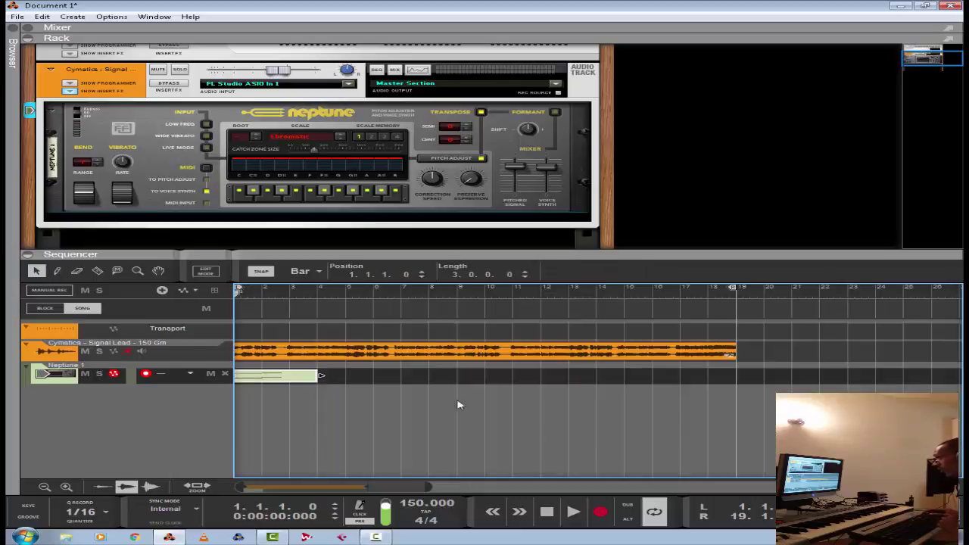
Play back the short harmony take and delete its clip from the Neptune track.
left_click(573, 512)
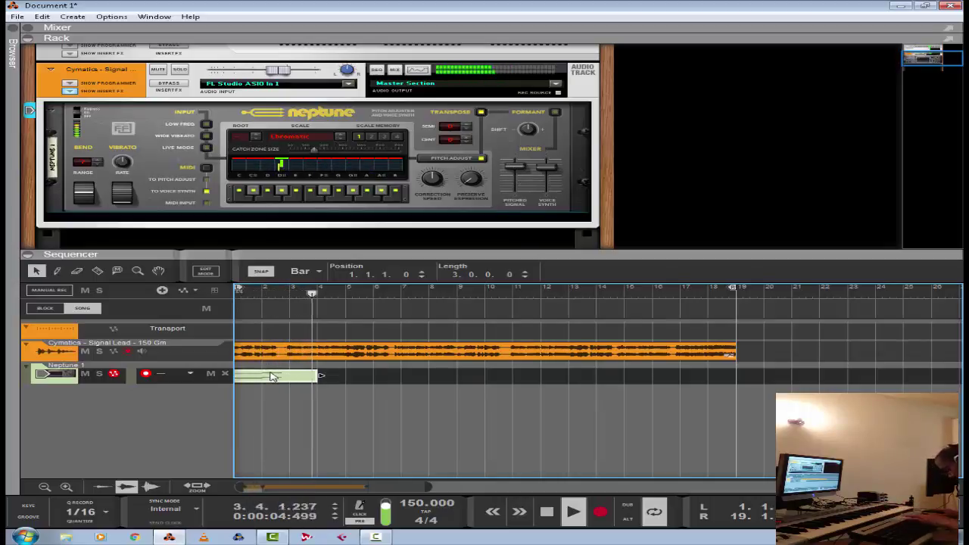
key("Delete")
key("space")
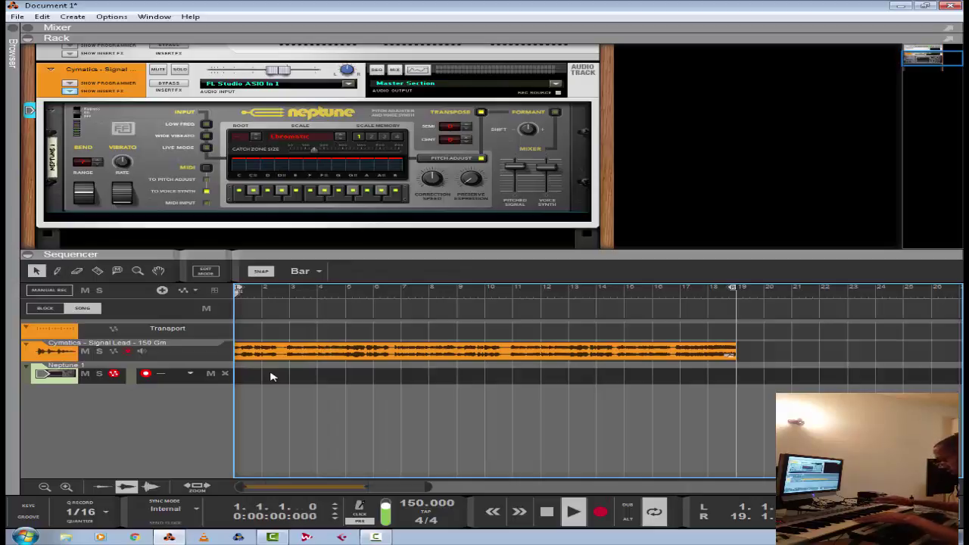
Rehearse briefly, then record a harmony take on the Neptune track along the whole vocal lead.
key("space")
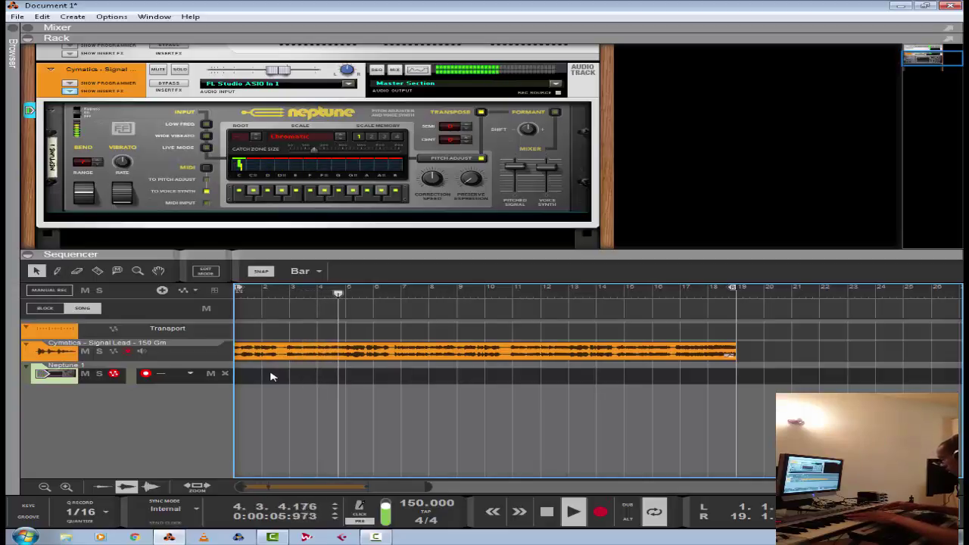
key("space")
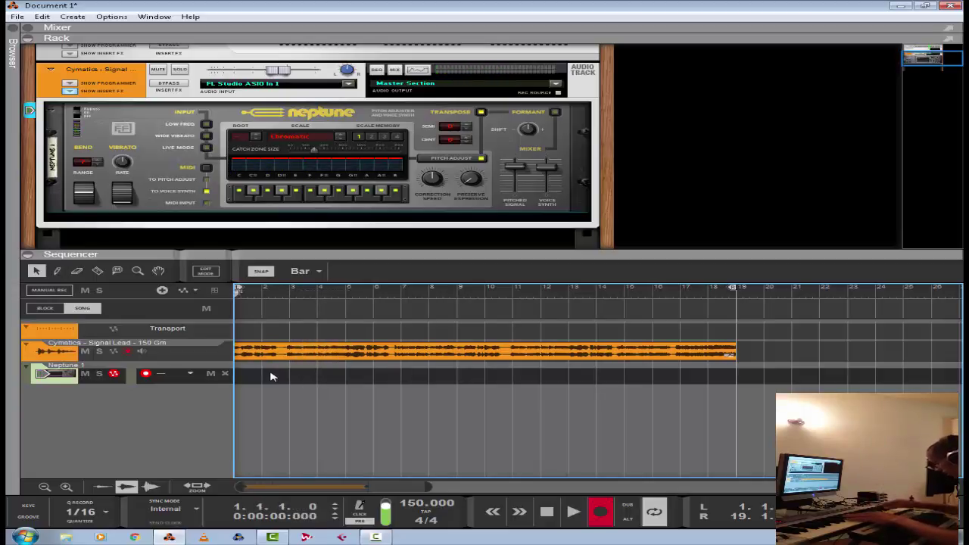
key("space")
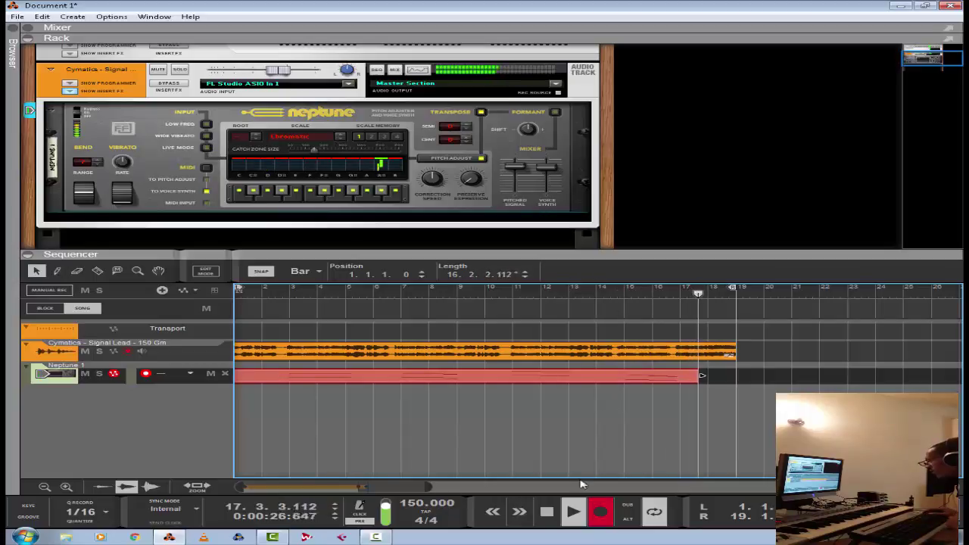
left_click(548, 517)
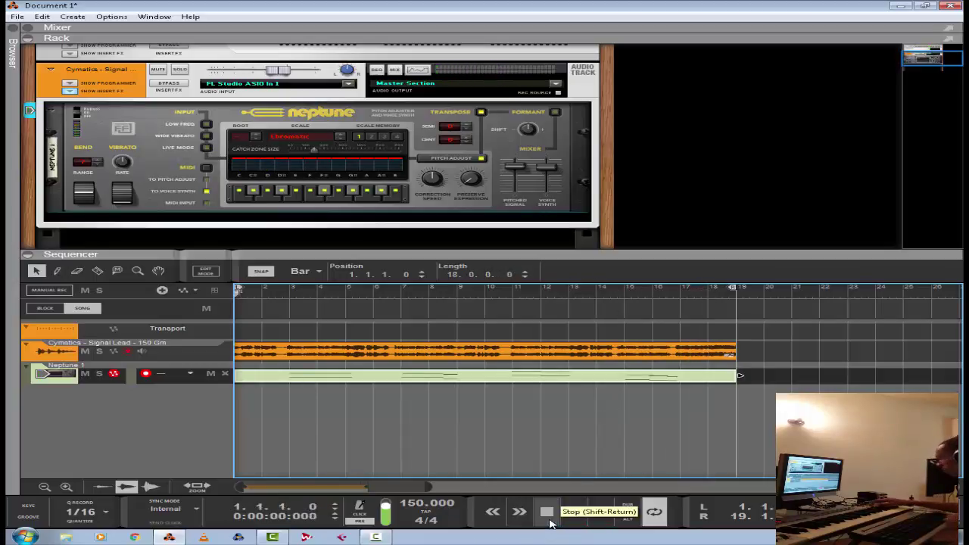
Play back the recorded harmony, disarm recording on the Neptune note lane, and return to the song start.
key("space")
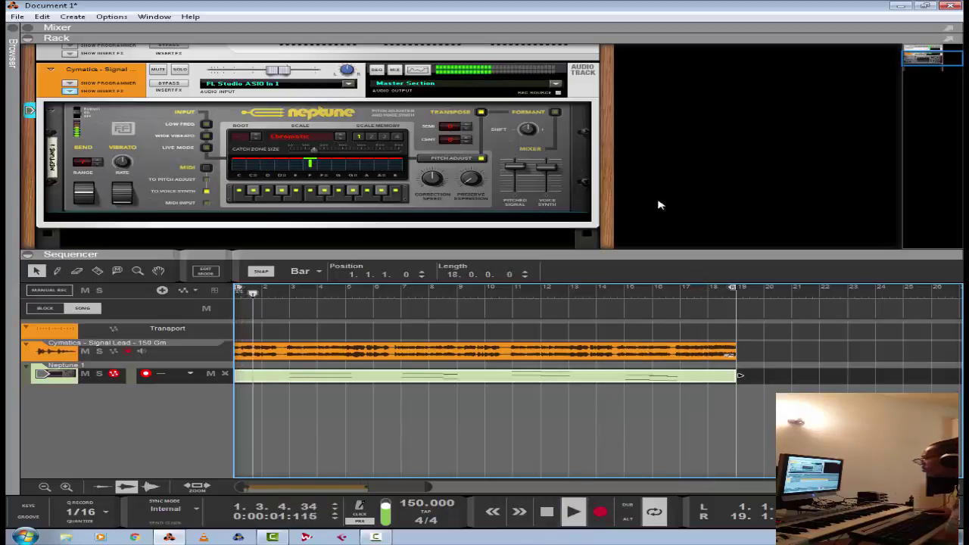
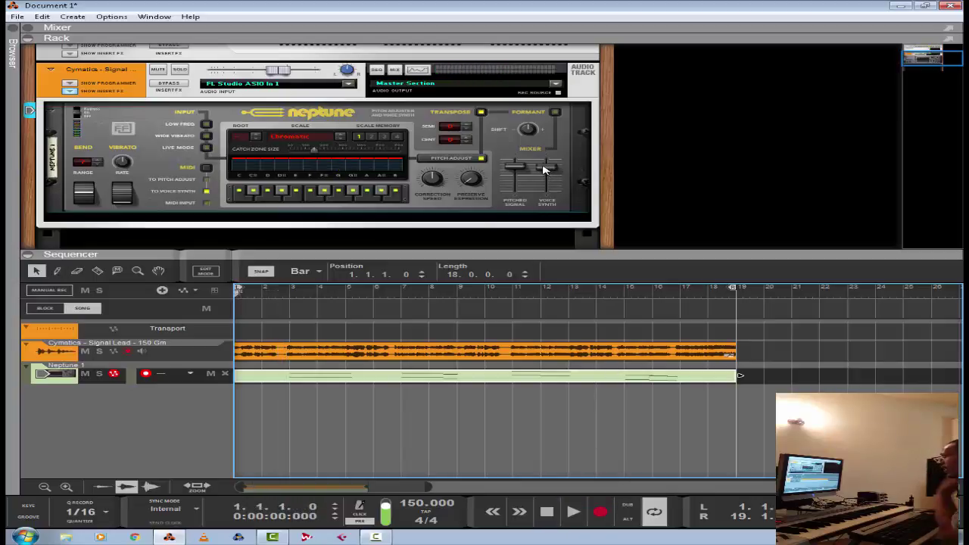
left_click(573, 512)
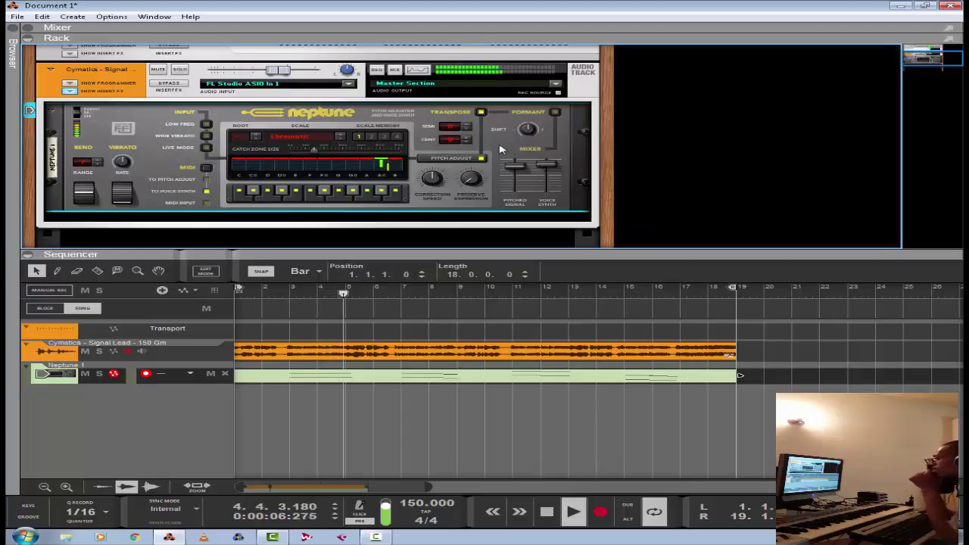
left_click(162, 370)
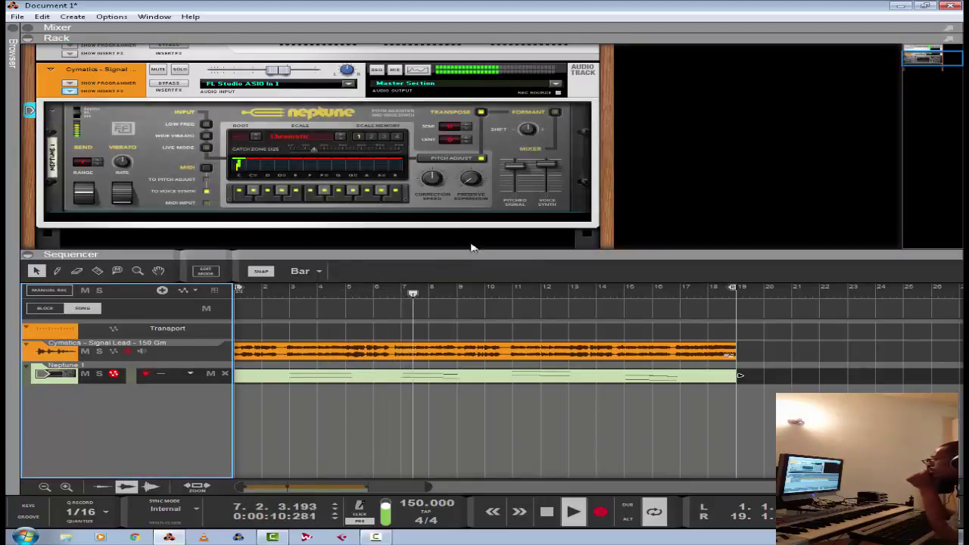
mouse_move(548, 167)
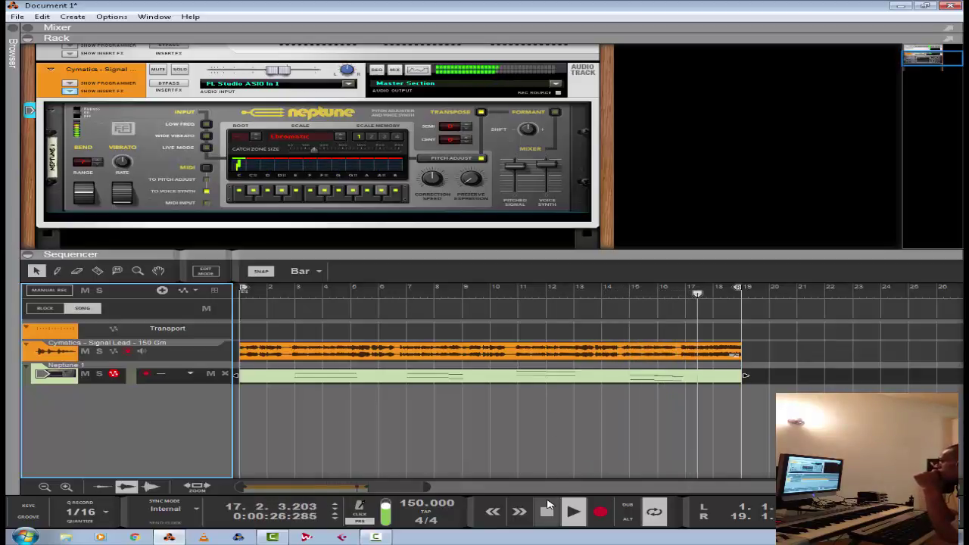
double_click(547, 510)
Delete the final note of both the upper and lower voices, near bar 16, in the Neptune clip.
double_click(689, 377)
scroll(591, 386, "down", 10)
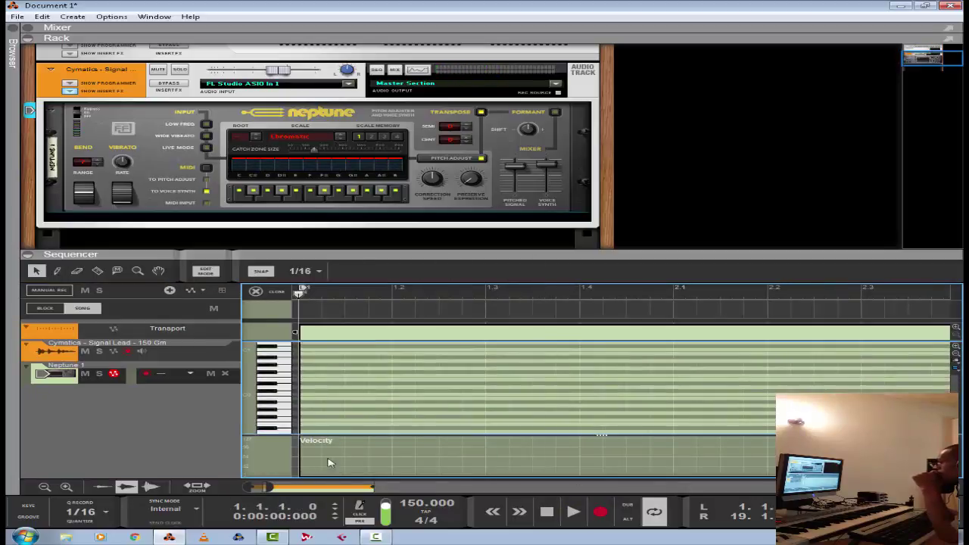
scroll(417, 417, "down", 5)
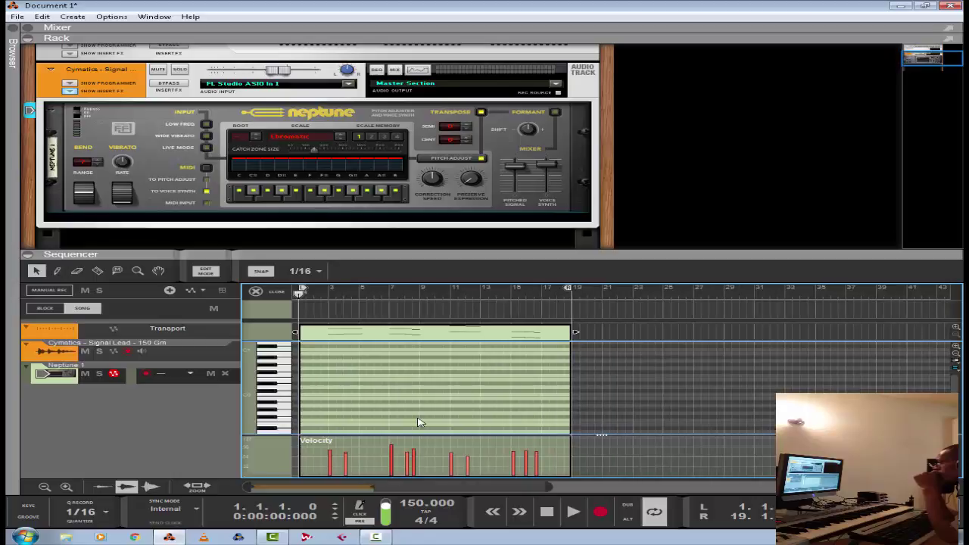
scroll(440, 409, "up", 3)
scroll(469, 401, "up", 2)
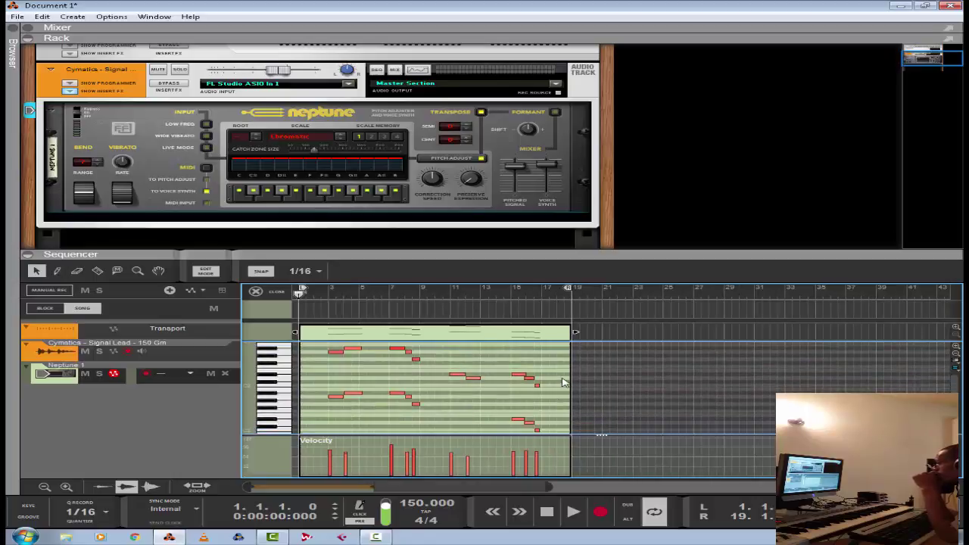
left_click_drag(538, 405, 538, 405)
key("Delete")
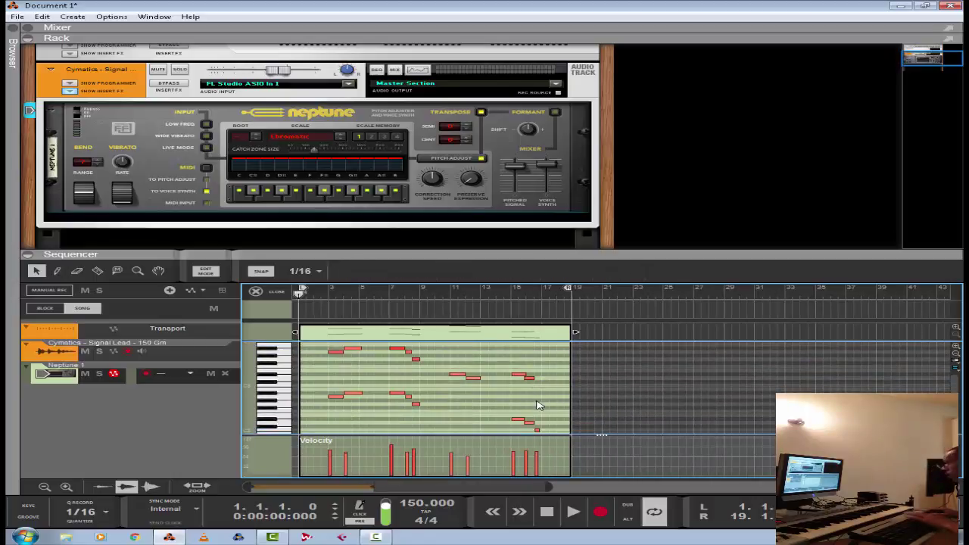
left_click(535, 430)
key("Delete")
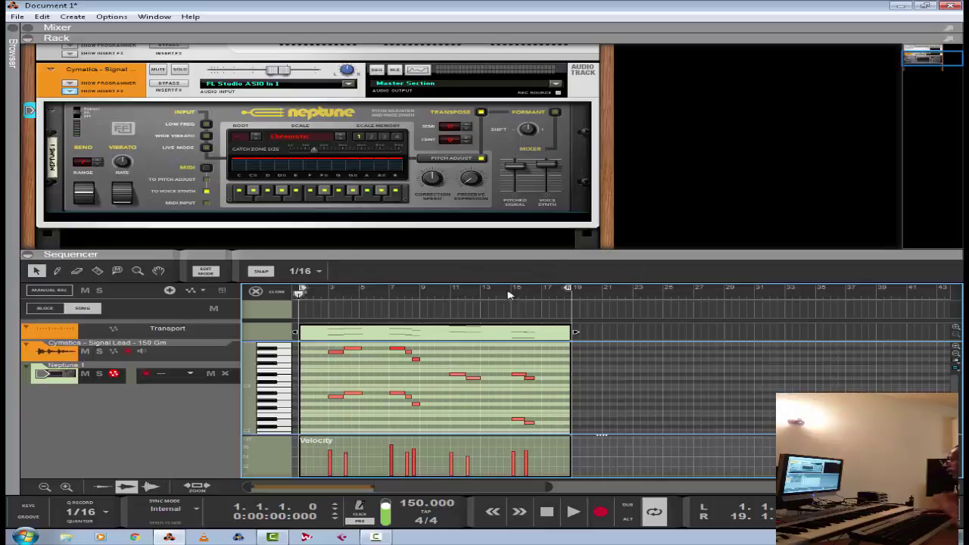
Enable the Cymatics vocal lead track as a recording source and create a new audio track.
left_click_drag(470, 244, 470, 238)
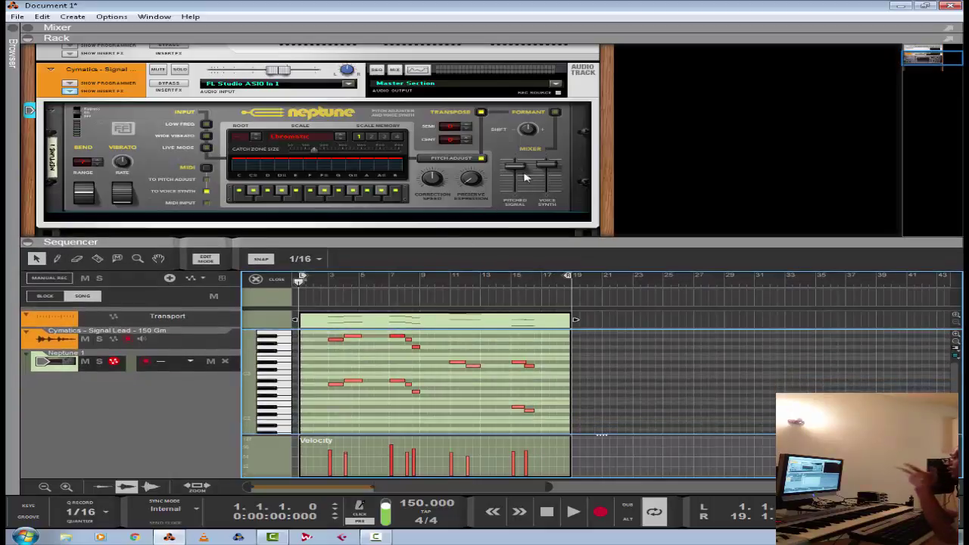
left_click(558, 92)
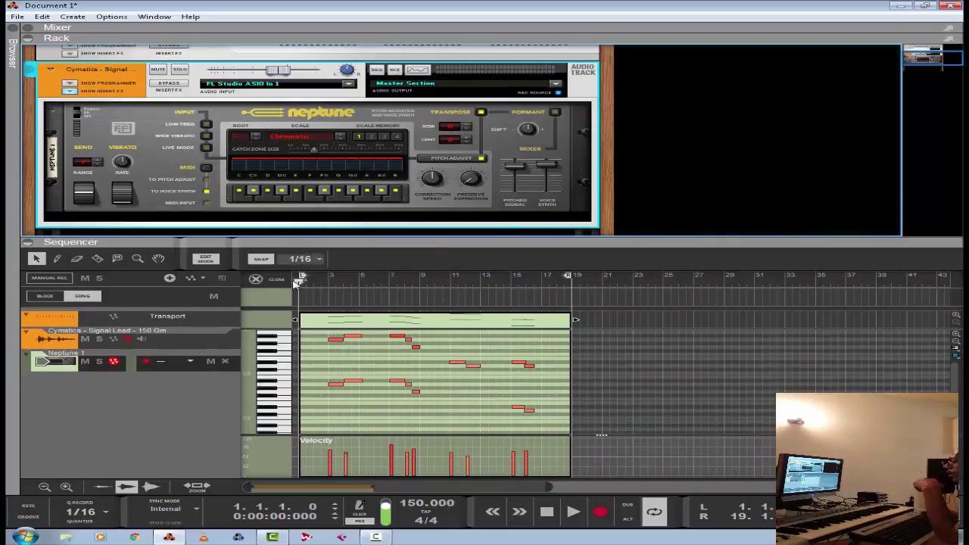
right_click(168, 394)
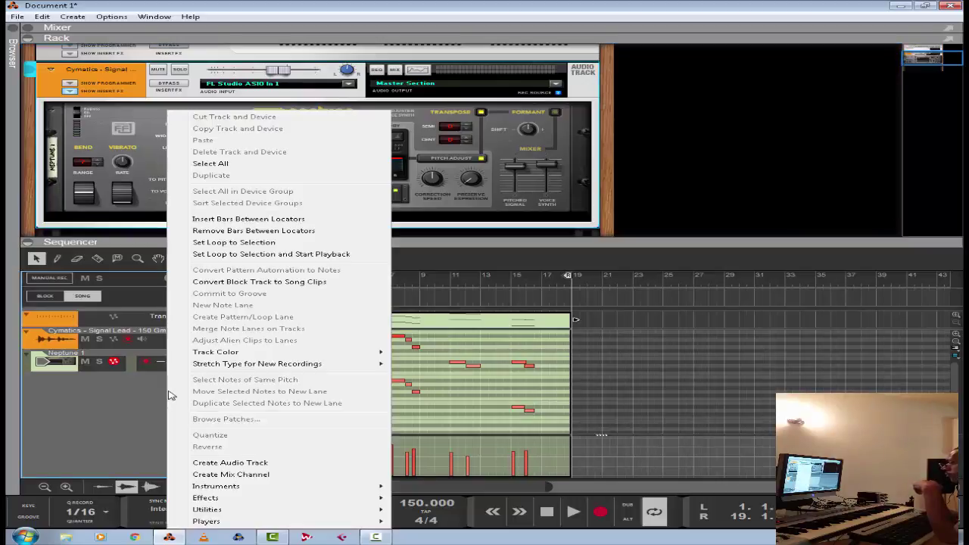
left_click(231, 463)
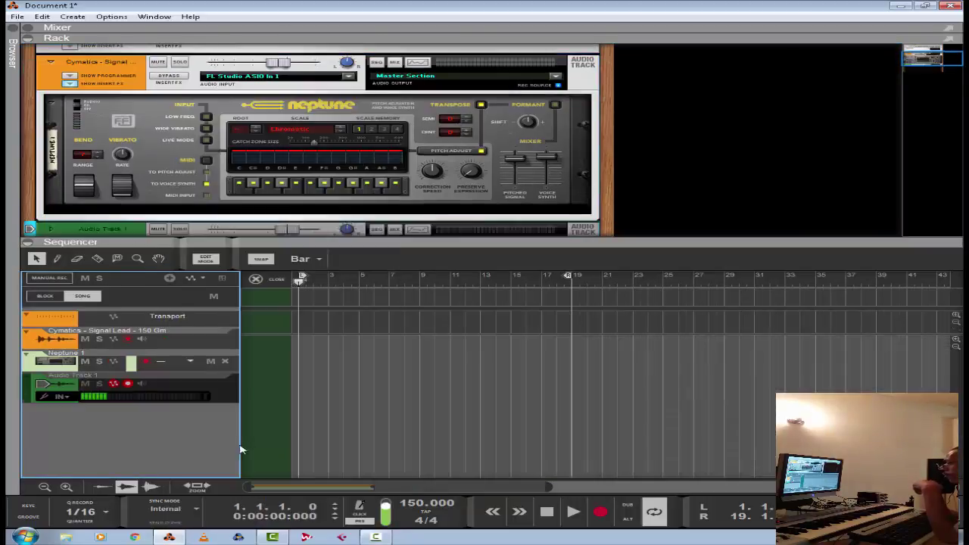
Set the new audio track's input to Cymatics - Signal Lead - 150 Gm Left and Neptune's pitched signal level to 0.
left_click(61, 397)
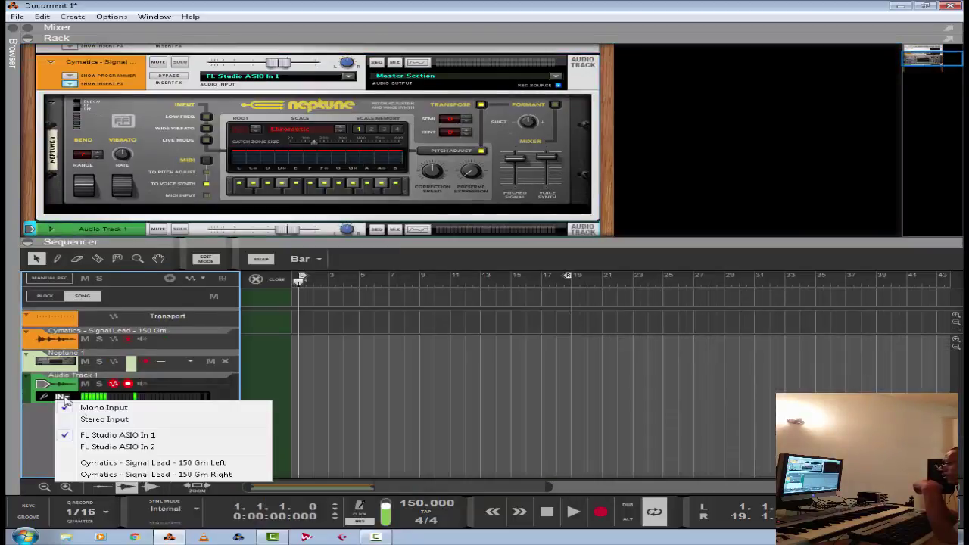
left_click(179, 464)
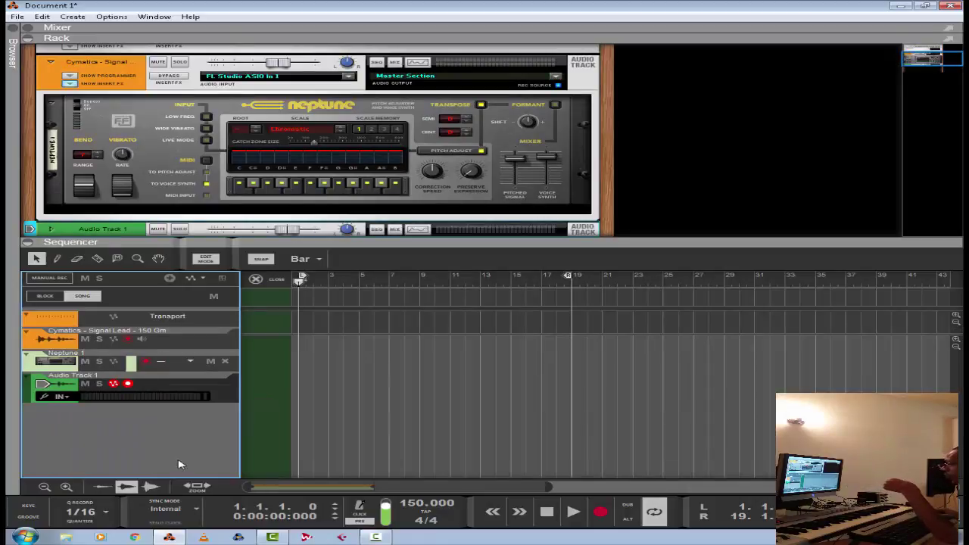
left_click_drag(513, 167, 515, 196)
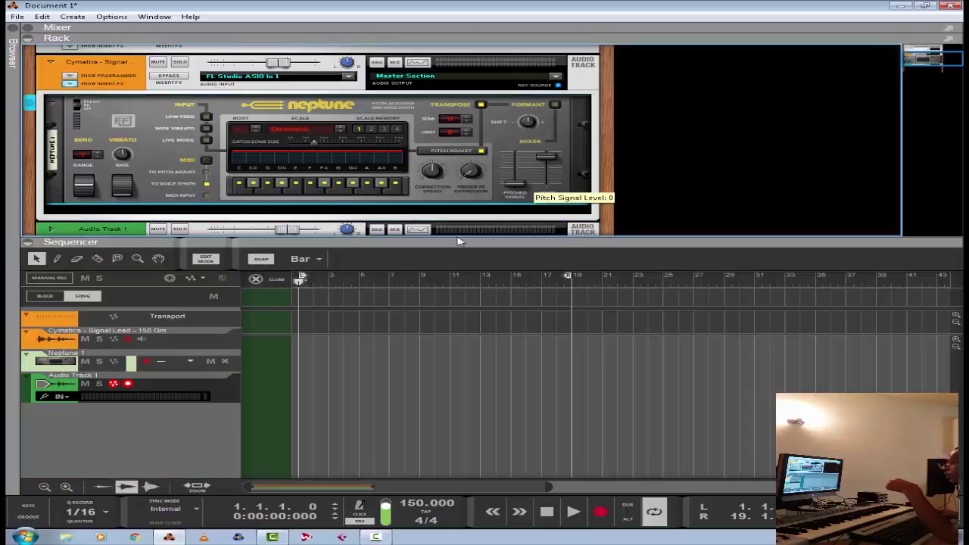
left_click_drag(448, 240, 448, 177)
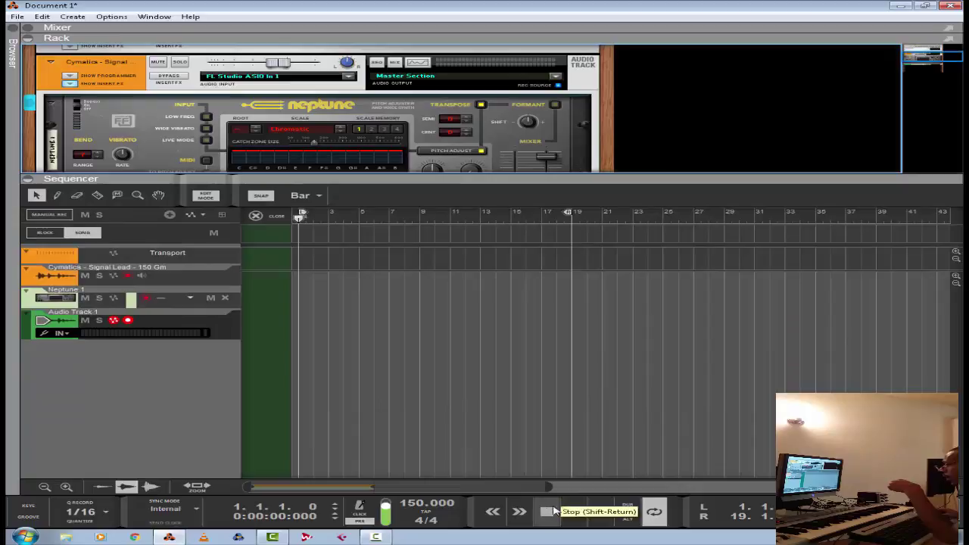
Play the song to check the signal reaching Audio Track 1, enlarge the rack area, and return to the song start.
left_click(573, 512)
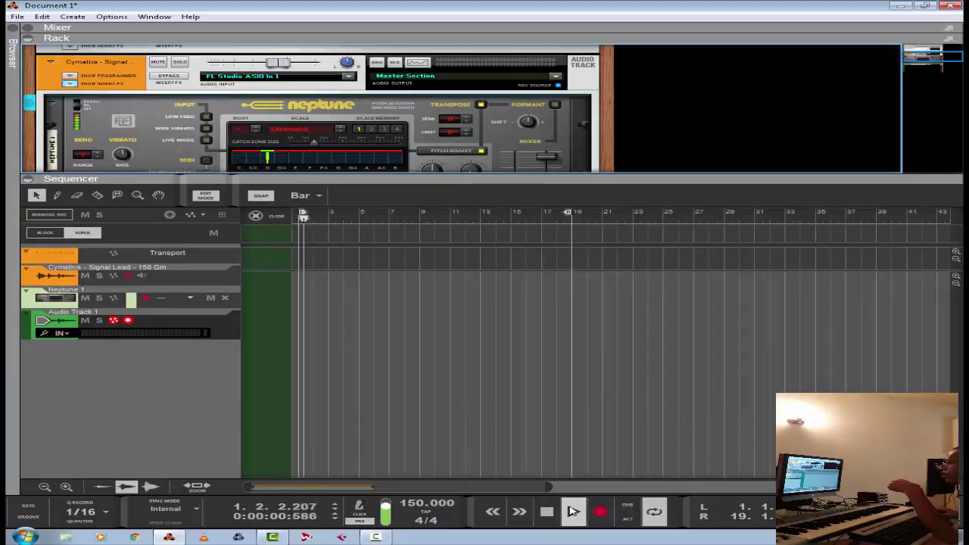
mouse_move(418, 174)
left_mouse_down()
mouse_move(421, 333)
mouse_move(426, 182)
left_mouse_up()
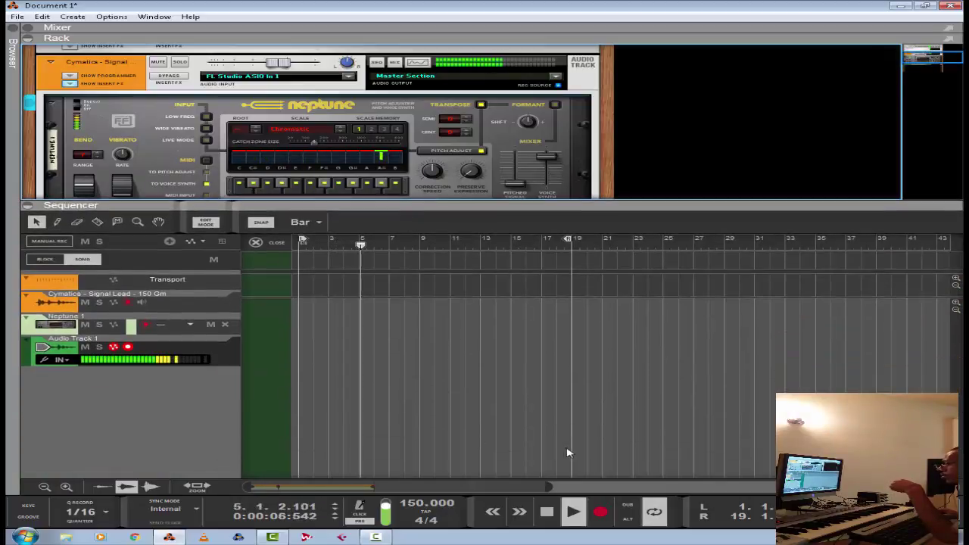
double_click(550, 512)
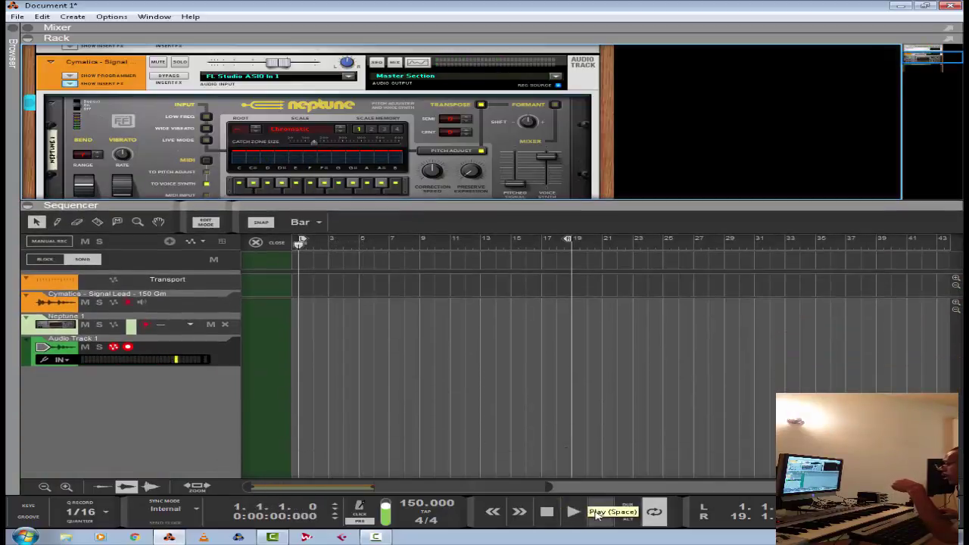
Record the Neptune harmony onto Audio Track 1 in two passes, from bar 1 to about bar 13 and from bar 14 to about bar 17.
left_click(601, 512)
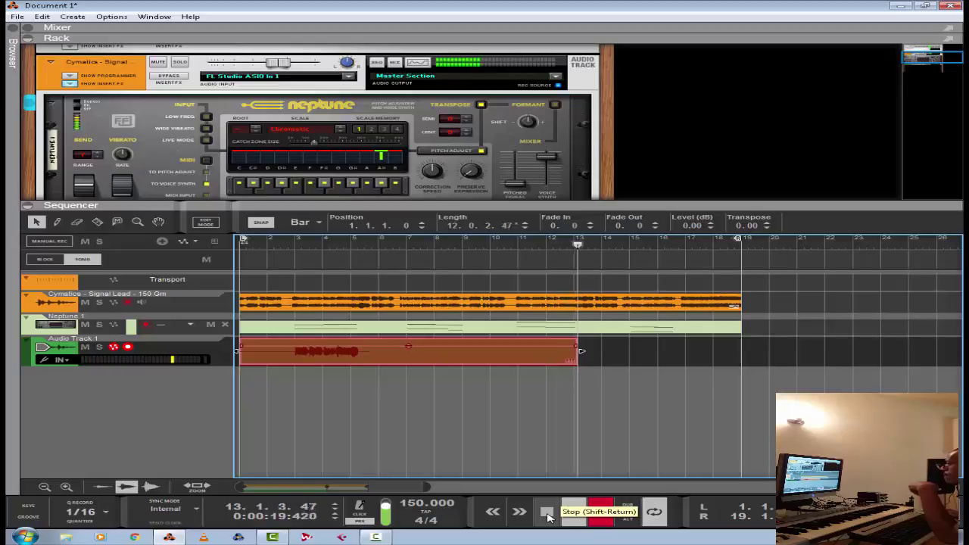
double_click(548, 515)
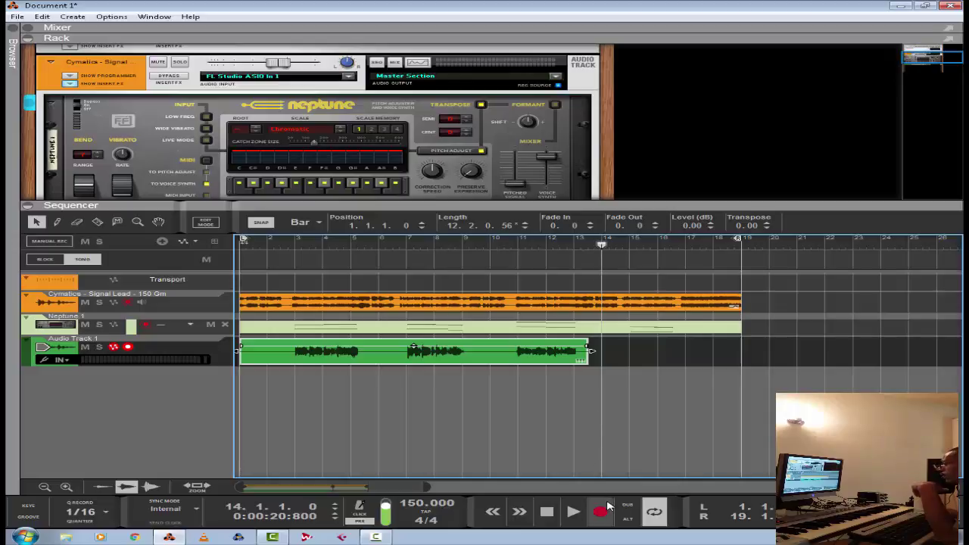
left_click(600, 511)
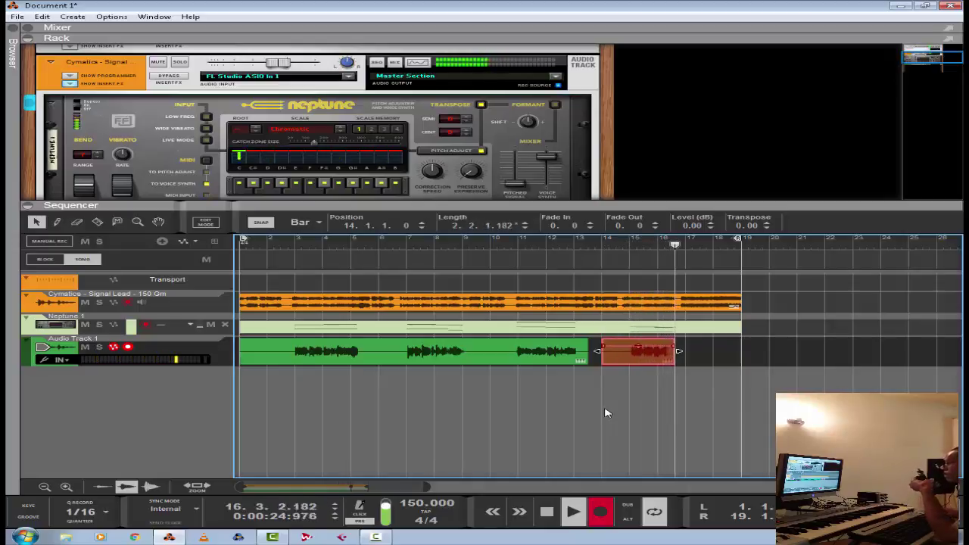
left_click(546, 513)
left_click(547, 513)
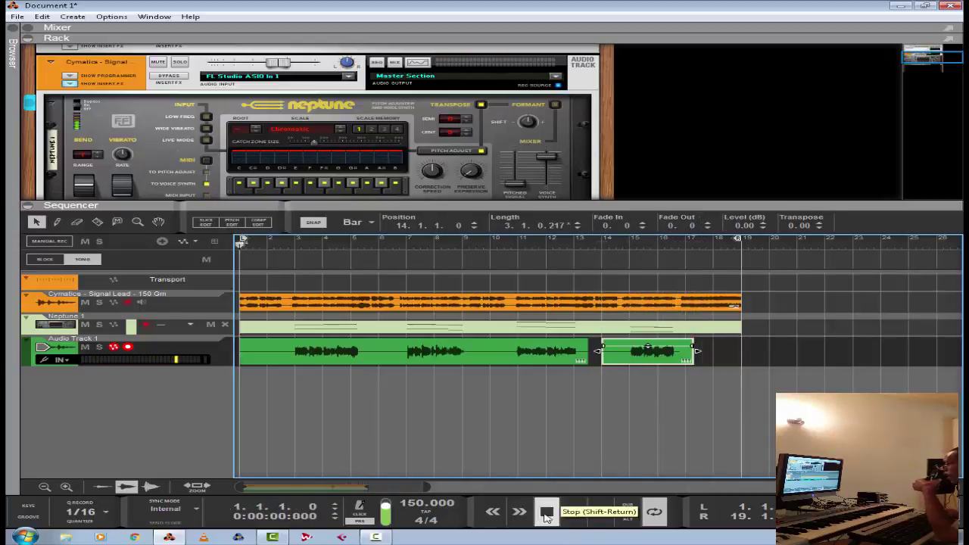
left_click(504, 421)
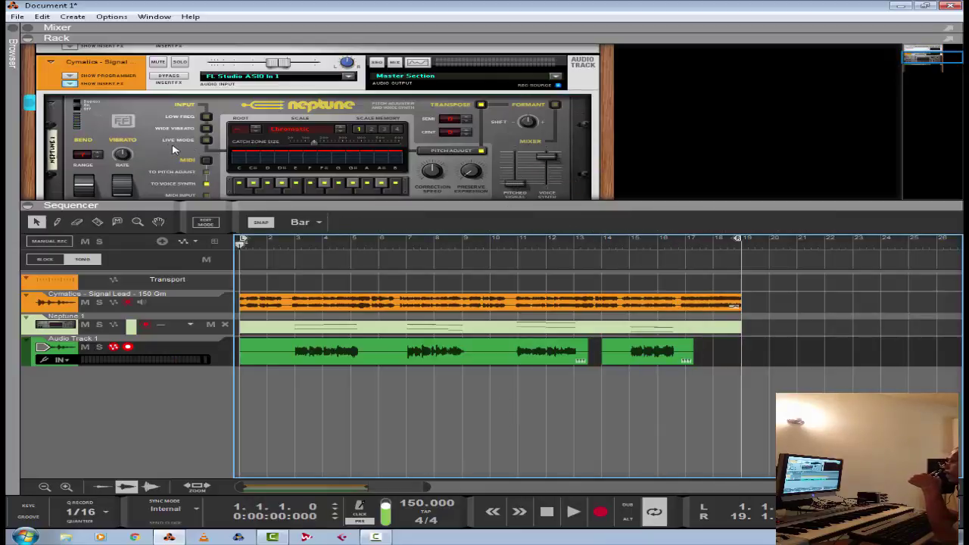
Bounce the Neptune 1 note clip in place to a new audio track.
left_click(456, 328)
right_click(456, 328)
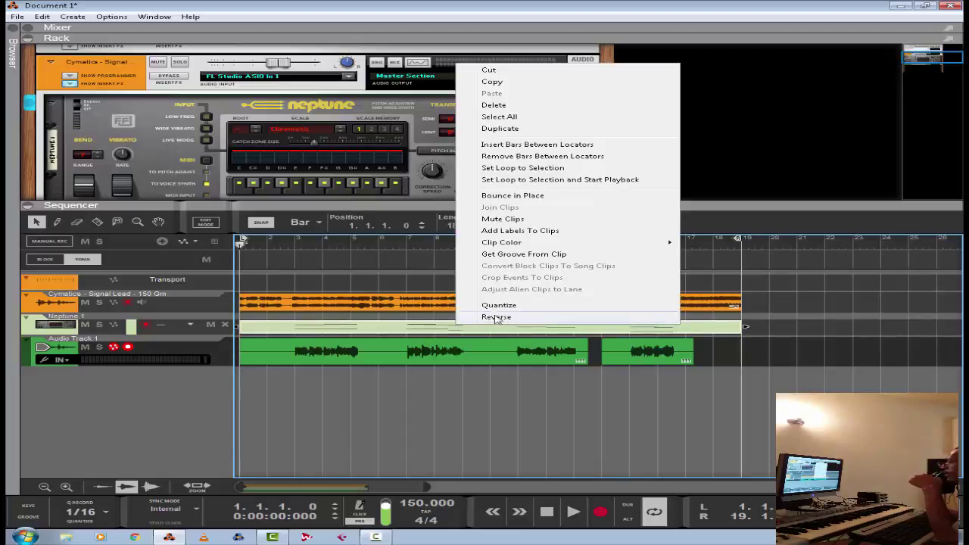
left_click(512, 196)
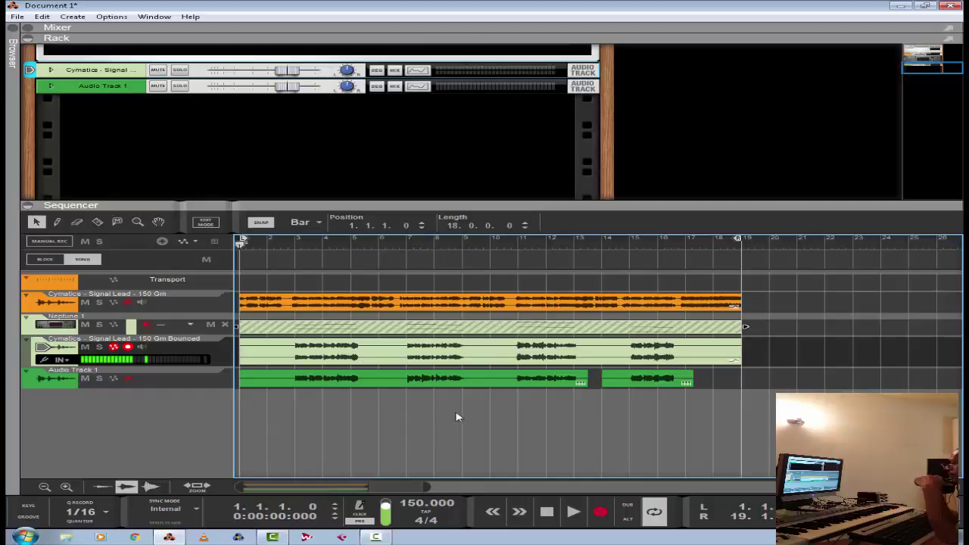
Mute Audio Track 1, disarm recording on the bounced track, and play the bounced harmony with the lead.
left_click(85, 379)
left_click(127, 348)
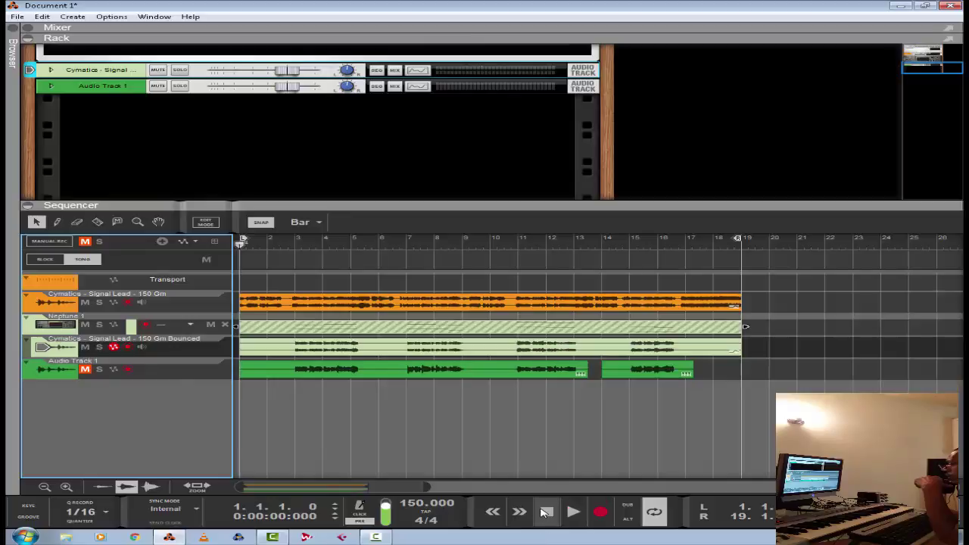
left_click(573, 512)
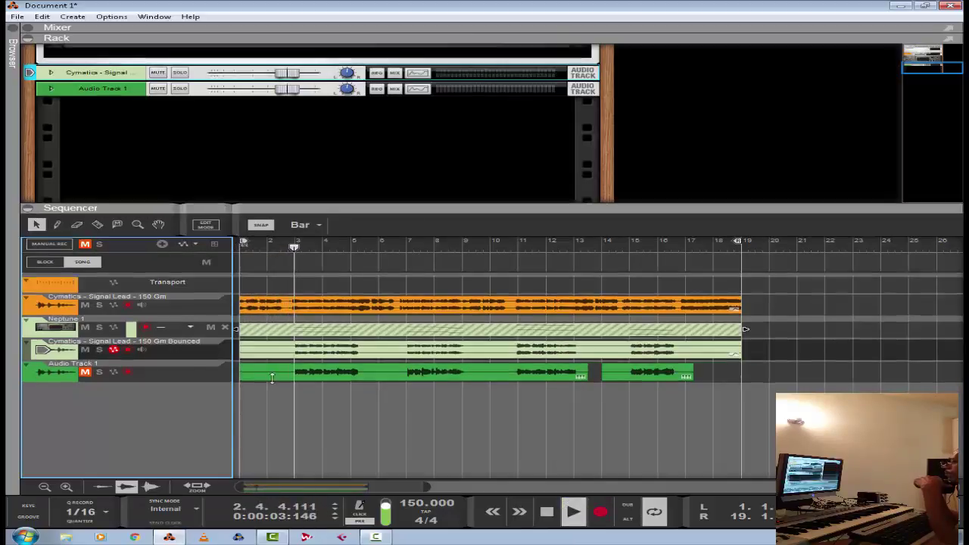
Raise Neptune's pitched signal level to match its voice synth level and slightly lower the bounced track's volume during playback.
left_click_drag(371, 207, 371, 375)
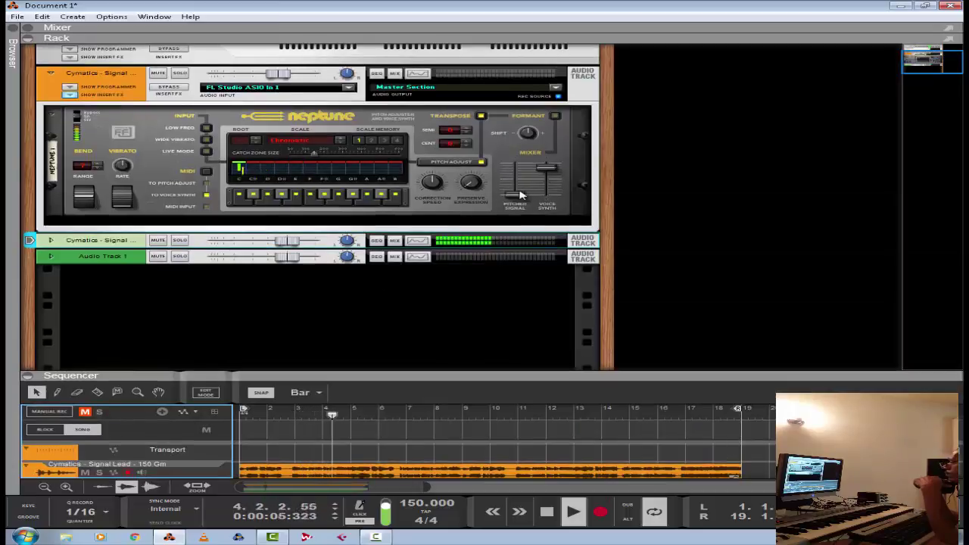
left_click_drag(517, 196, 511, 173)
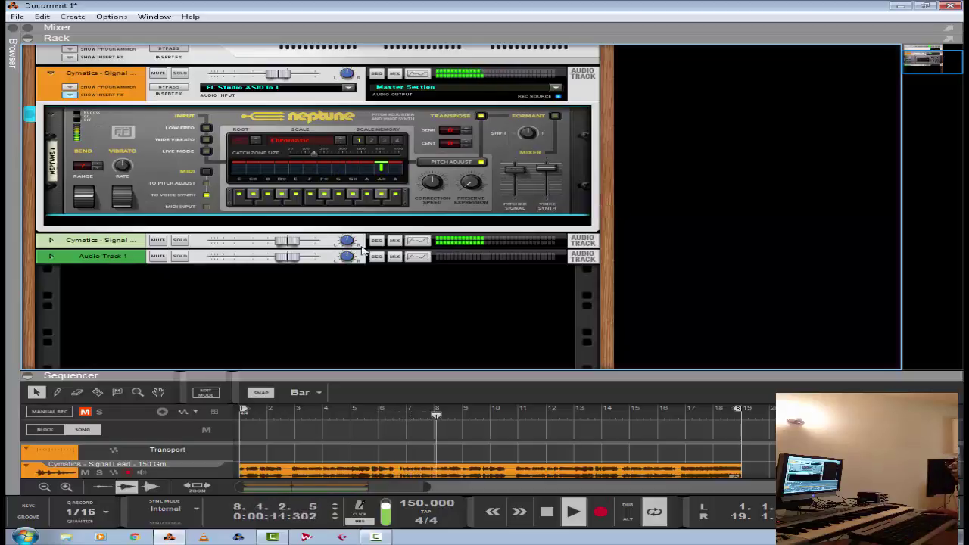
left_click_drag(288, 243, 277, 242)
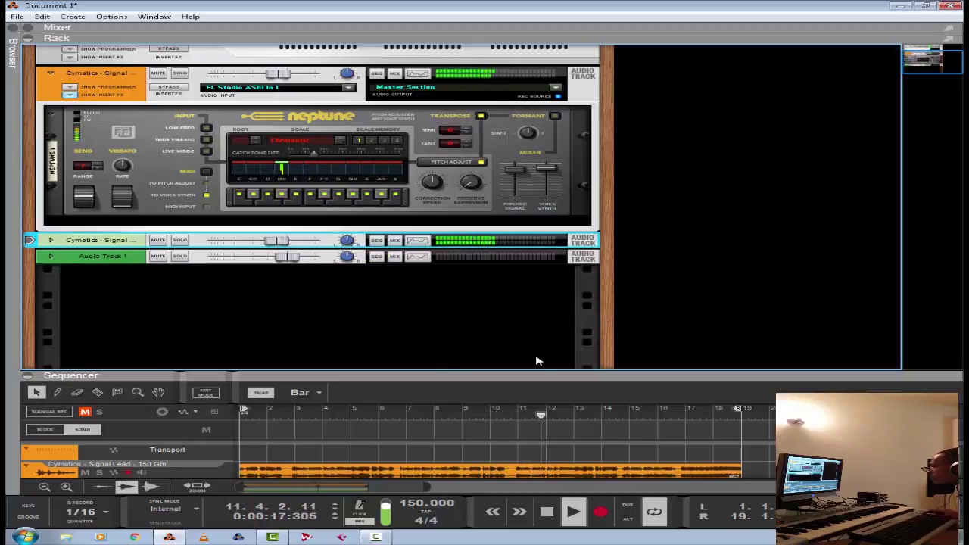
left_click_drag(526, 371, 499, 233)
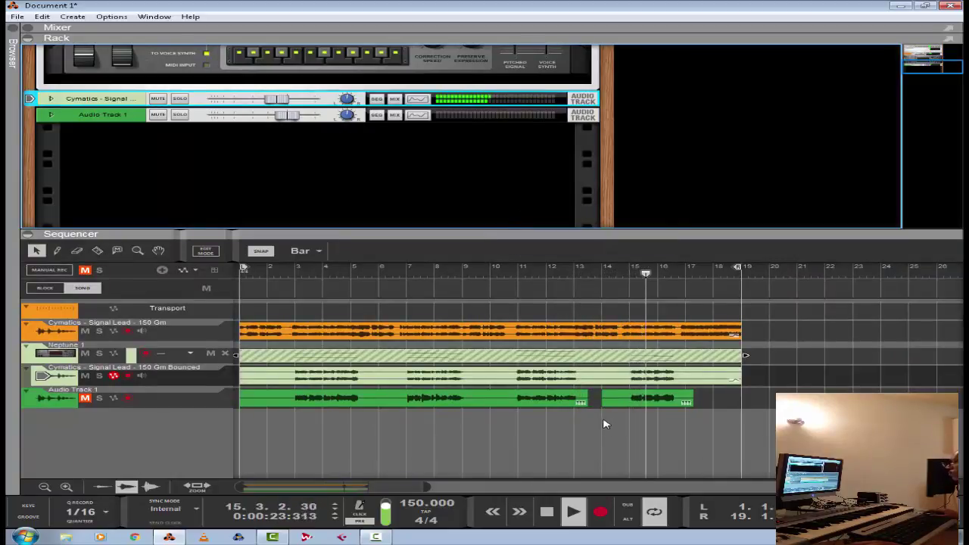
Unmute Audio Track 1, mute the bounced track, and restart playback from the song start.
left_click(85, 397)
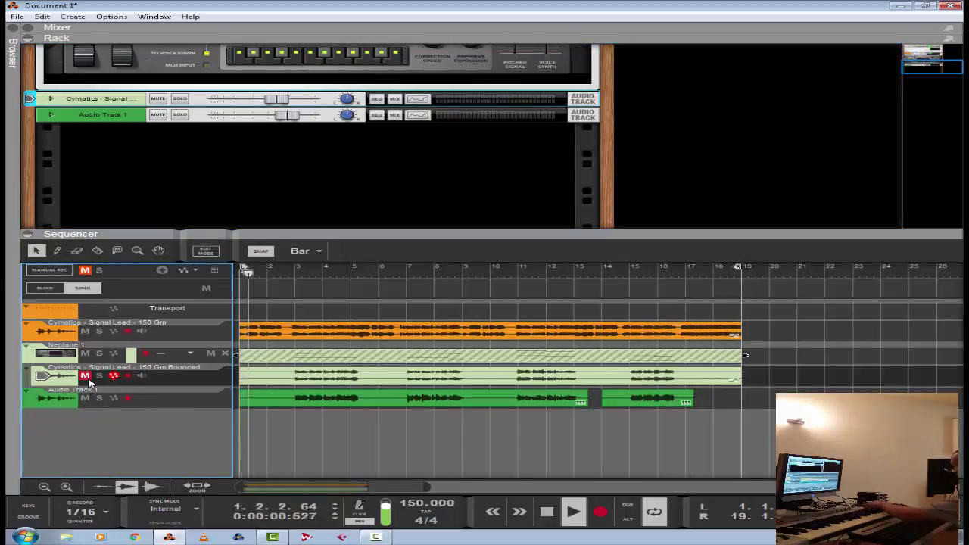
key("space")
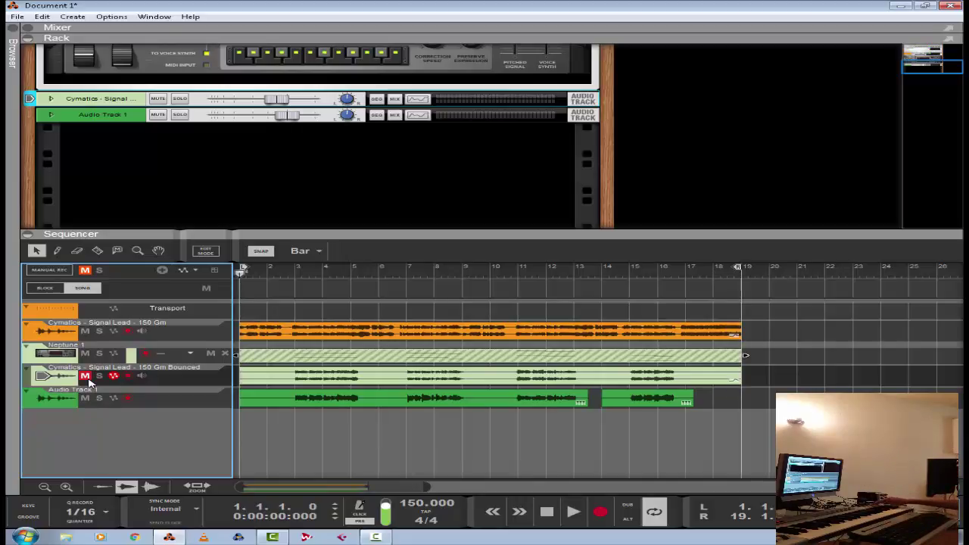
key("space")
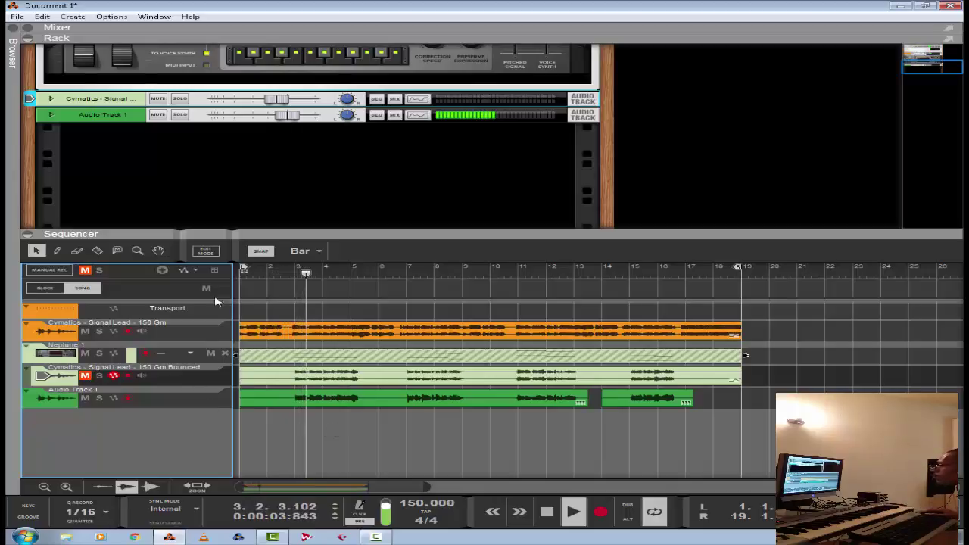
Split the first Audio Track 1 clip at bar 5 with the Razor tool at 1/2 snap, and set the snap to 1/4.
key("r")
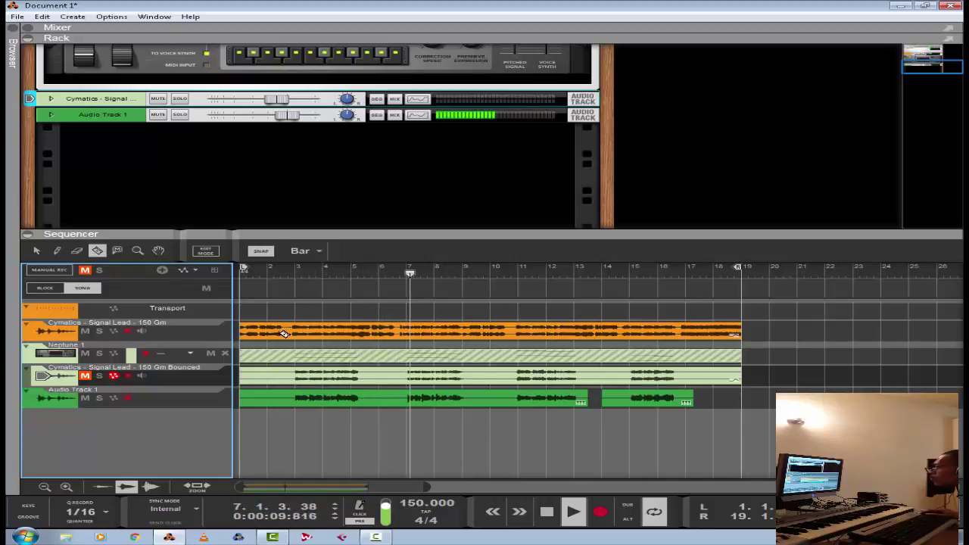
left_click(297, 251)
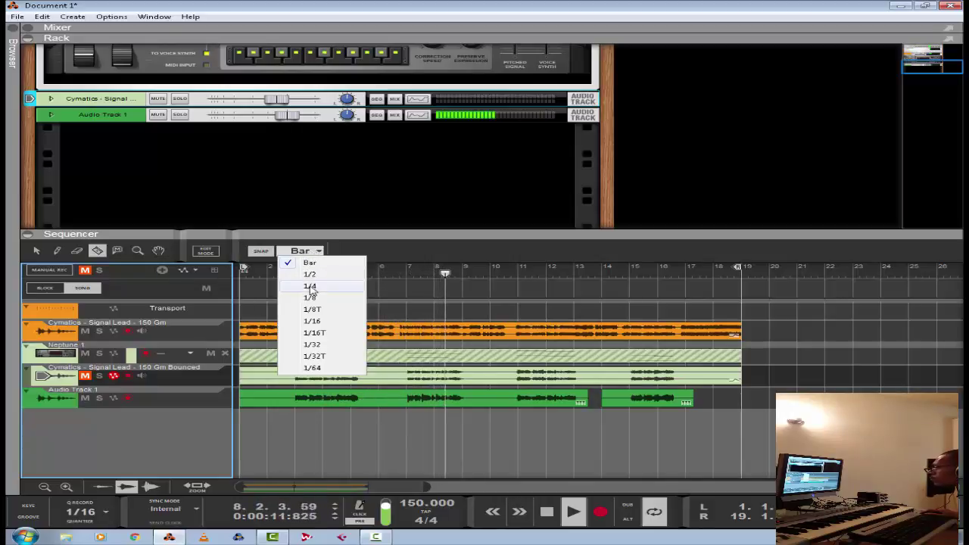
left_click(311, 275)
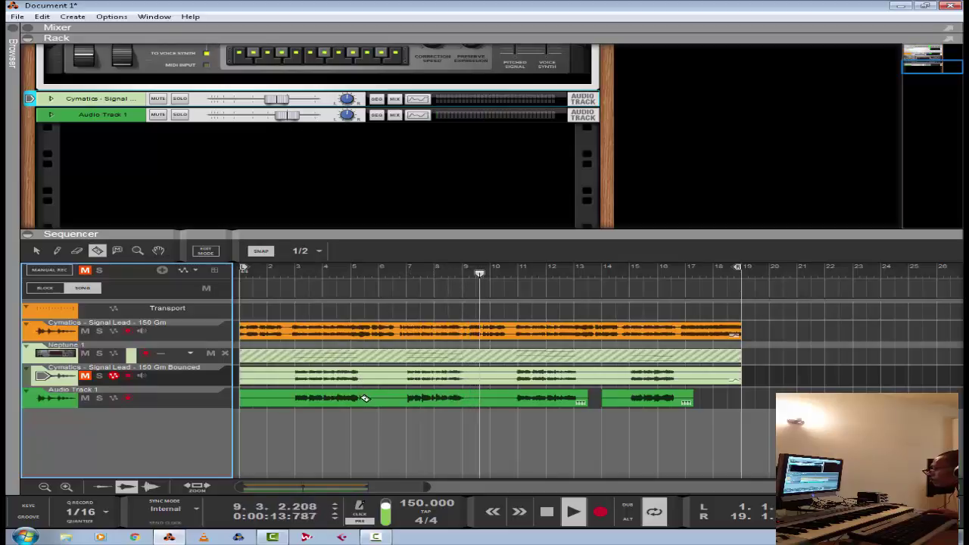
left_click(359, 399)
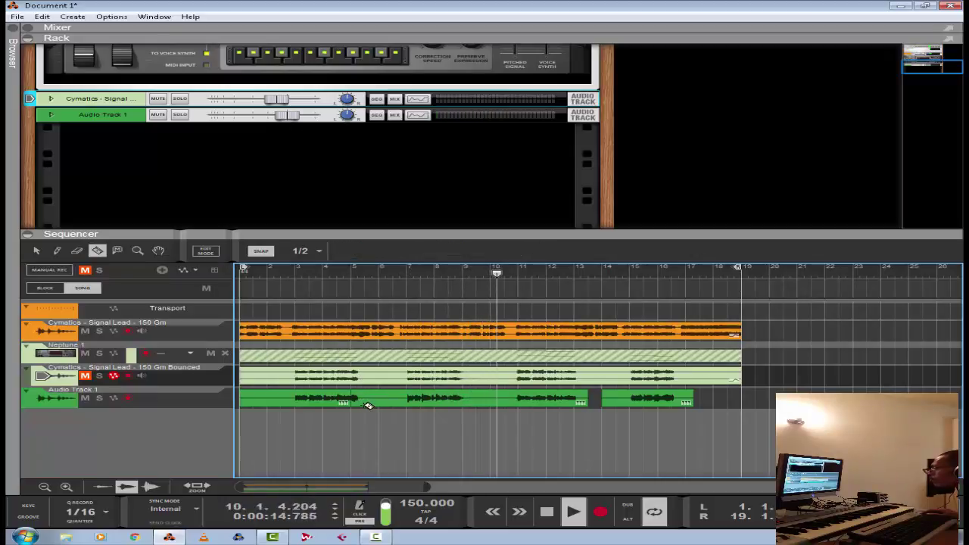
left_click(303, 250)
left_click(311, 284)
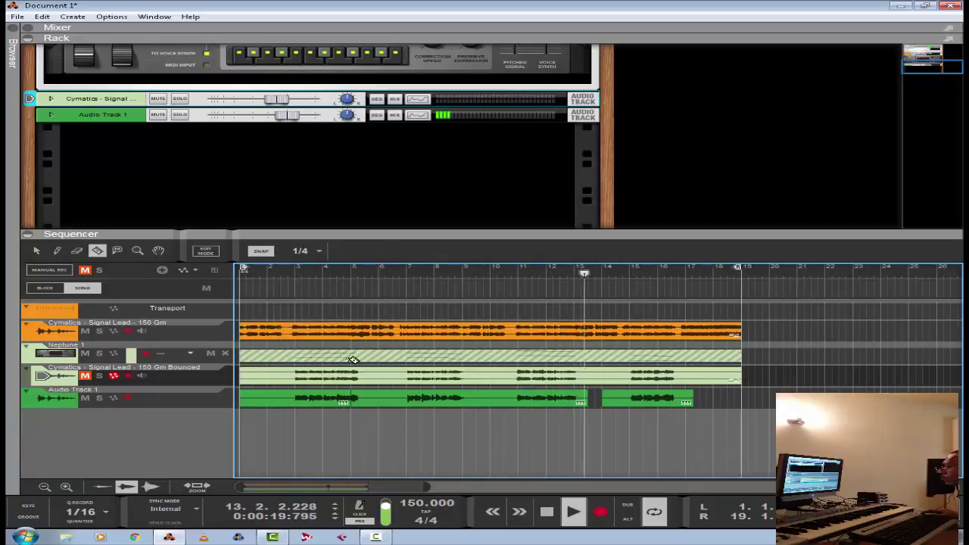
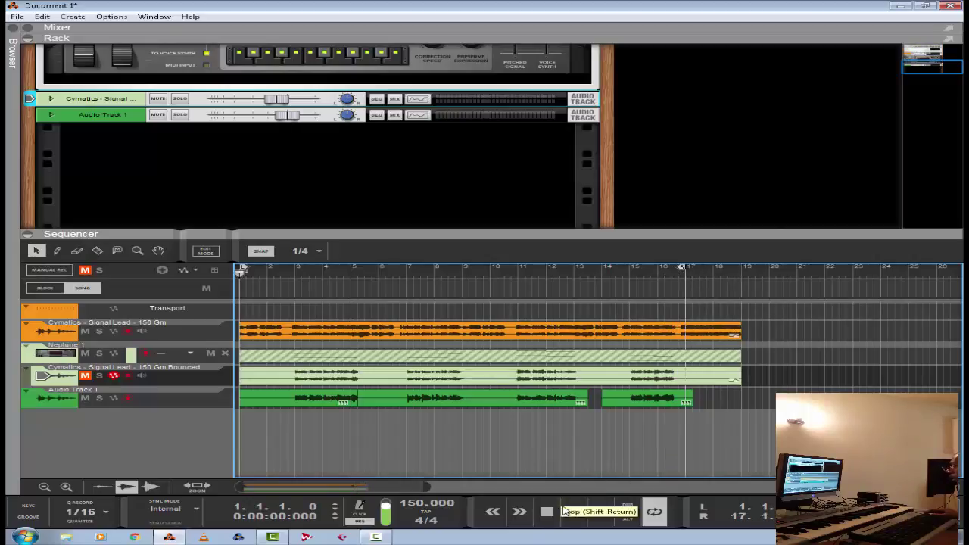
Start playback and open the Day 5 - Grime Sample Pack folder from DRUM KITS in the browser.
left_click(572, 512)
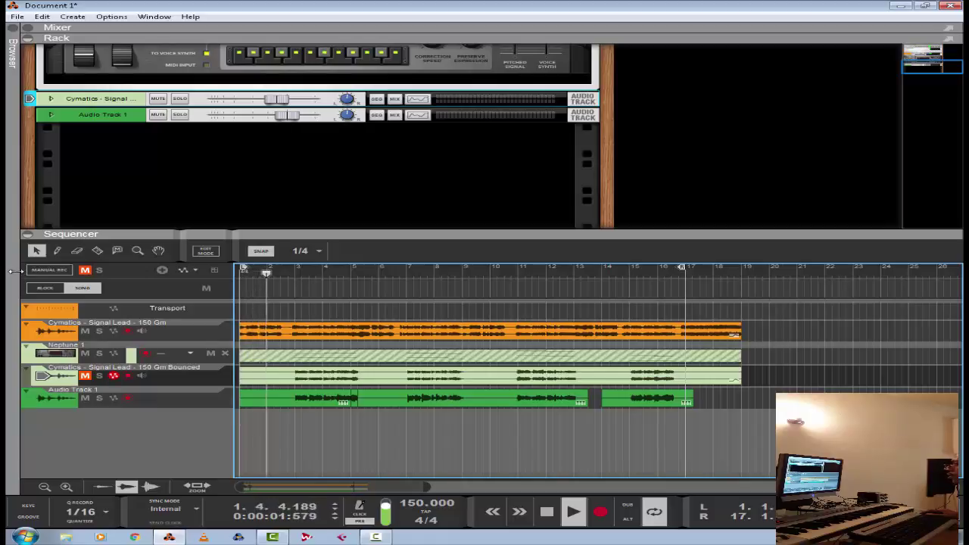
left_click(16, 271)
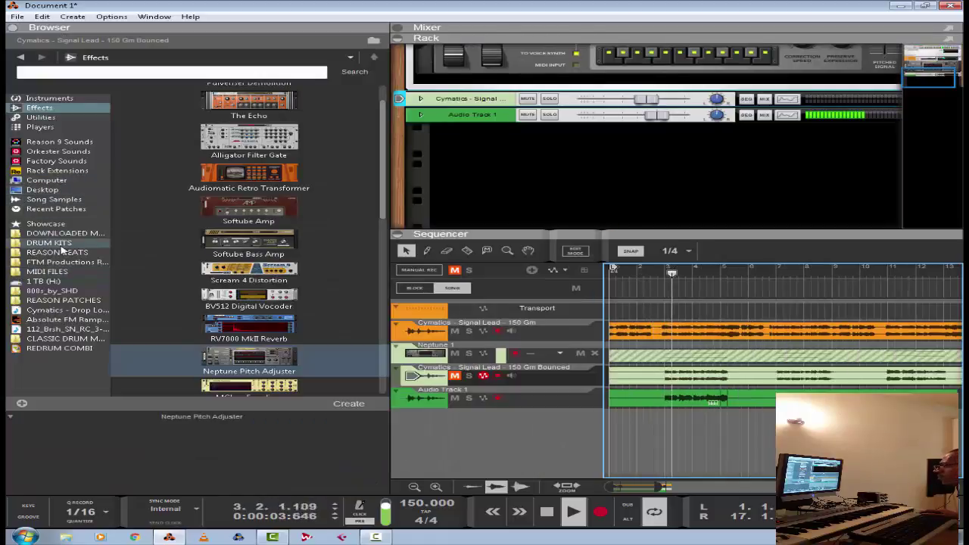
left_click(132, 242)
scroll(253, 279, "down", 5)
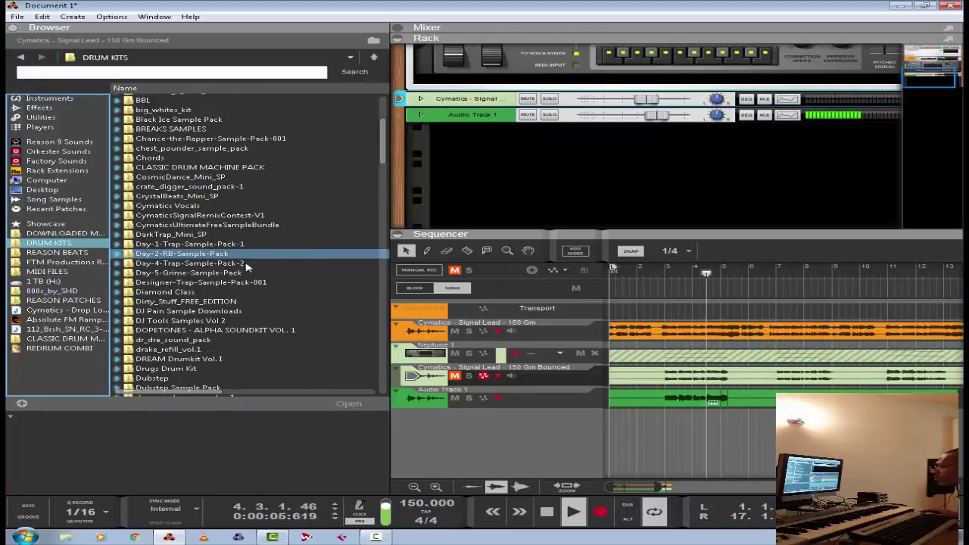
scroll(253, 279, "down", 2)
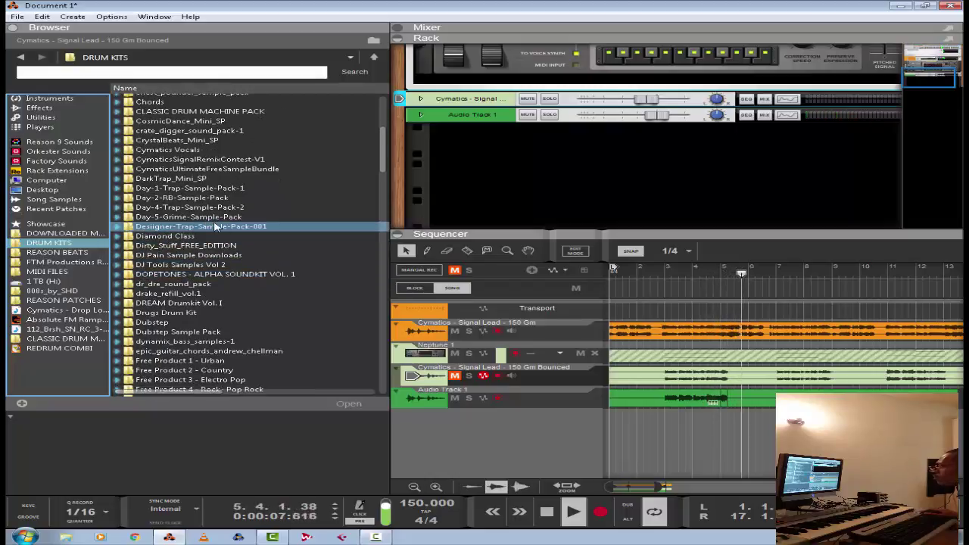
double_click(218, 217)
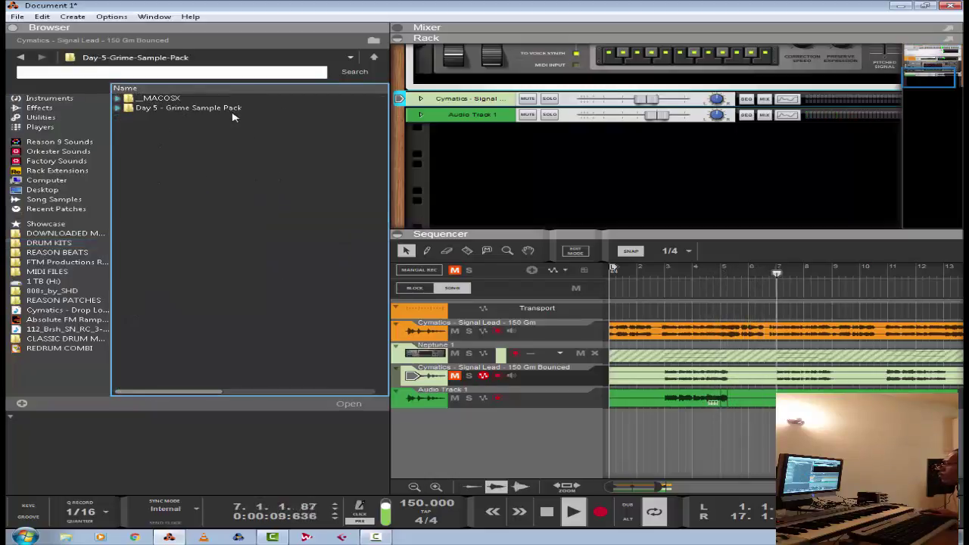
double_click(222, 109)
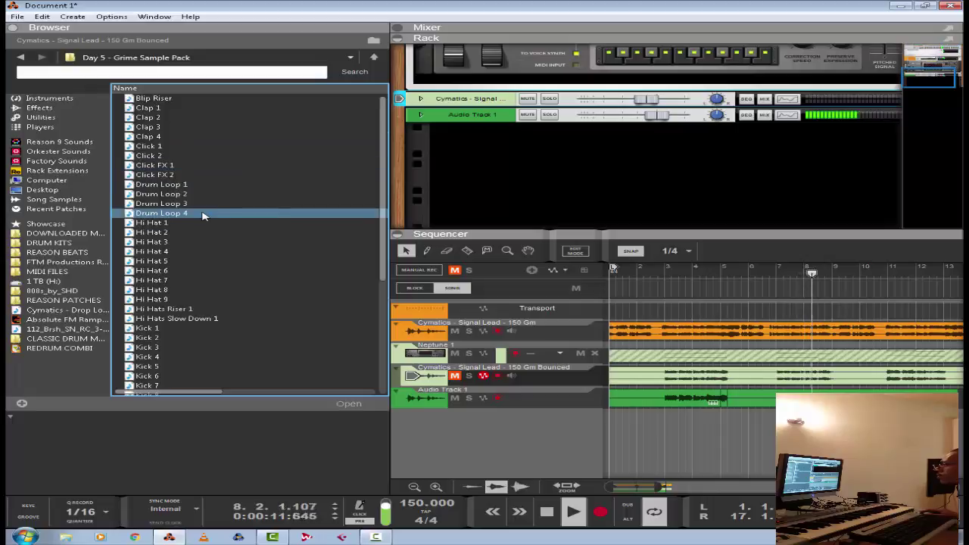
Audition Drum Loop 1, return to the song start, and add the loop as a new audio track at bar 1.
left_click(192, 188)
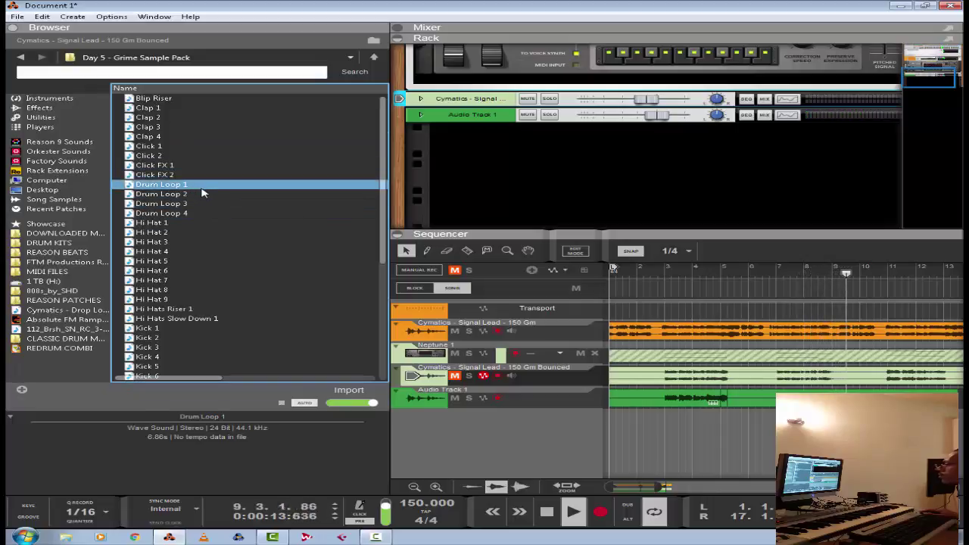
left_click(281, 403)
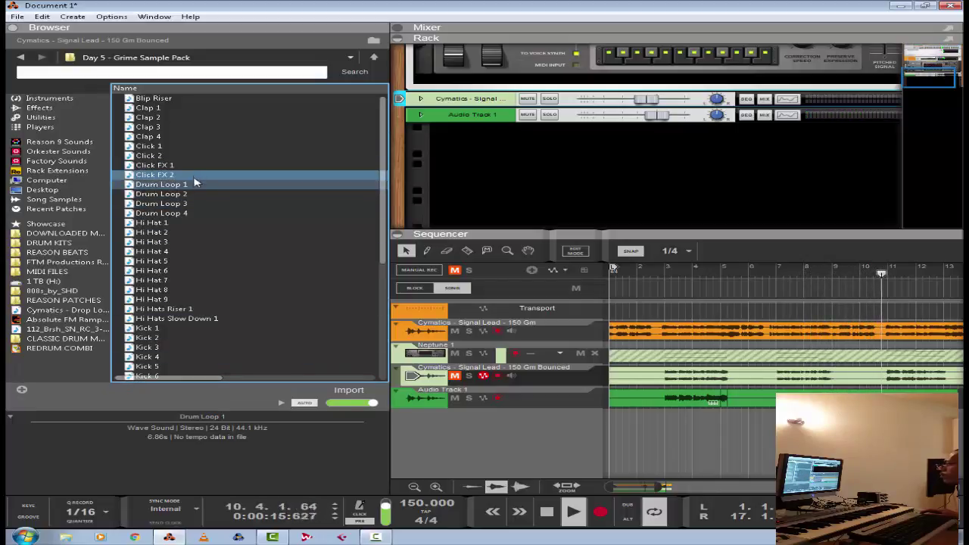
double_click(546, 510)
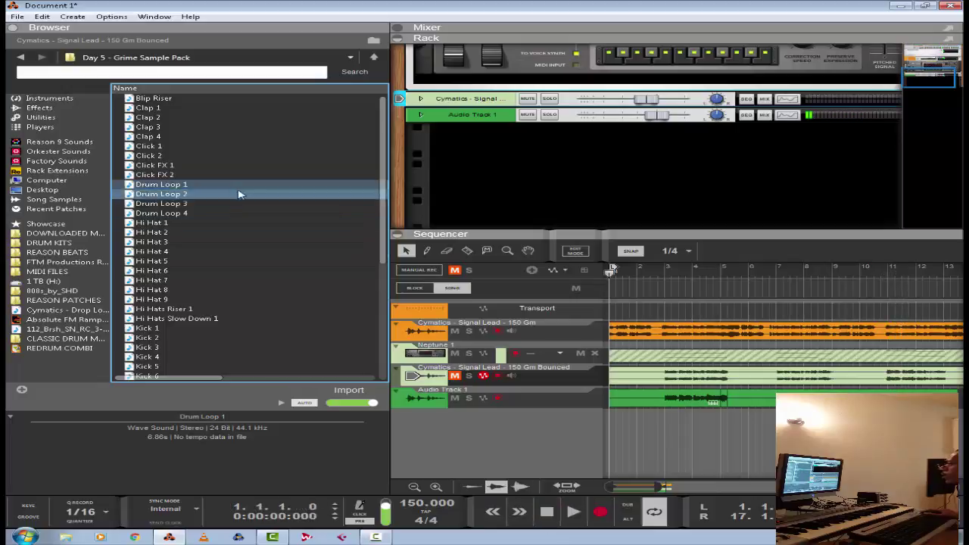
mouse_move(236, 186)
left_mouse_down()
mouse_move(644, 422)
mouse_move(616, 406)
mouse_move(605, 439)
mouse_move(608, 409)
left_mouse_up()
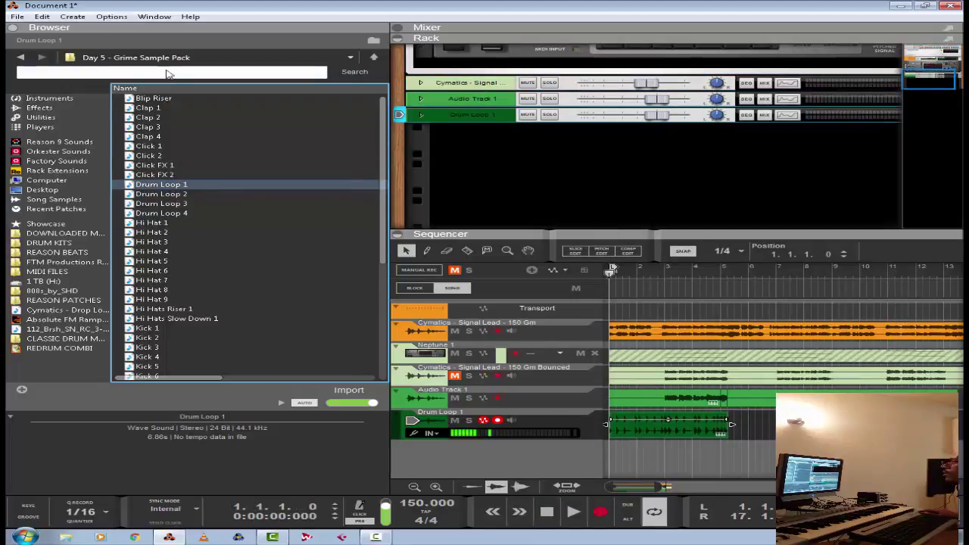
Hide the browser, trim the Drum Loop 1 clip to exactly four bars, and start playback.
left_click(159, 32)
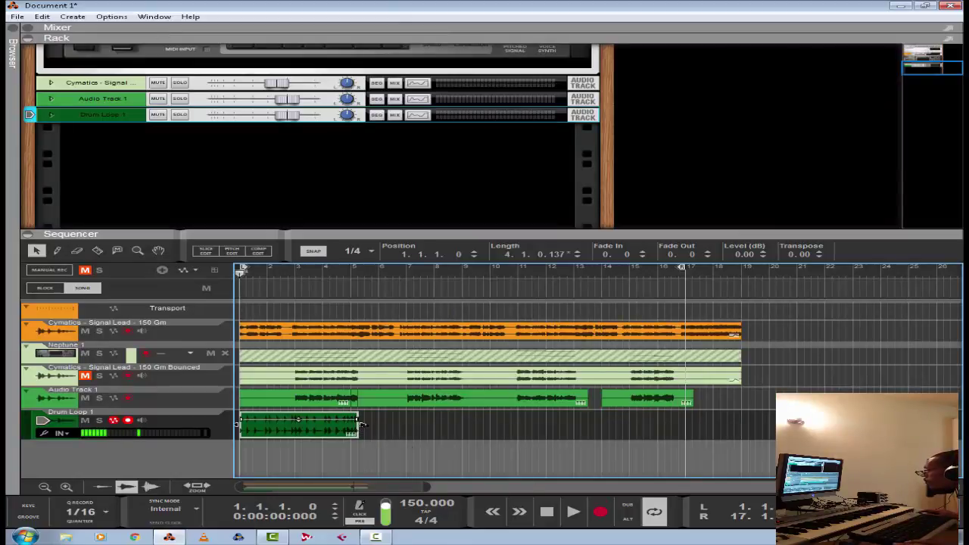
left_click_drag(365, 430, 357, 430)
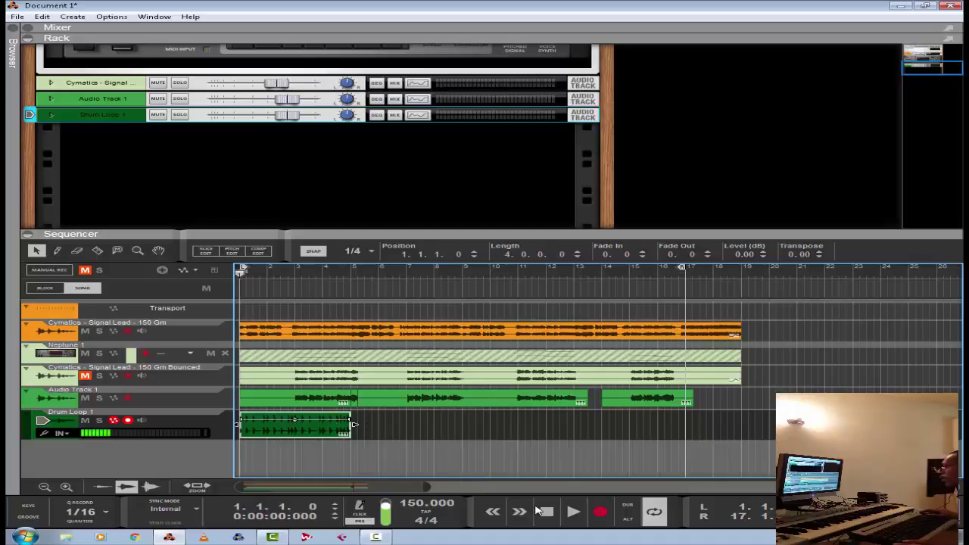
key("space")
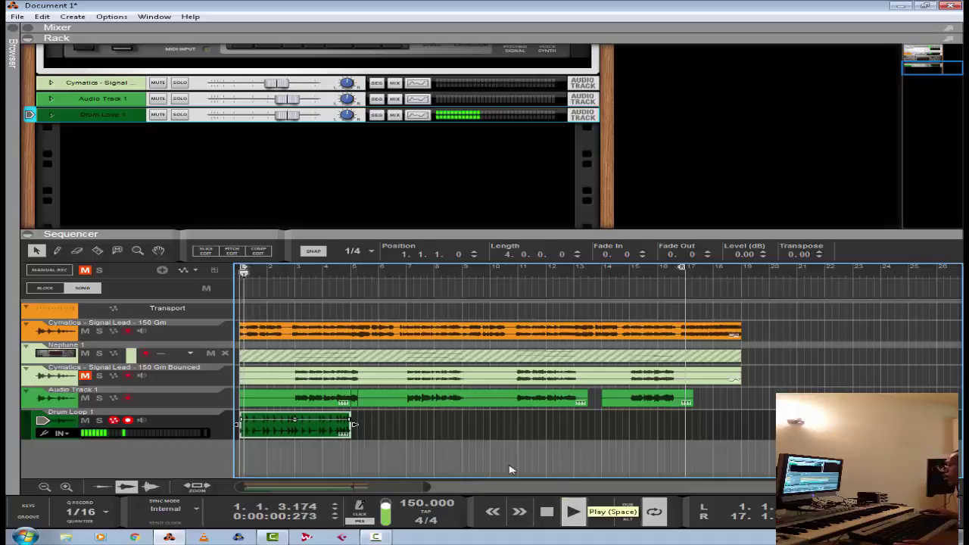
left_click(497, 461)
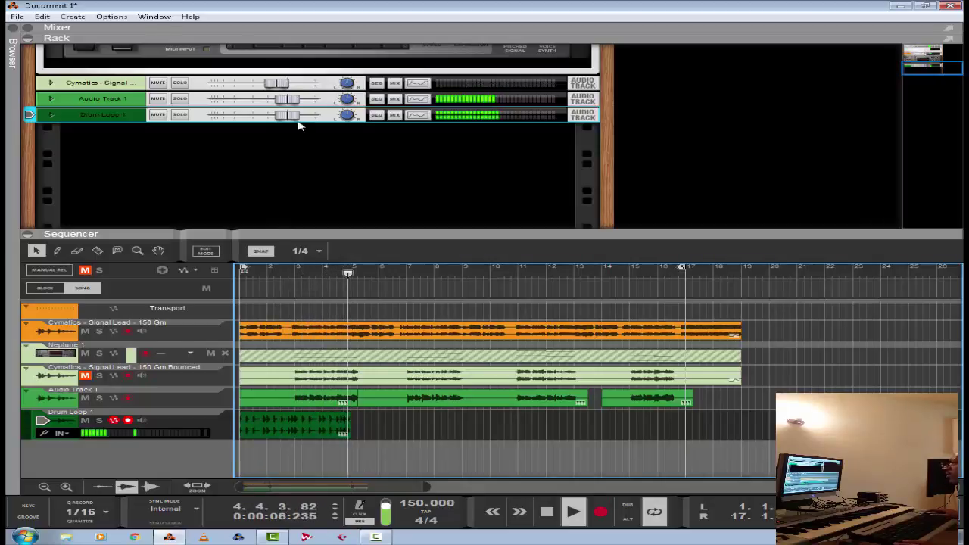
Raise the Drum Loop 1 track level slightly and duplicate its clip three times so the loop runs up to bar 17.
left_click_drag(299, 125, 299, 121)
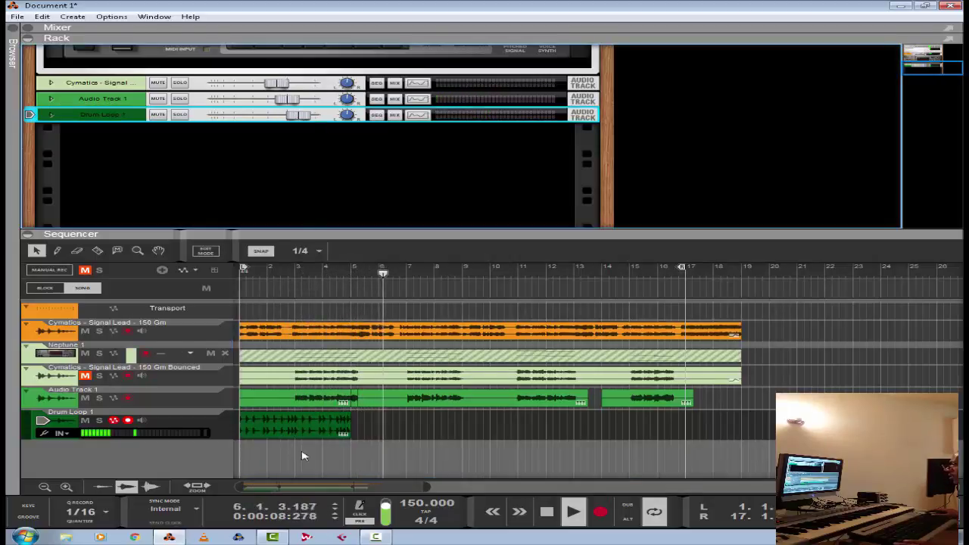
left_click(296, 428)
key("ctrl+d")
key("ctrl+d")
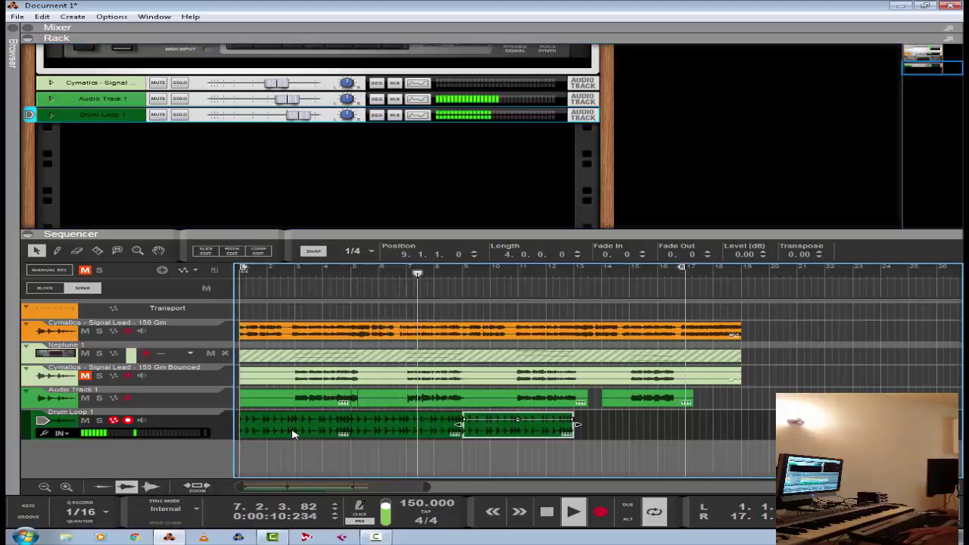
key("ctrl+d")
left_click(338, 466)
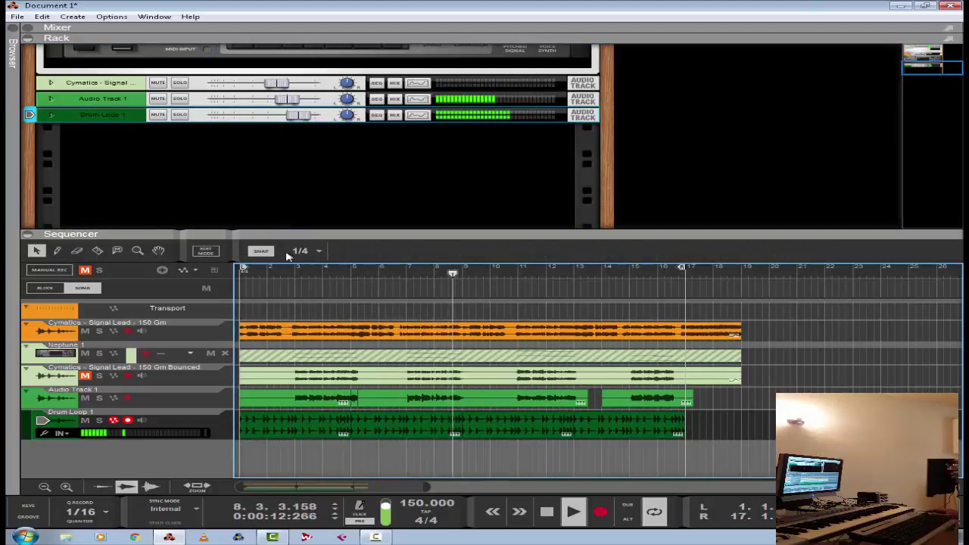
Create a SubTractor Analog Synthesizer below the drum loop track and, with playback stopped at the song start, disarm its recording.
right_click(287, 206)
mouse_move(380, 293)
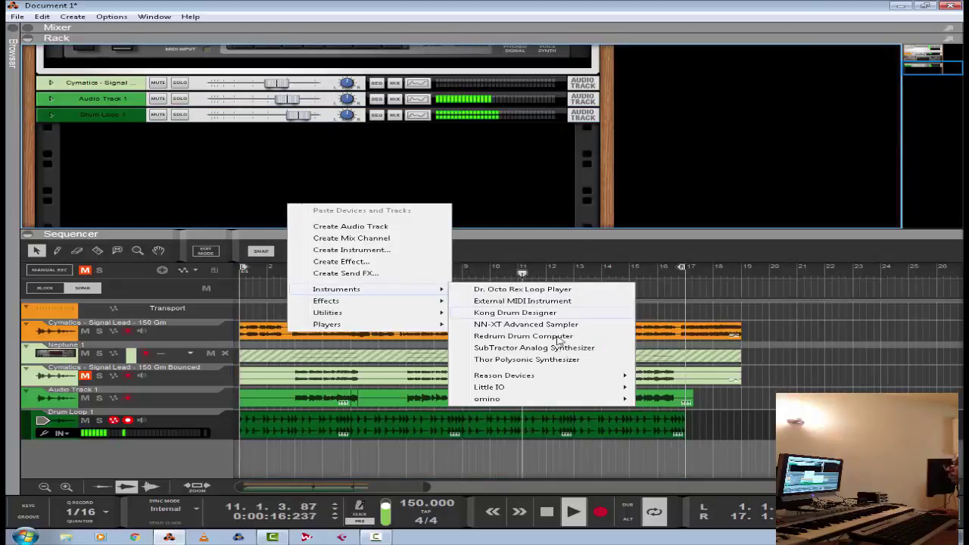
left_click(530, 348)
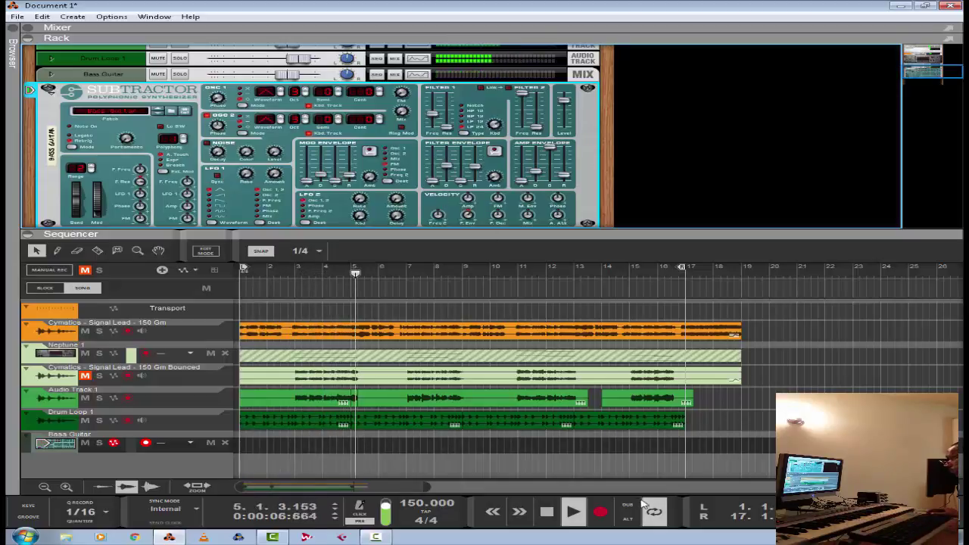
double_click(546, 512)
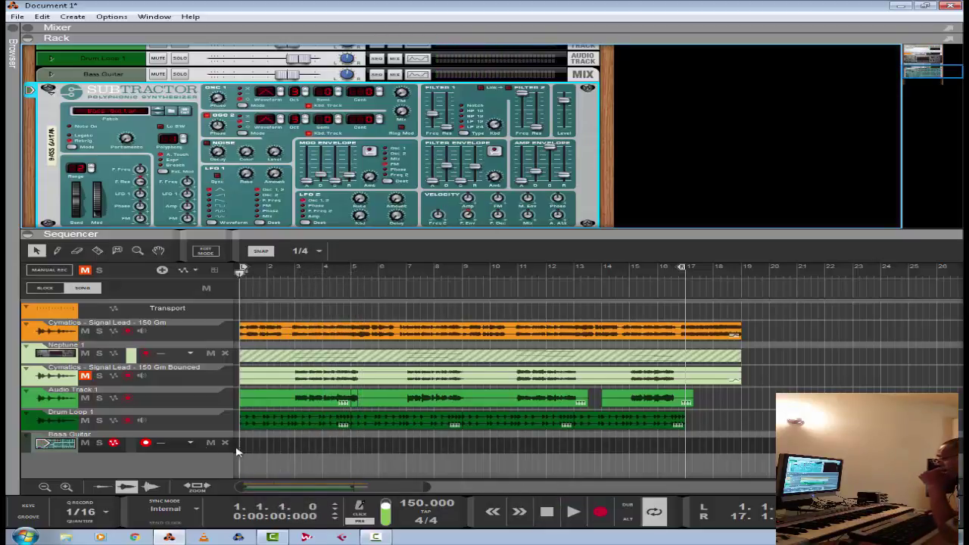
left_click(147, 448)
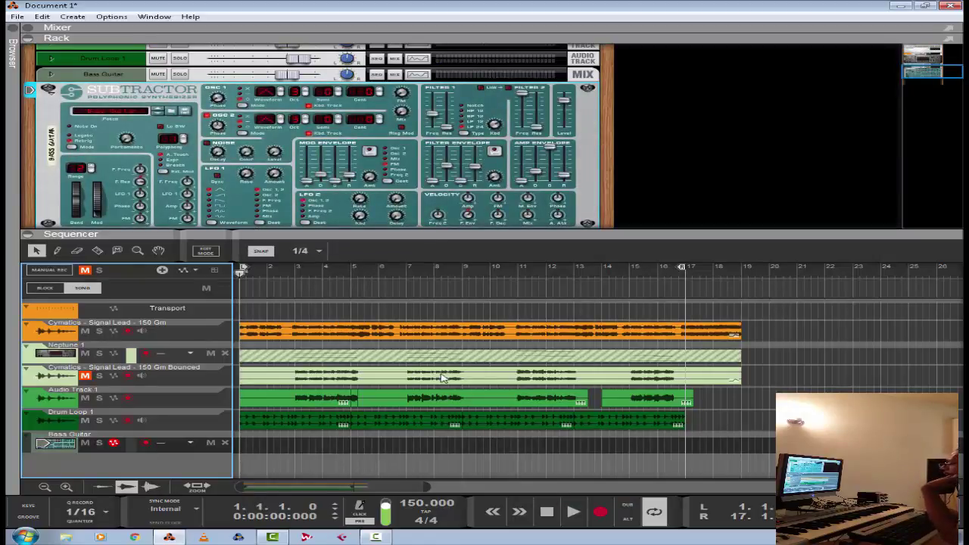
Open the song LA LA LA LA from the FACE QP MIXTAPE folder and close the Document 1 window.
left_click(16, 17)
left_click(46, 56)
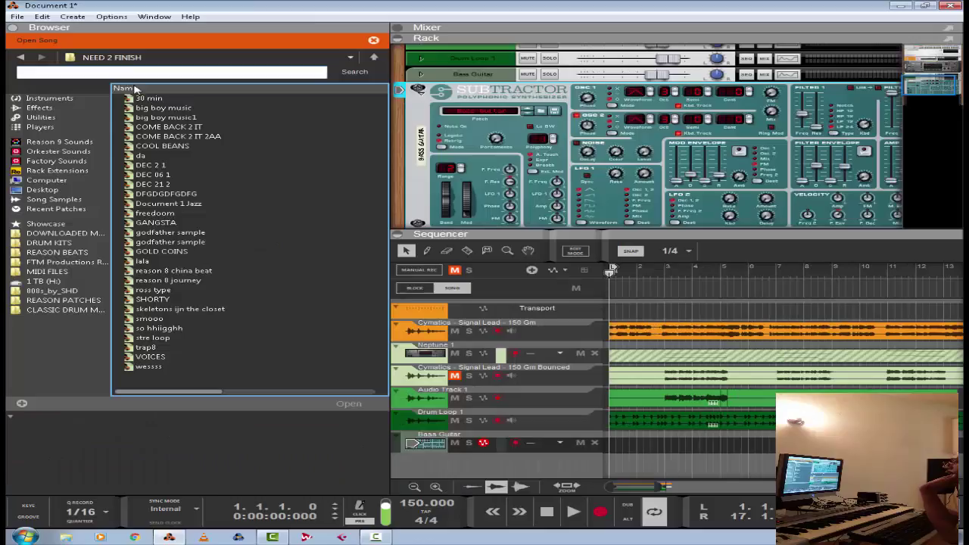
left_click(374, 60)
double_click(216, 98)
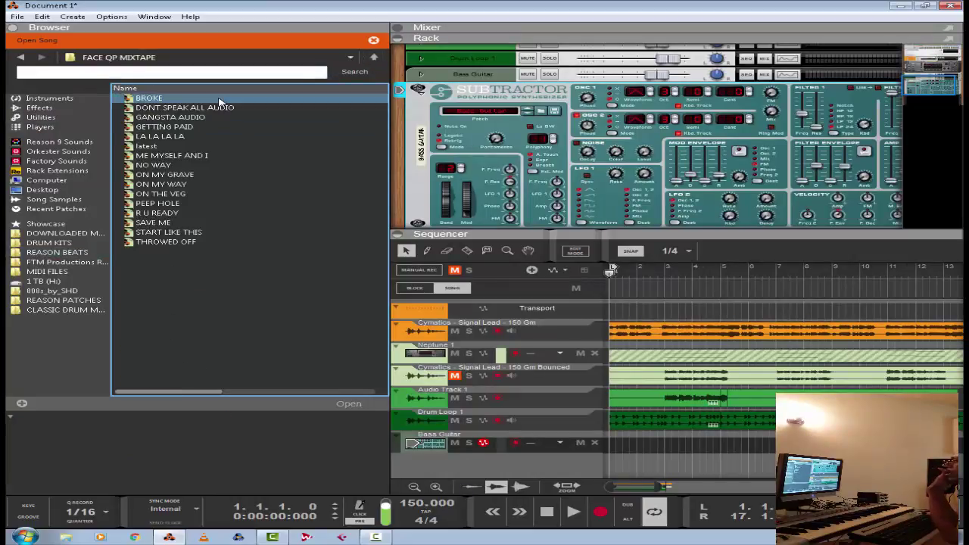
left_click(195, 138)
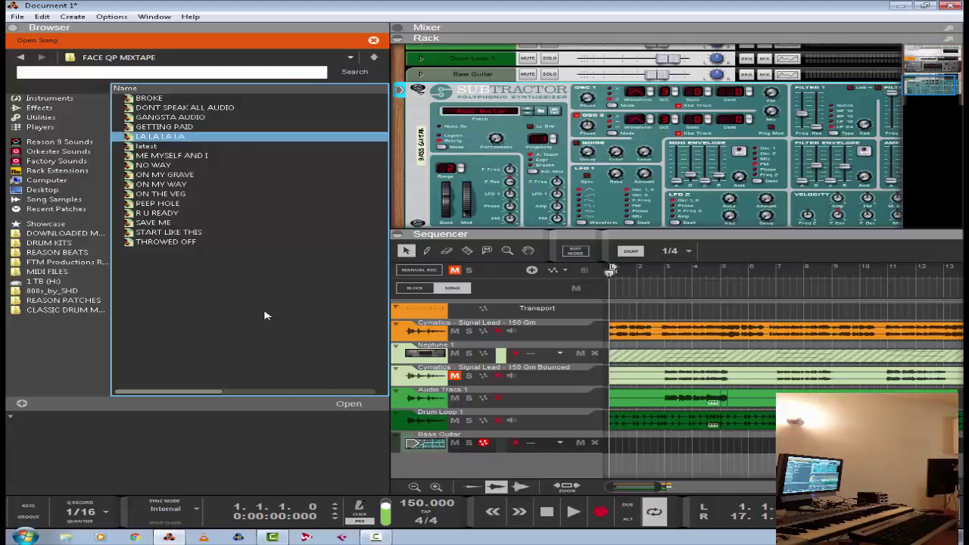
key("Return")
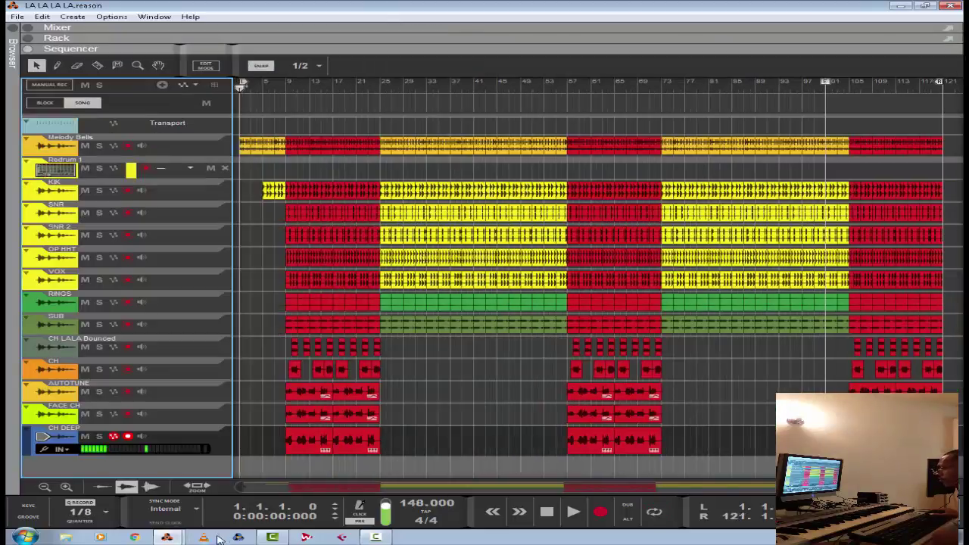
left_click(170, 537)
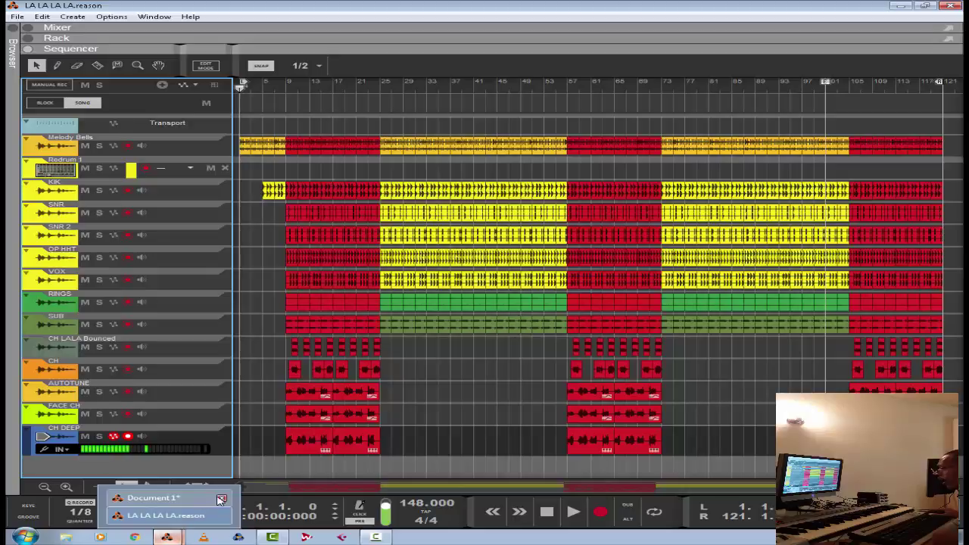
left_click(222, 499)
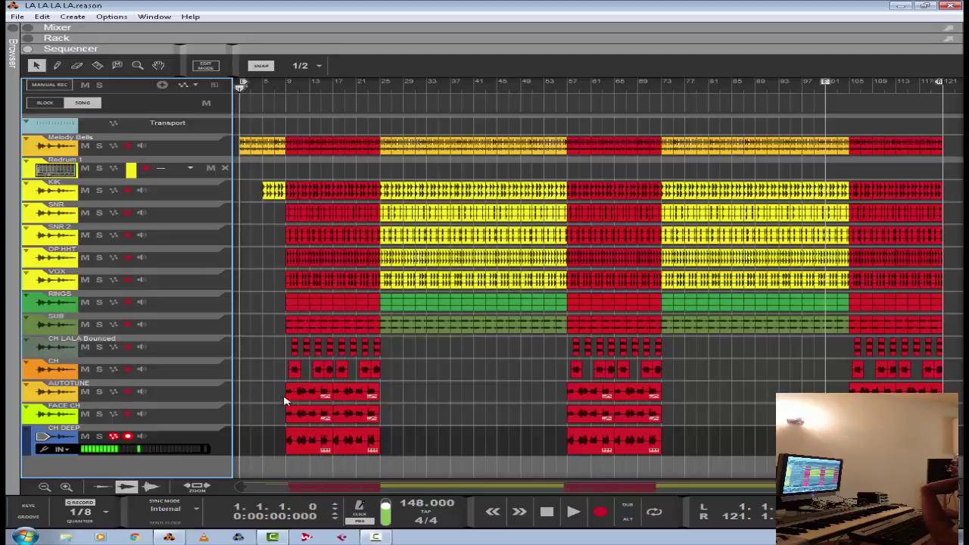
Solo the FACE CH track and play the song from bar 9.
left_click(99, 414)
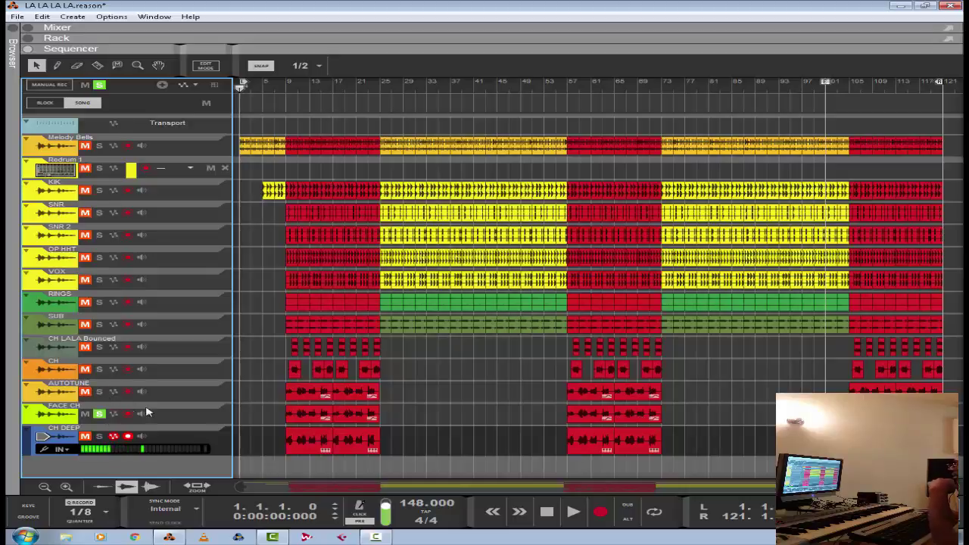
key("space")
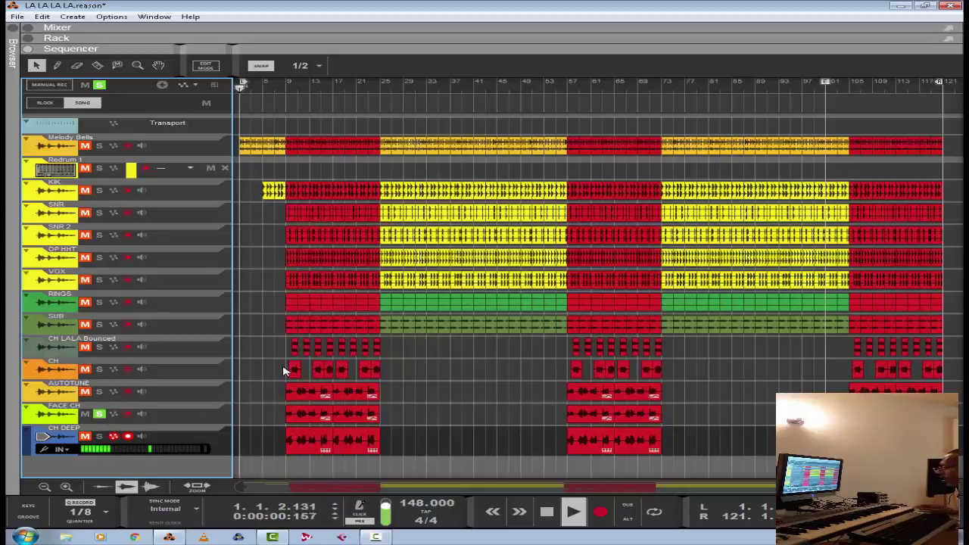
left_click(287, 95)
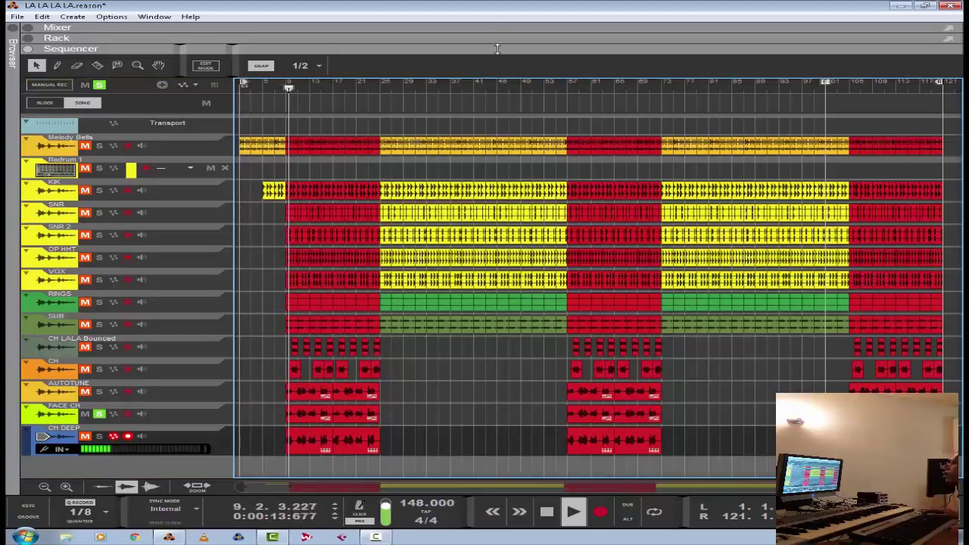
Raise the ALL CHORUS fader slightly in the mixer during playback and return to the sequencer.
left_click(481, 29)
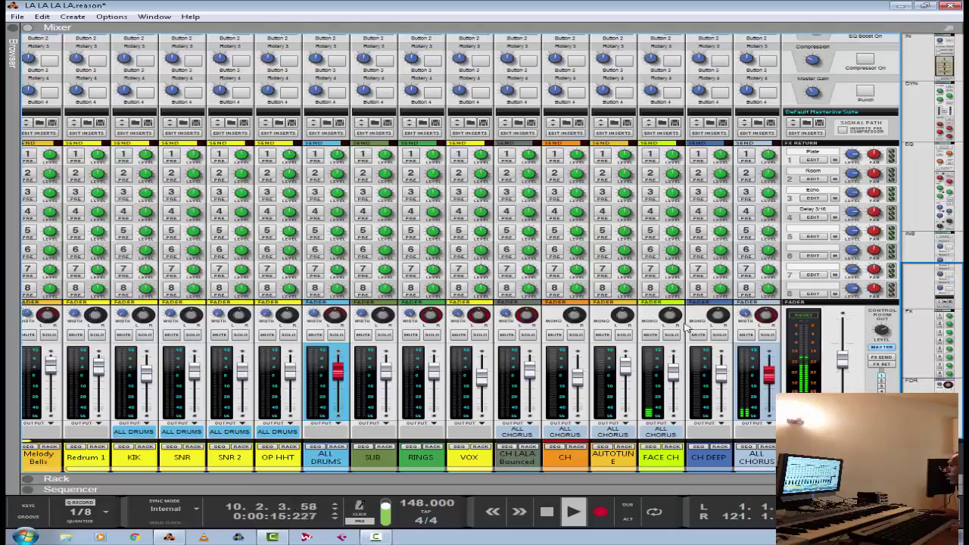
left_click(769, 375)
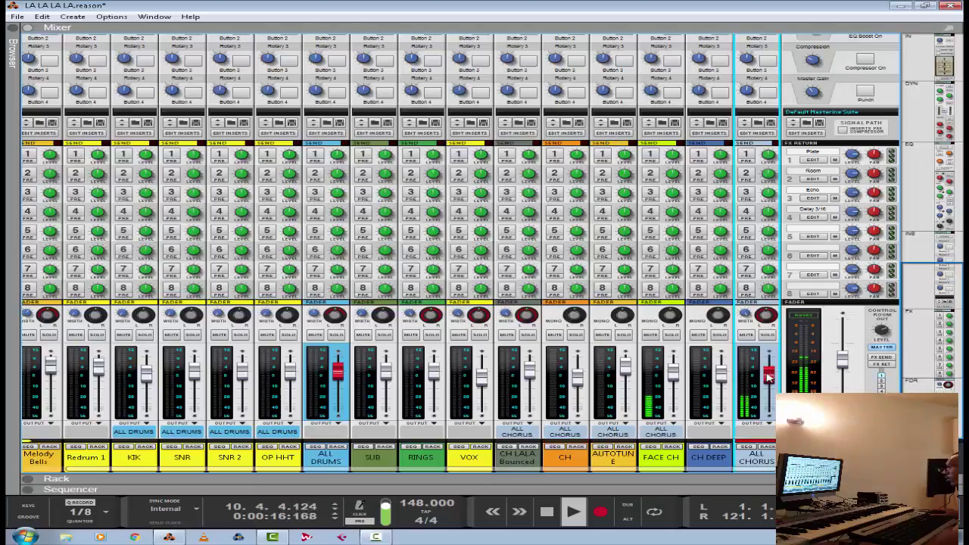
left_click(878, 333)
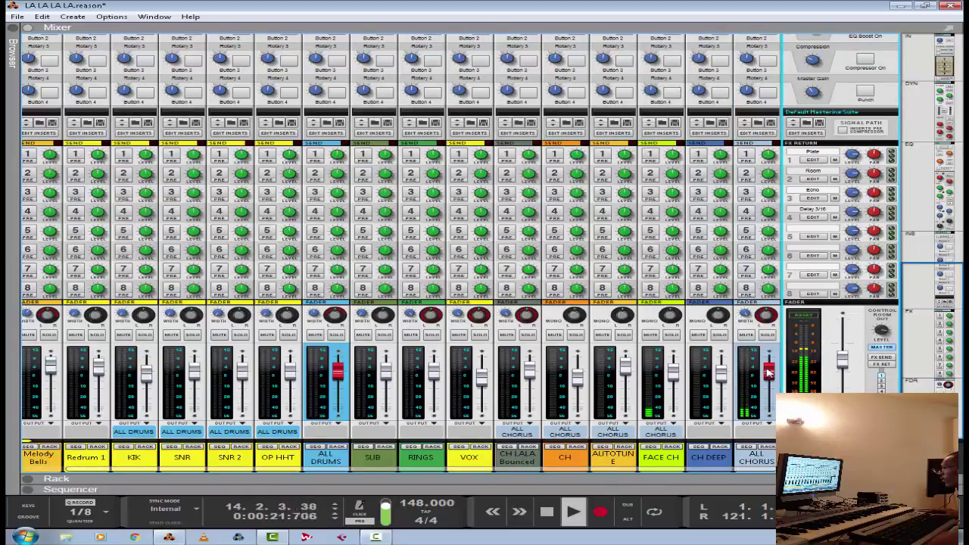
left_click(768, 370)
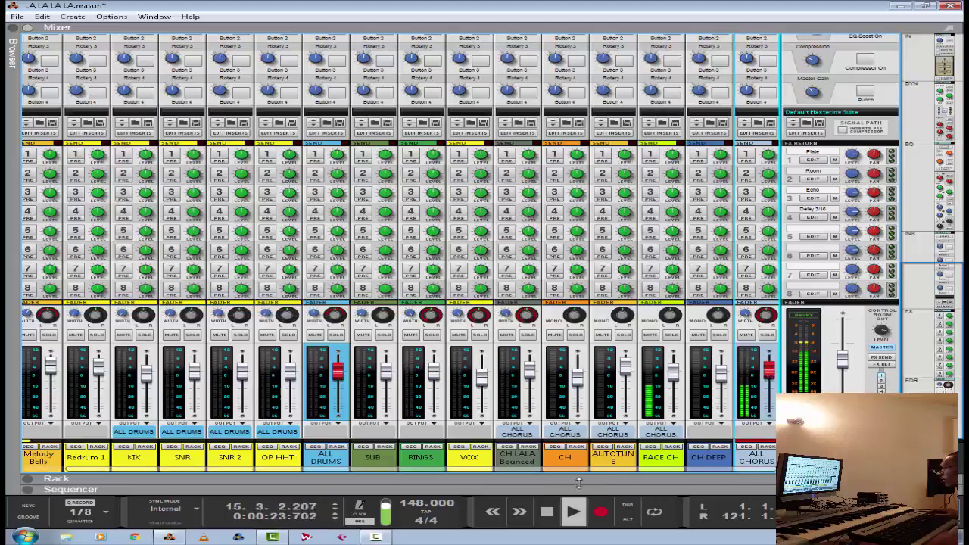
left_click(575, 488)
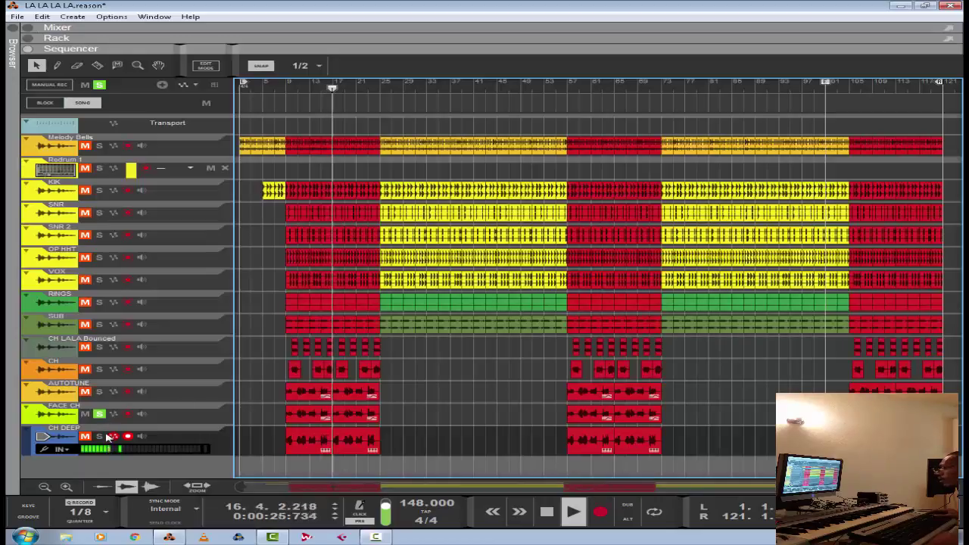
Add the CH DEEP, AUTOTUNE and CH tracks to the solo one after another while the chorus plays.
left_click(100, 437)
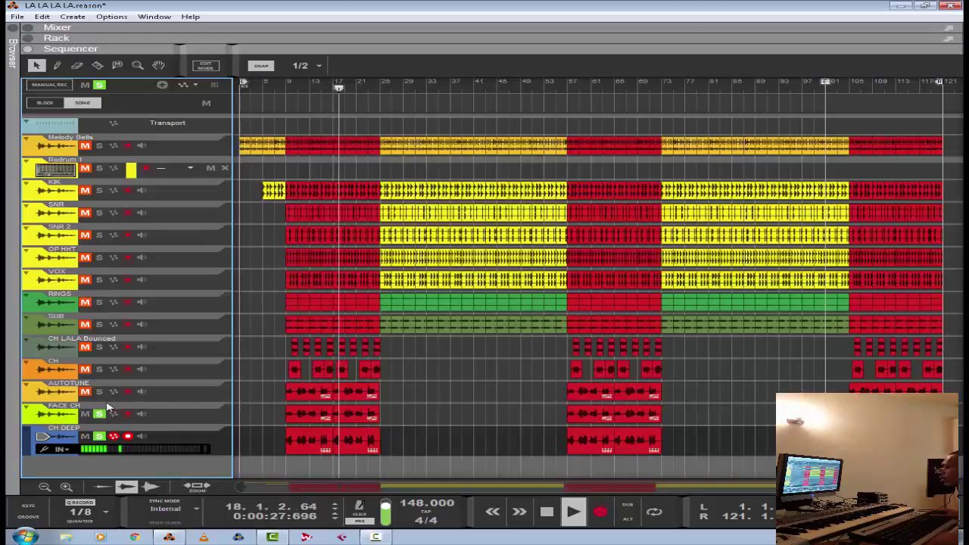
left_click(99, 393)
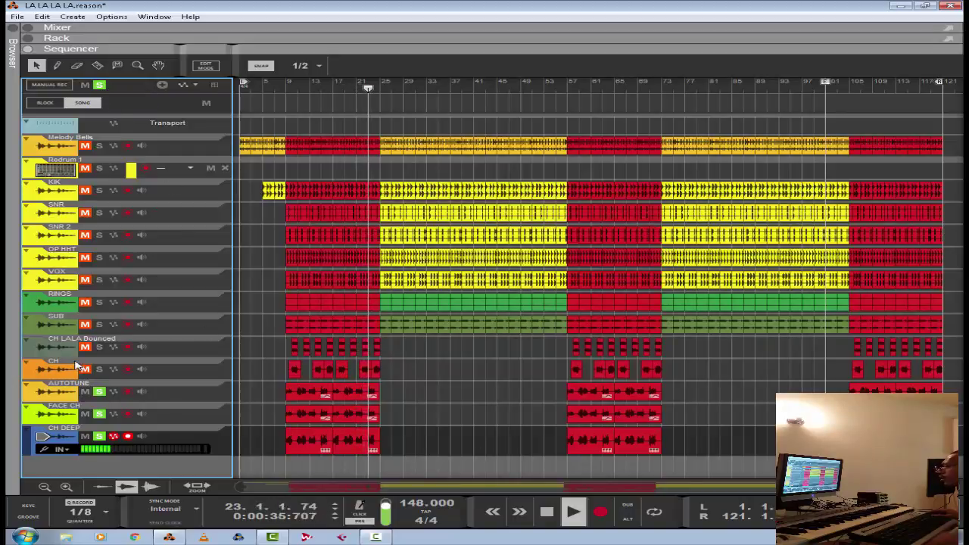
left_click(99, 369)
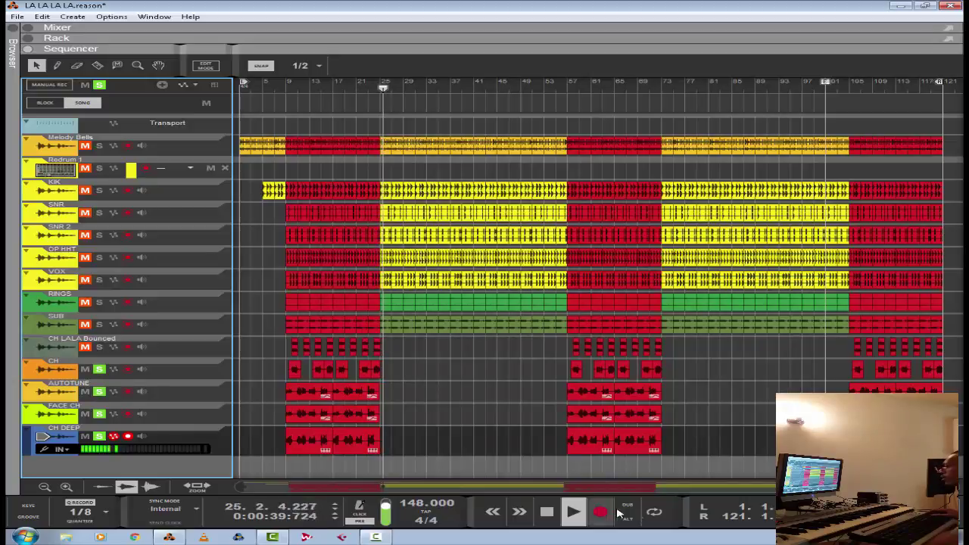
Stop playback at the song start and set the loop range from bar 9 to bar 25.
double_click(546, 512)
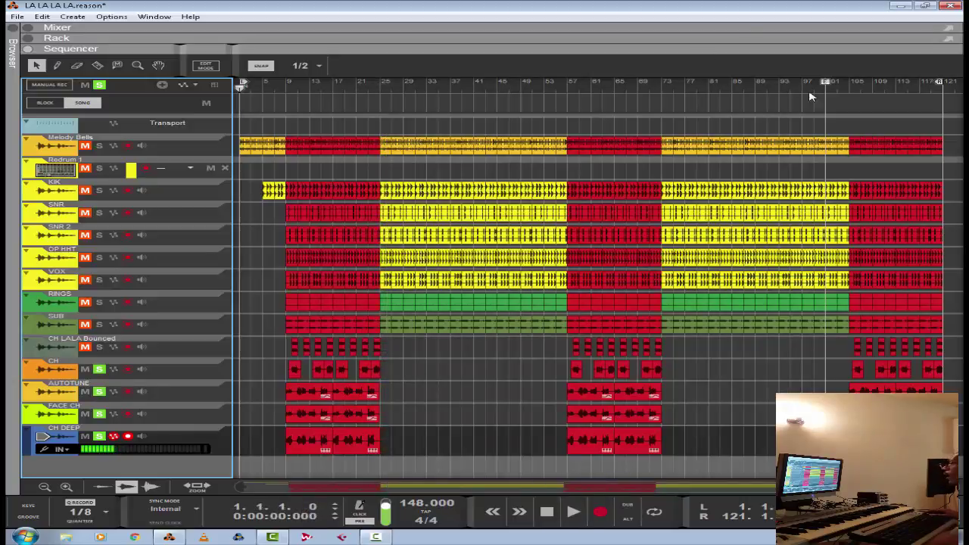
left_click_drag(939, 86, 378, 147)
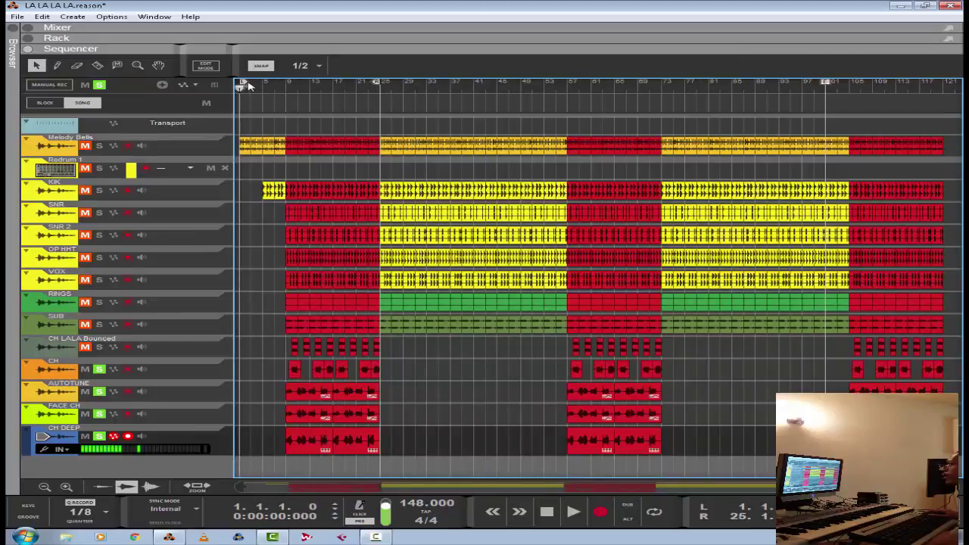
left_click_drag(242, 86, 288, 92)
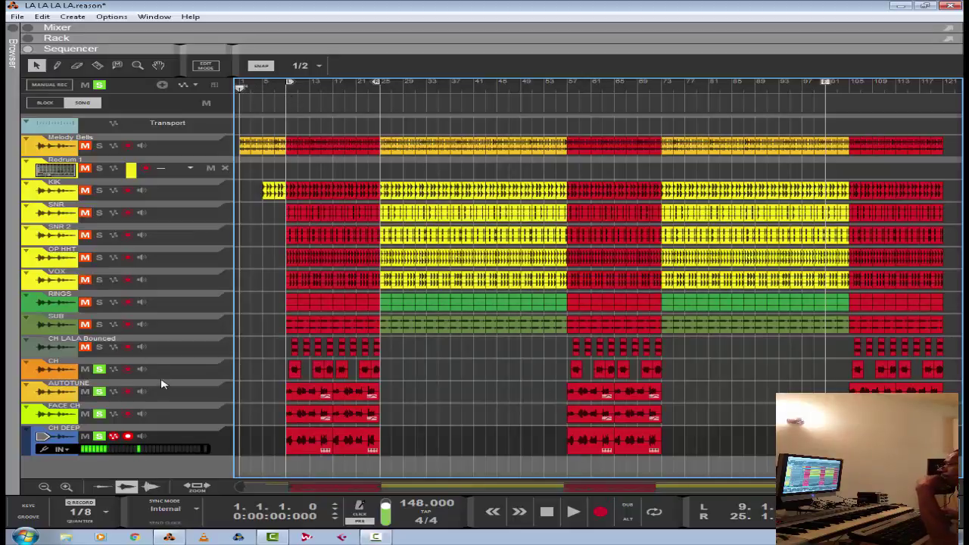
Solo only the CH LALA Bounced track, listen to it from bar 9, and stop back at the song start.
left_click(101, 348)
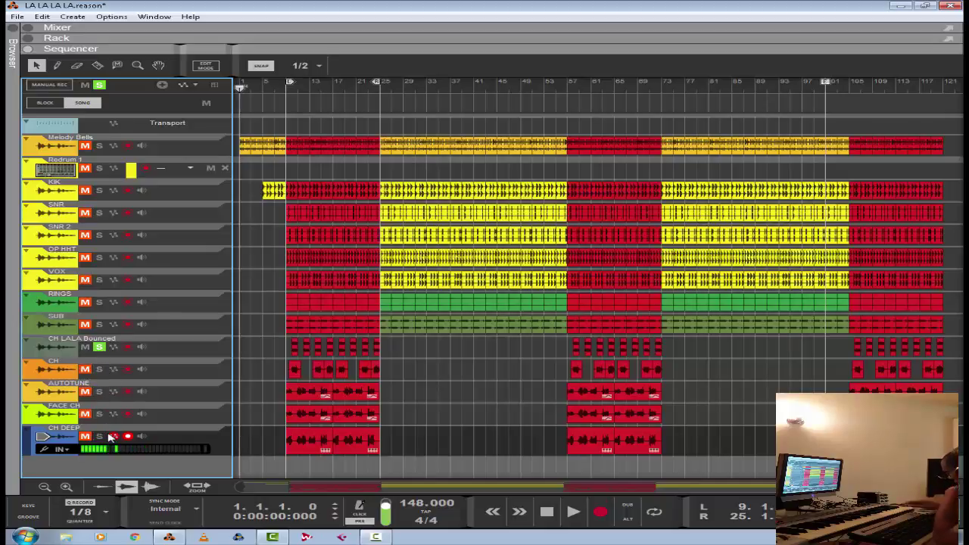
key("space")
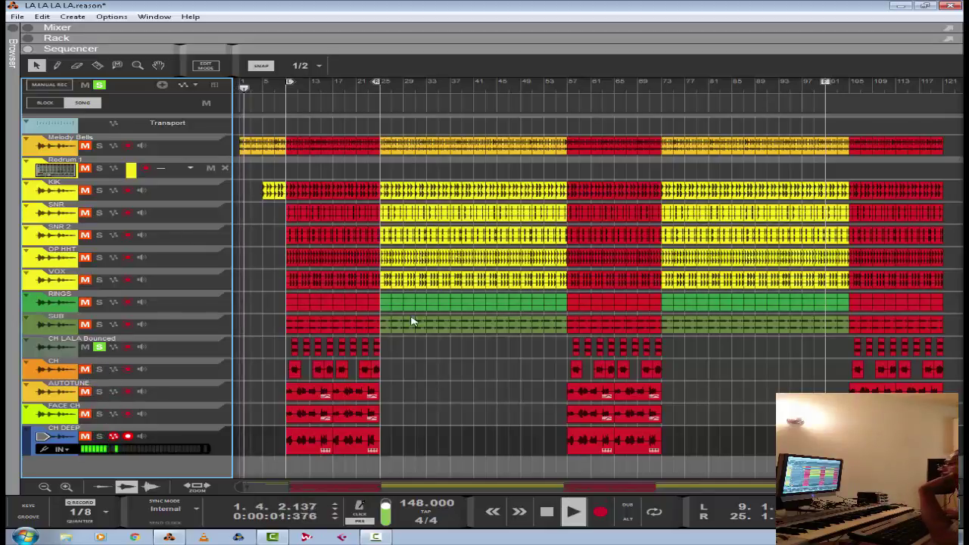
left_click(287, 91)
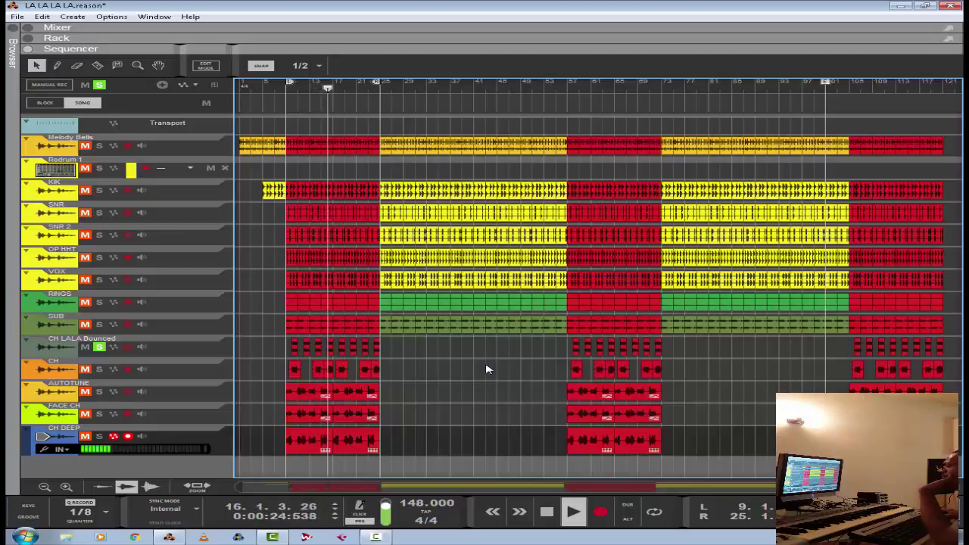
double_click(551, 513)
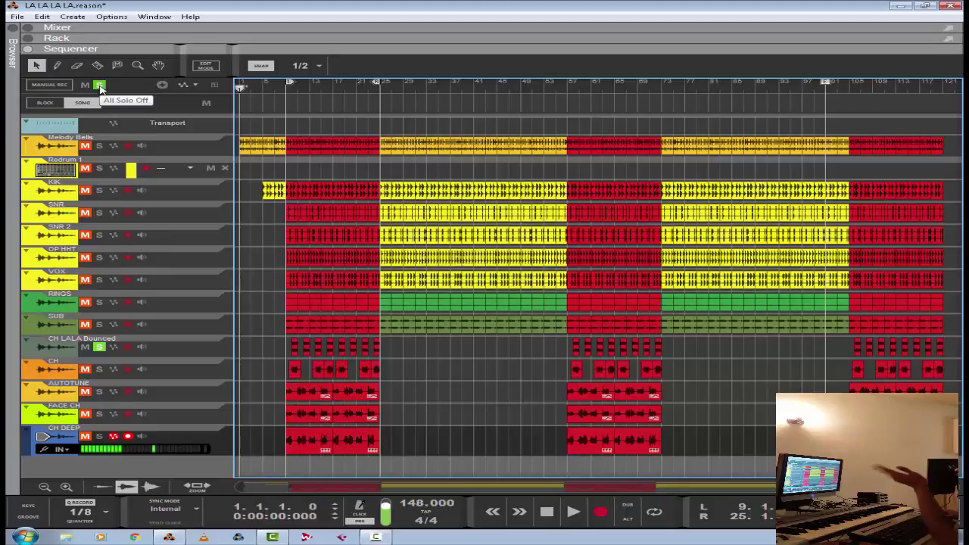
Clear all solos, play the full mix from the song start and look over the channel levels in the mixer.
left_click(100, 86)
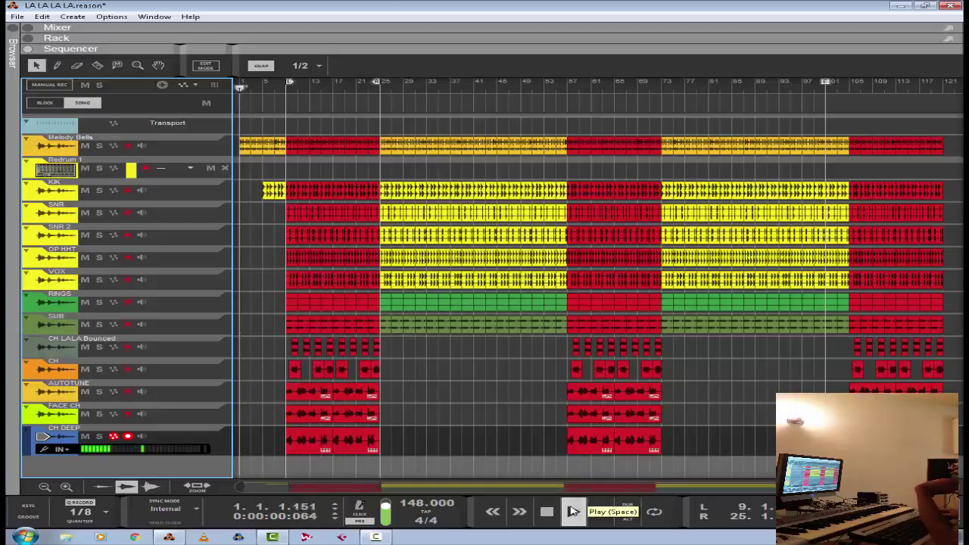
left_click(573, 512)
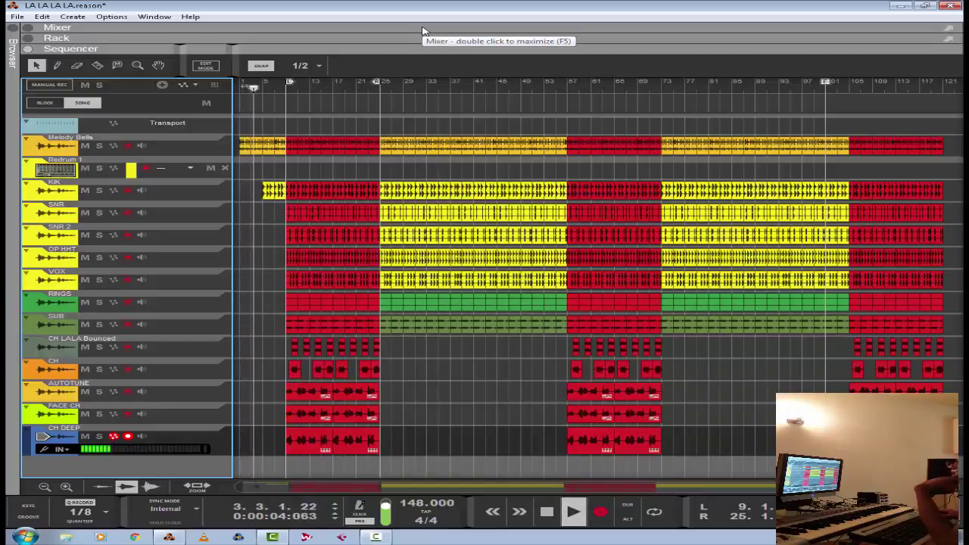
double_click(423, 31)
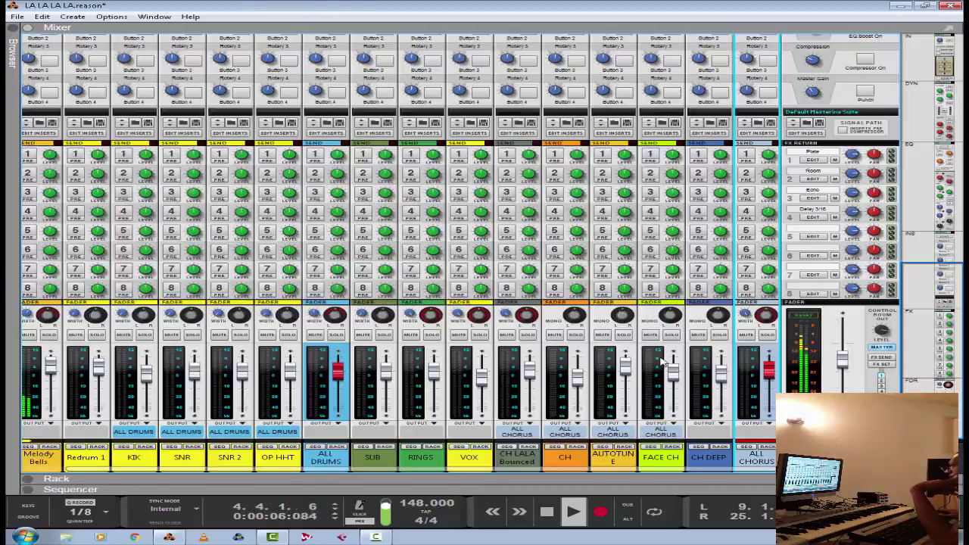
left_click_drag(885, 331, 886, 322)
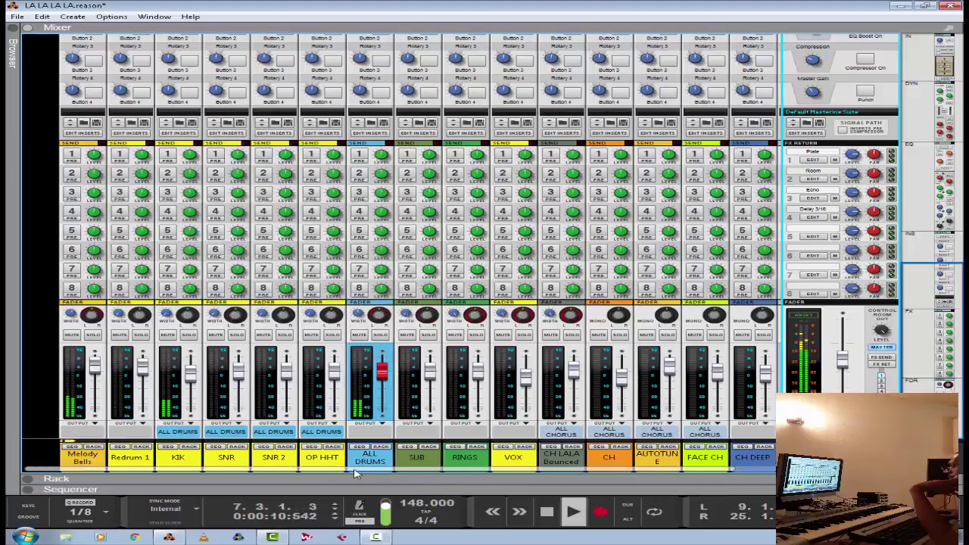
left_click_drag(414, 475, 359, 473)
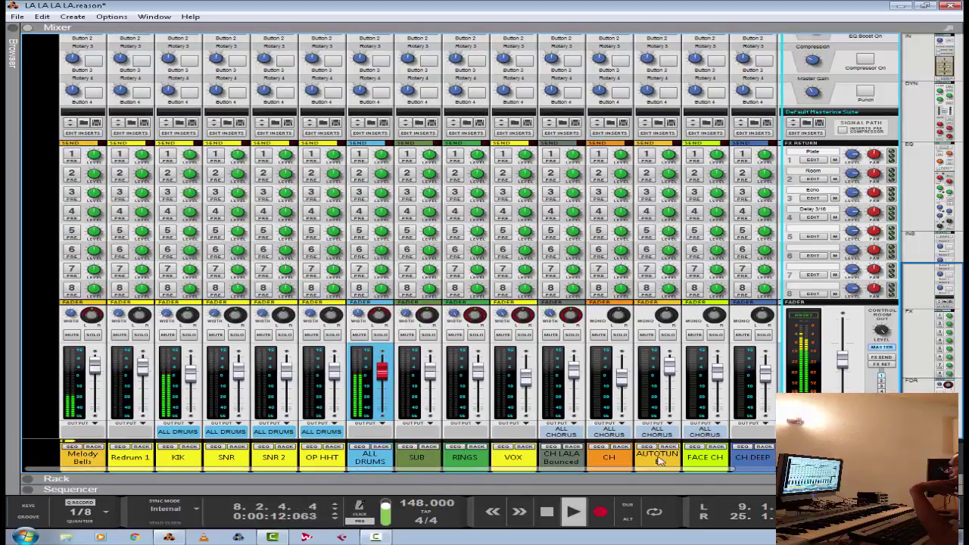
left_click_drag(659, 470, 716, 471)
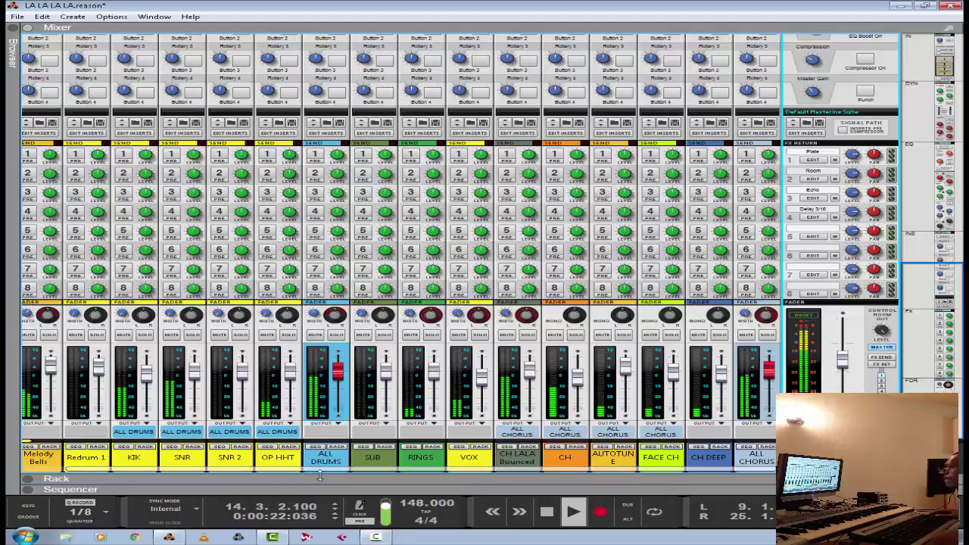
scroll(321, 469, "left", 1)
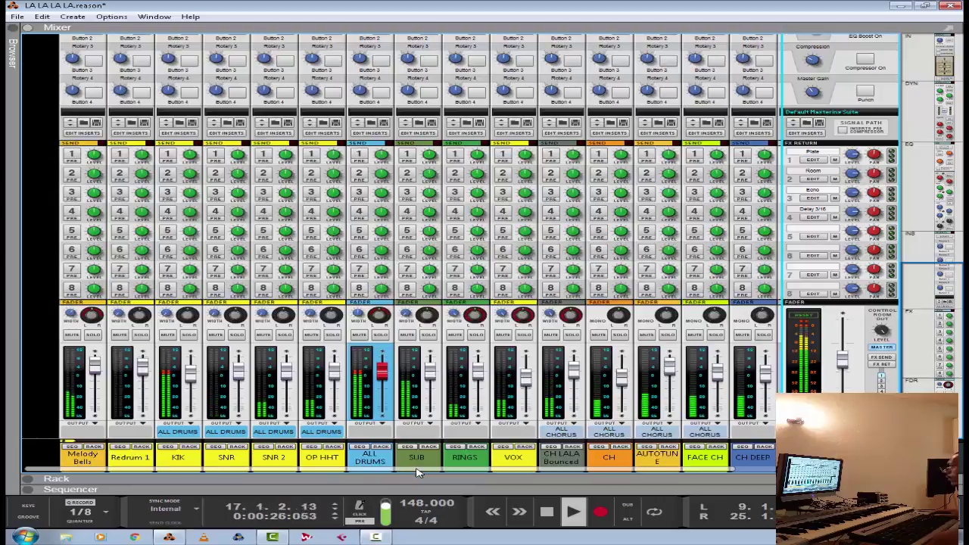
scroll(420, 473, "right", 1)
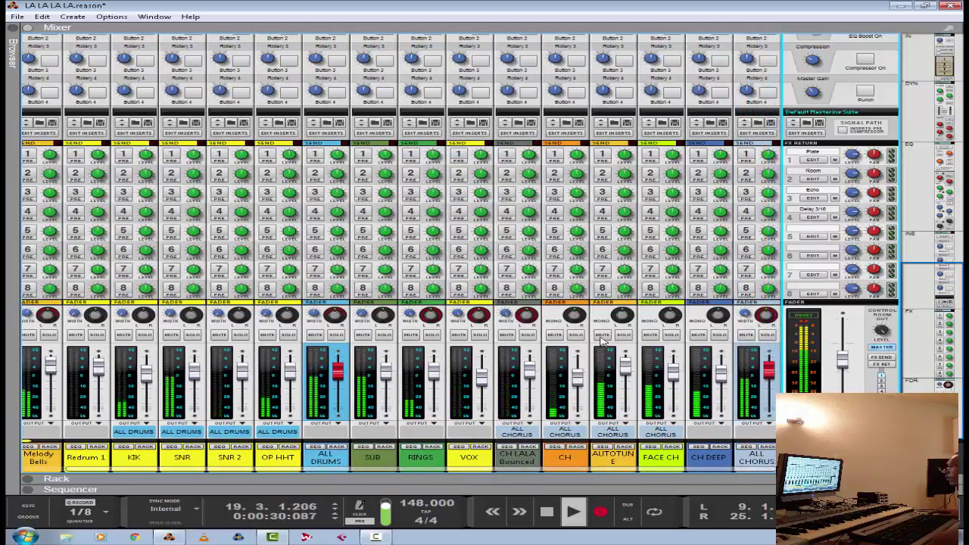
Briefly solo the CH and CH LALA Bounced channels during playback, and clear both solos again.
left_click(575, 336)
left_click(529, 336)
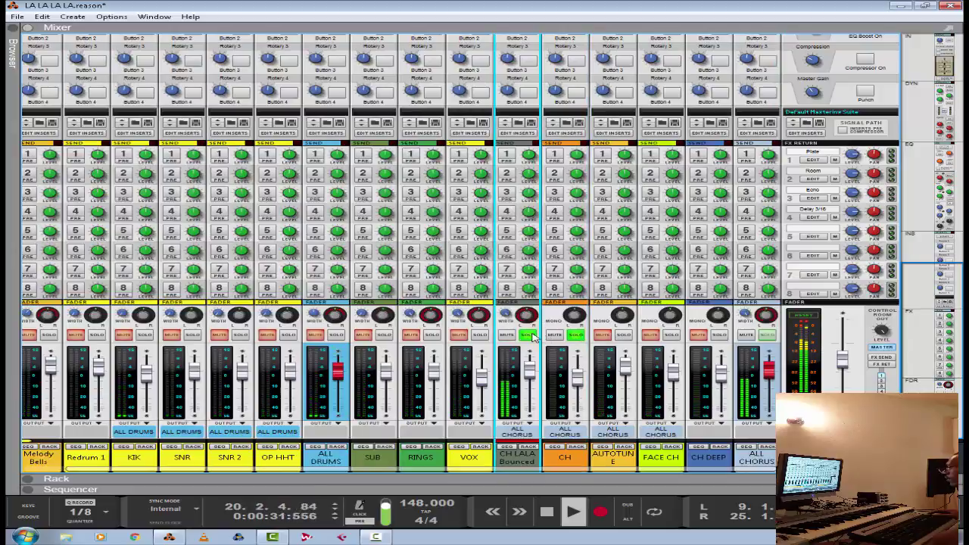
left_click(578, 336)
left_click(529, 336)
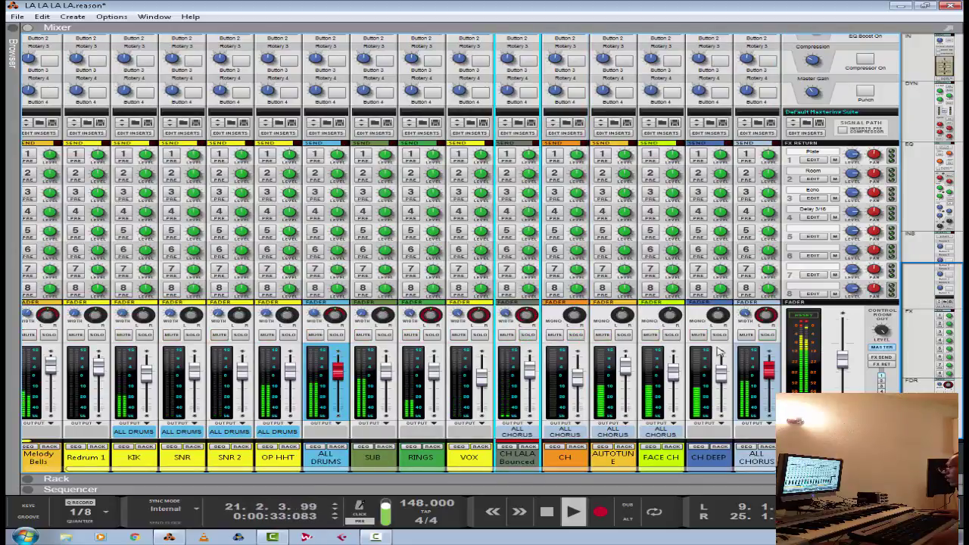
Raise the CH channel fader to about -0.72 dB, return to the sequencer and stop playback at the song start.
left_click(578, 383)
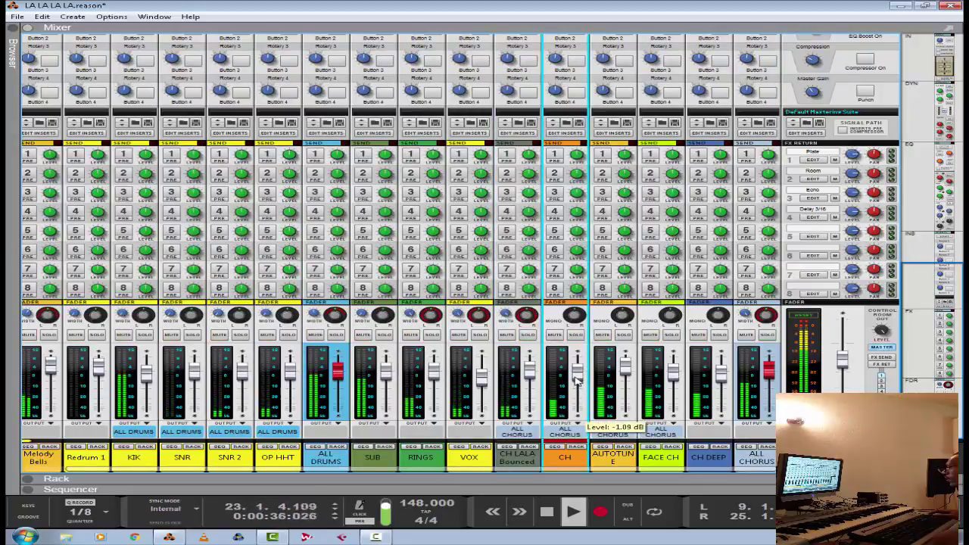
left_click_drag(575, 381, 575, 378)
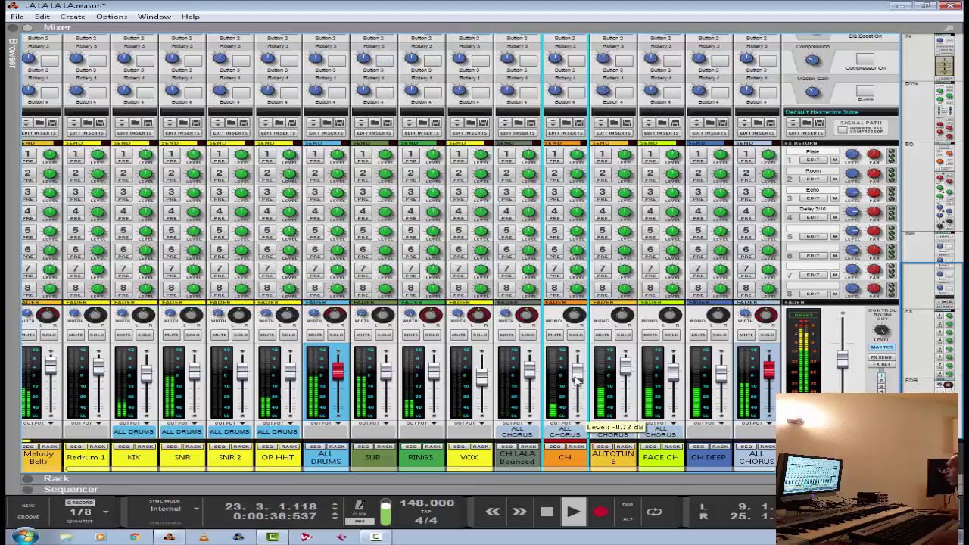
left_click(535, 488)
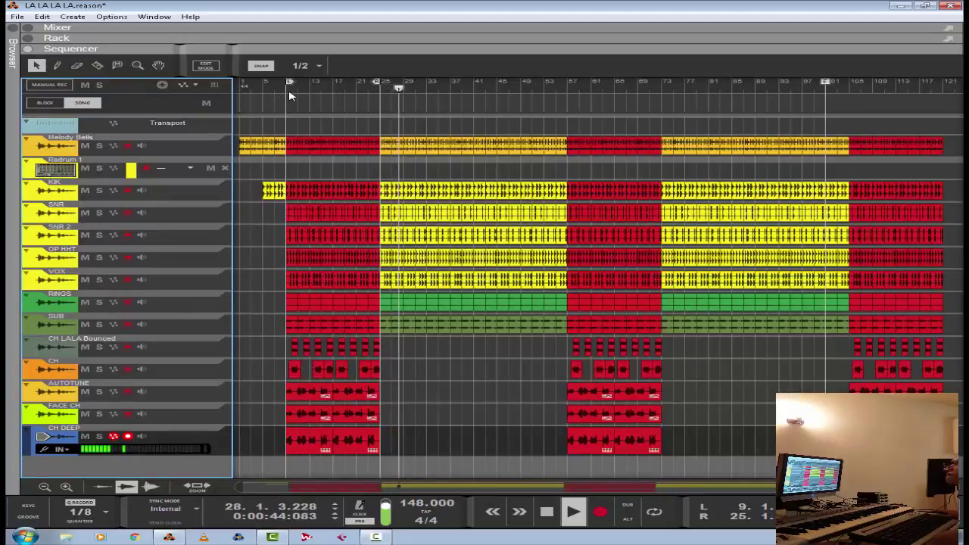
double_click(550, 512)
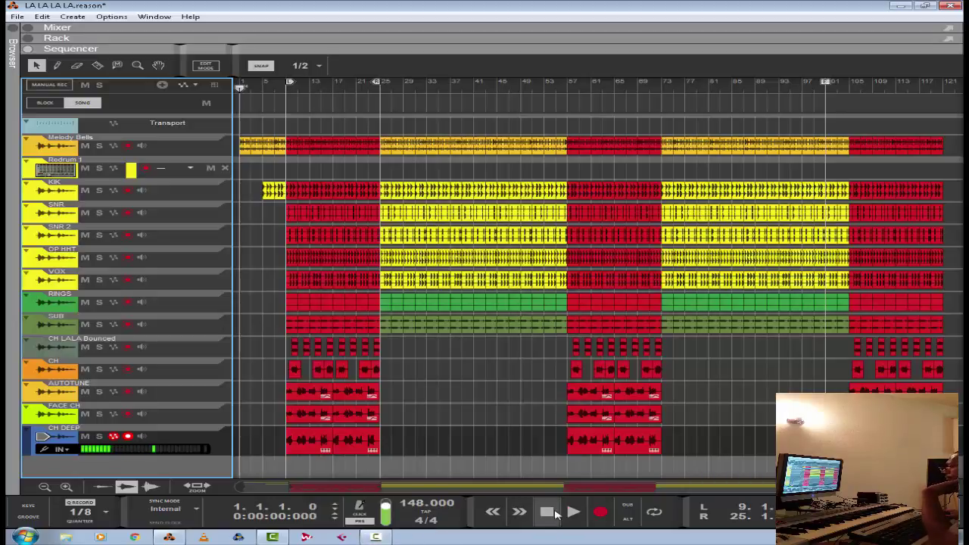
Open the GANGSTA AUDIO song from the FACE QP MIXTAPE folder.
left_click(17, 16)
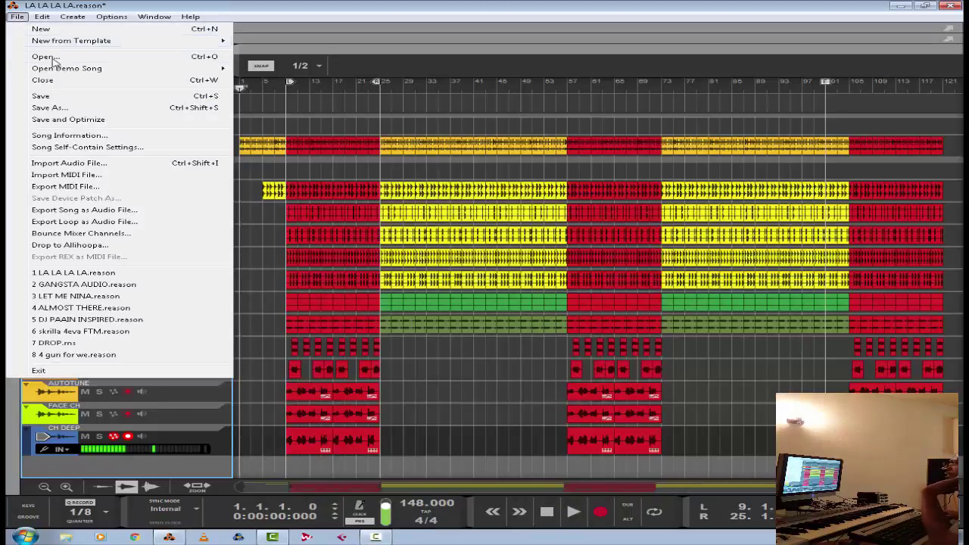
left_click(53, 60)
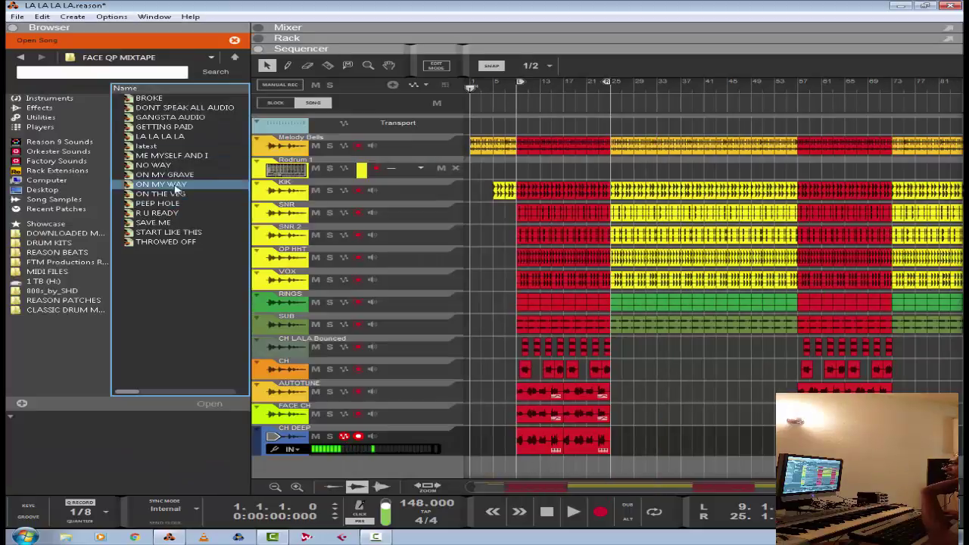
left_click(178, 119)
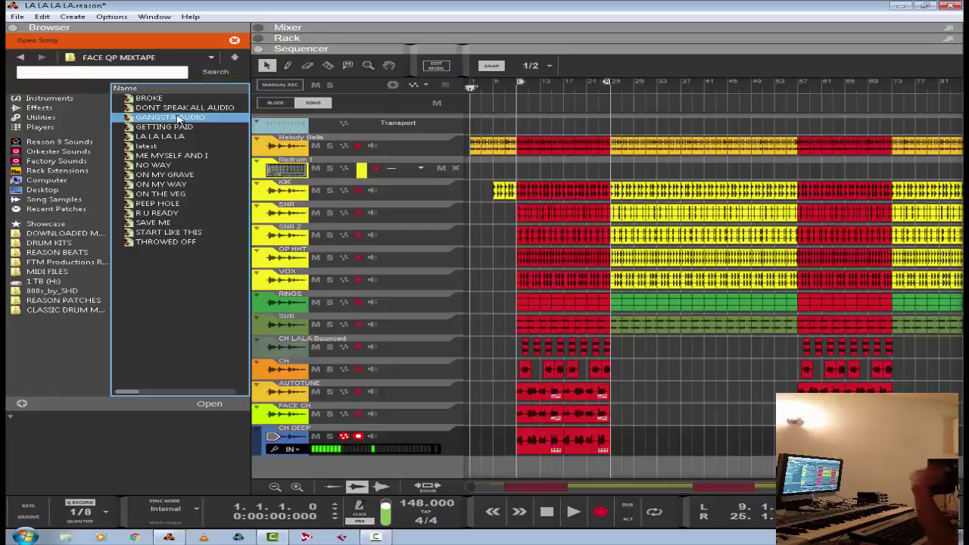
key("Return")
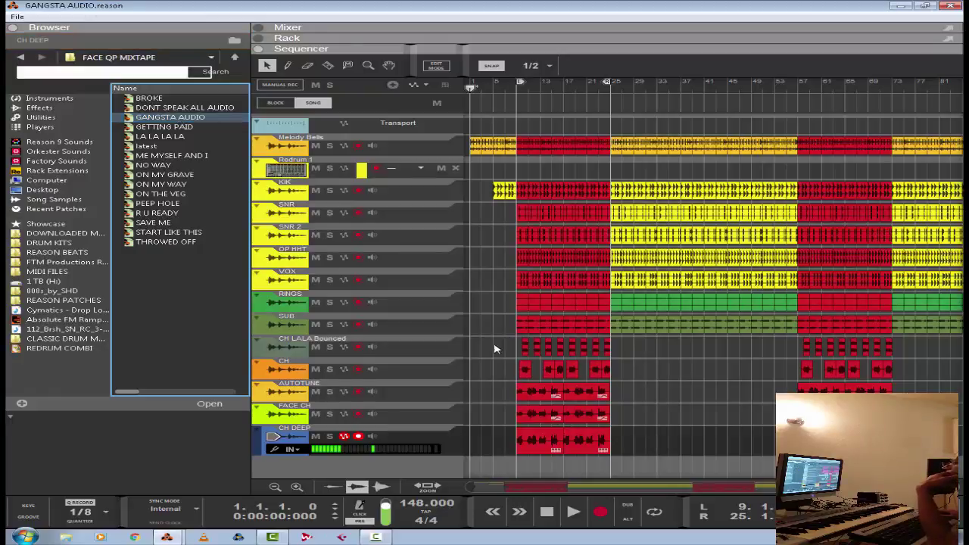
Close the LA LA LA LA song without saving its changes and collapse the browser in GANGSTA AUDIO.
mouse_move(167, 536)
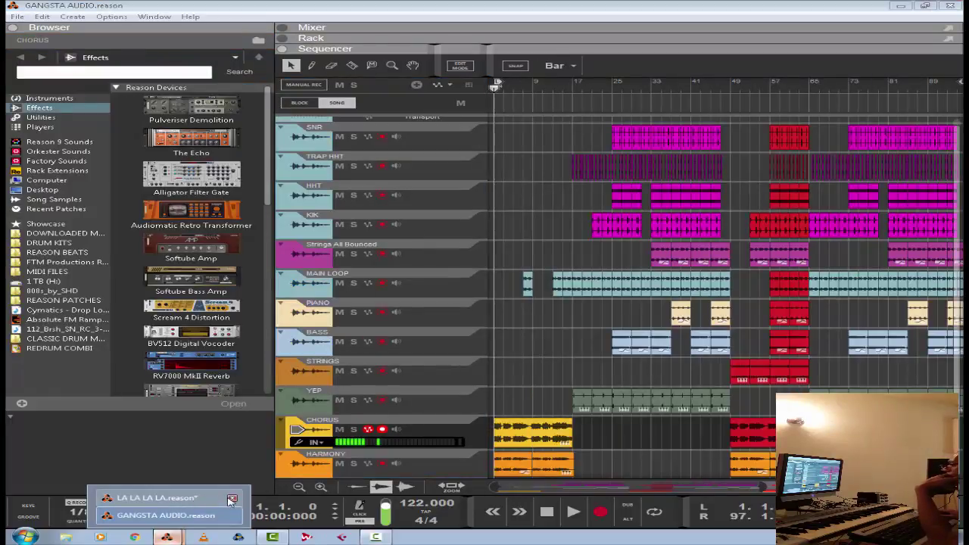
left_click(233, 498)
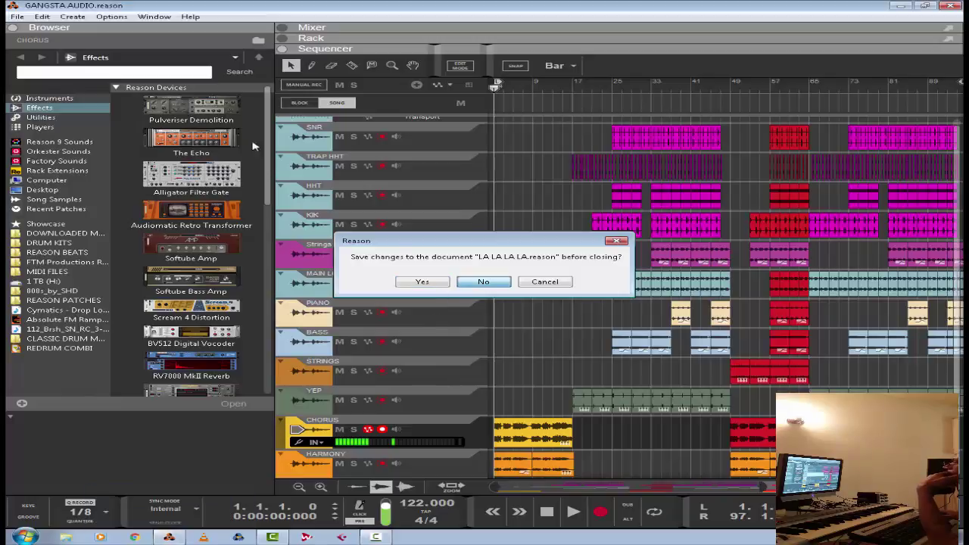
key("Return")
left_click(153, 32)
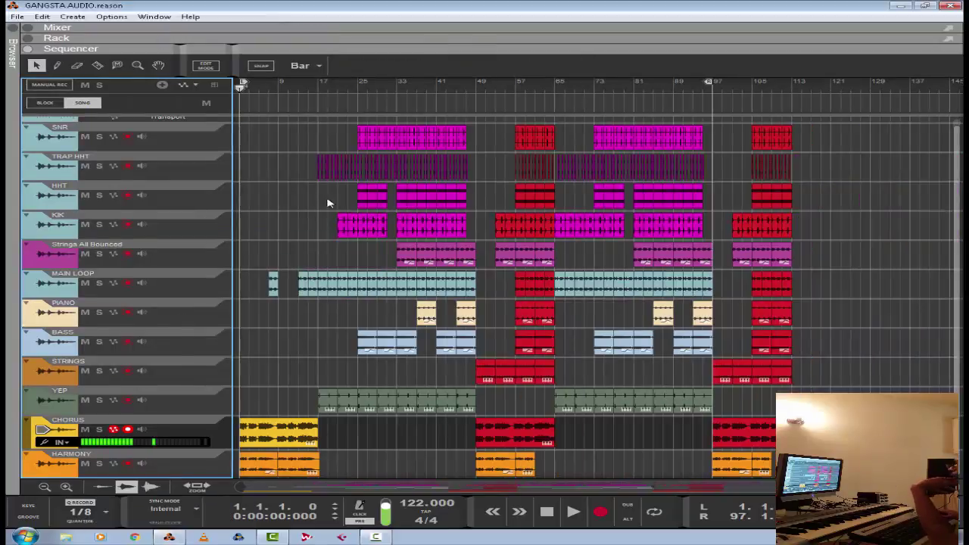
Disarm recording on the CHORUS track, solo it and play it from the song start.
left_click(128, 432)
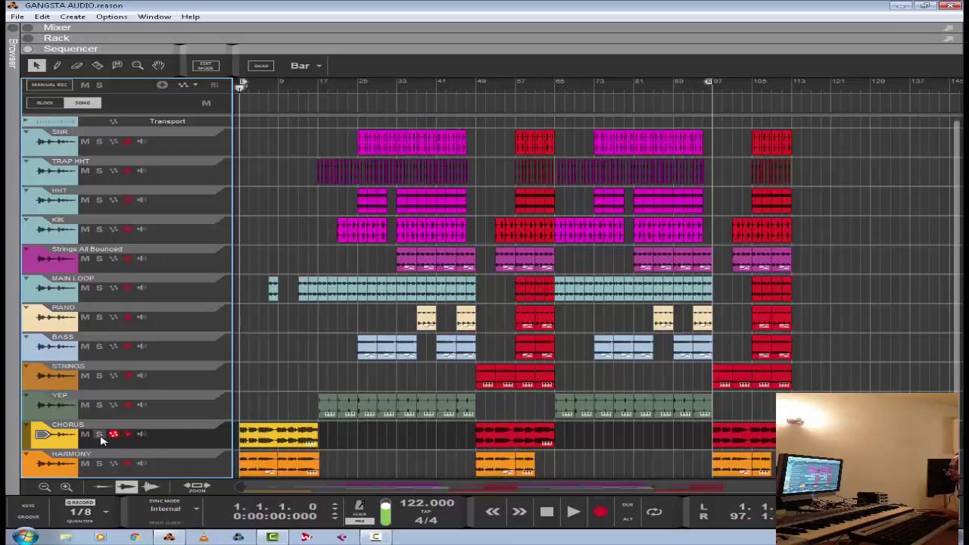
left_click(99, 434)
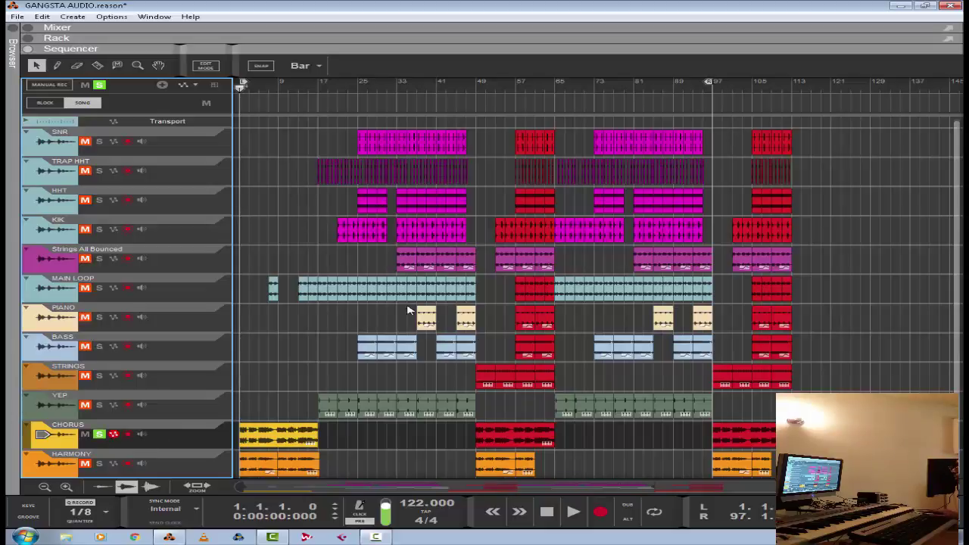
left_click(573, 511)
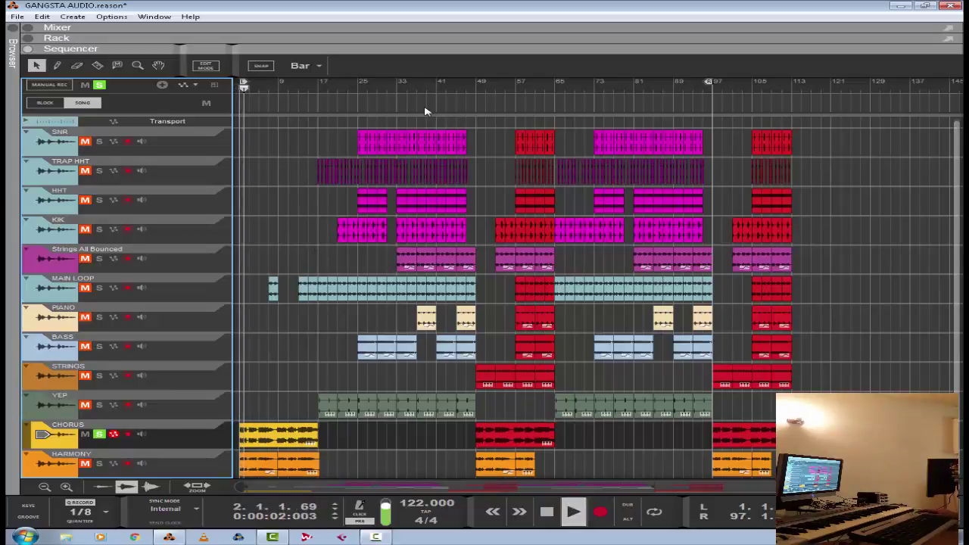
Adjust the ALL CHORUS fader and lower the CHORUS fader slightly in the mixer during playback, and return to the sequencer.
left_click(536, 32)
left_click(773, 380)
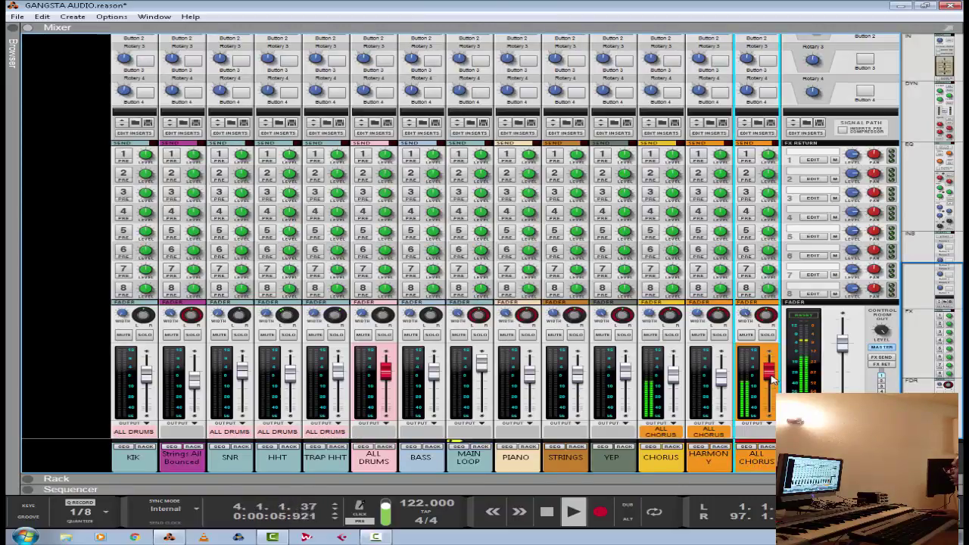
left_click(676, 381)
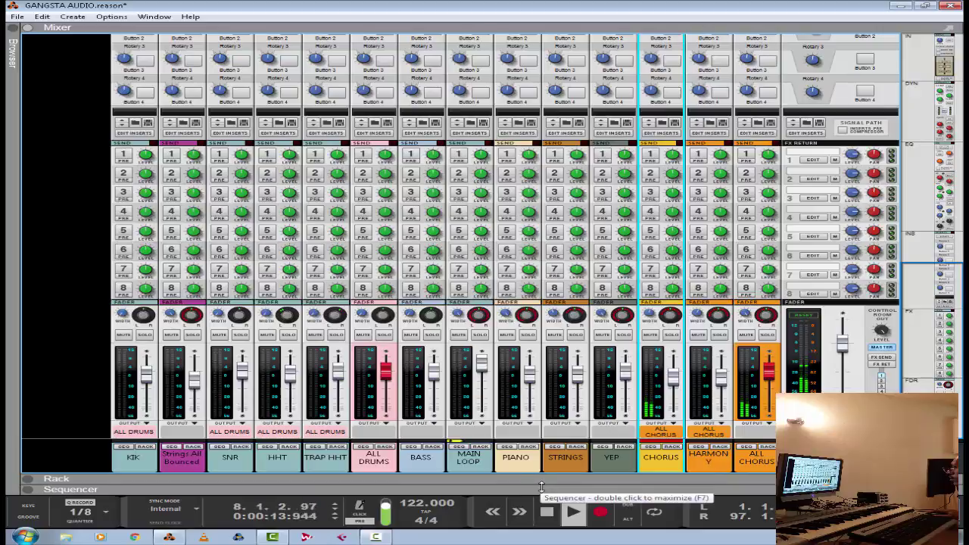
key("F7")
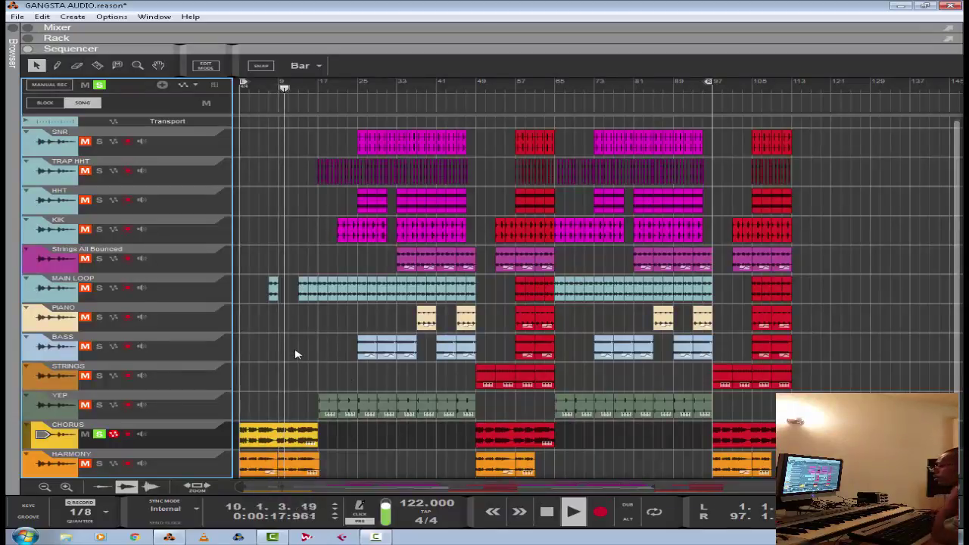
Replay CHORUS and HARMONY soloed together, raise the HARMONY fader to about -2.14 dB, and stop at the song start.
double_click(547, 514)
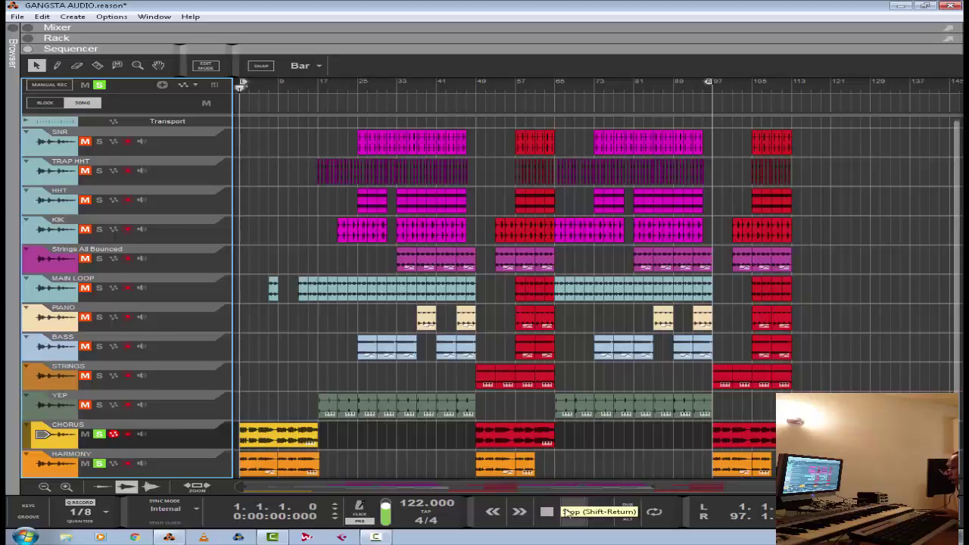
left_click(573, 512)
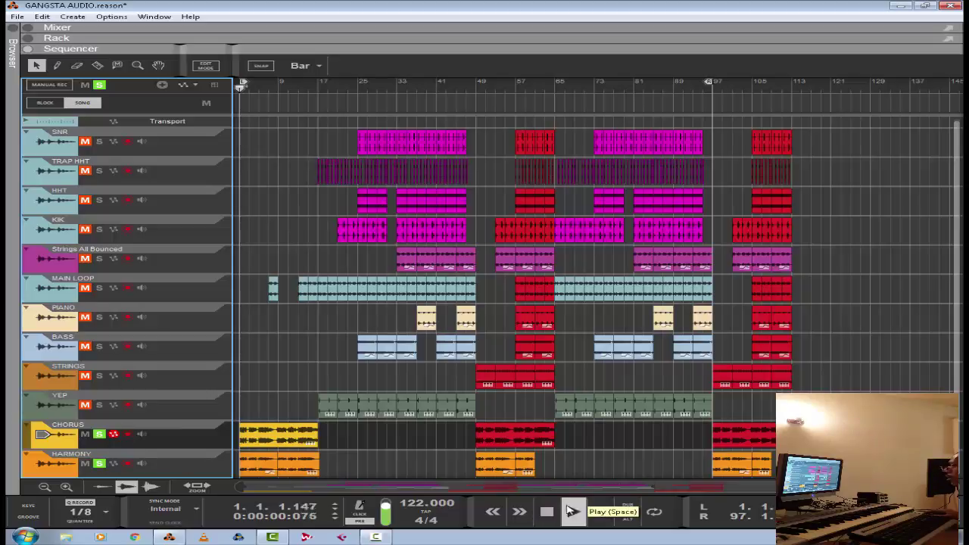
left_click(400, 30)
left_click(722, 384)
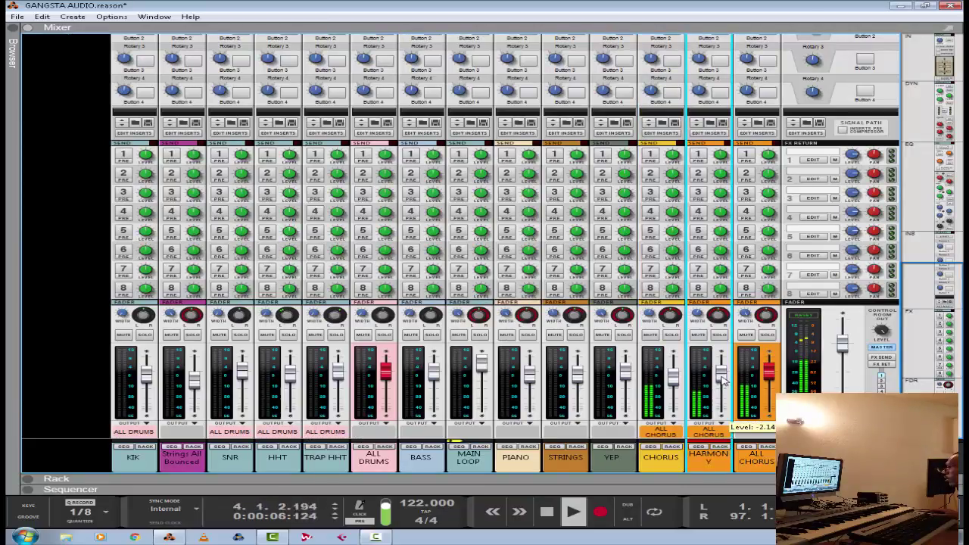
double_click(546, 513)
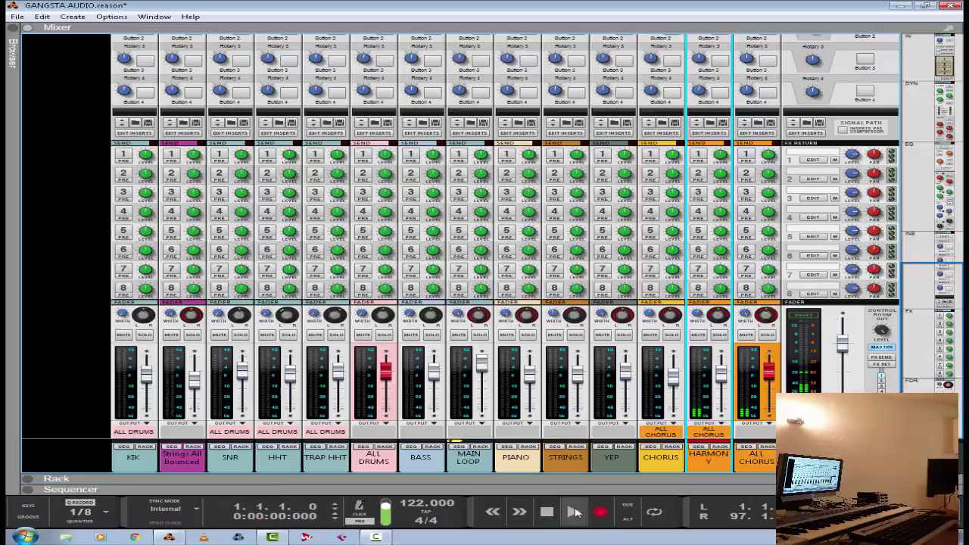
Lower the HARMONY fader slightly while replaying the soloed vocals, return to the sequencer and stop at the song start.
left_click(576, 512)
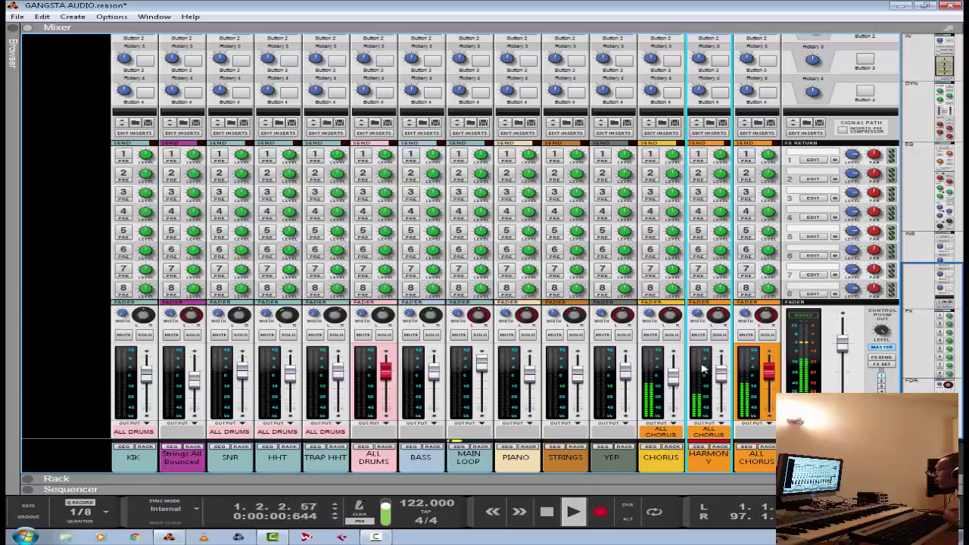
mouse_move(724, 382)
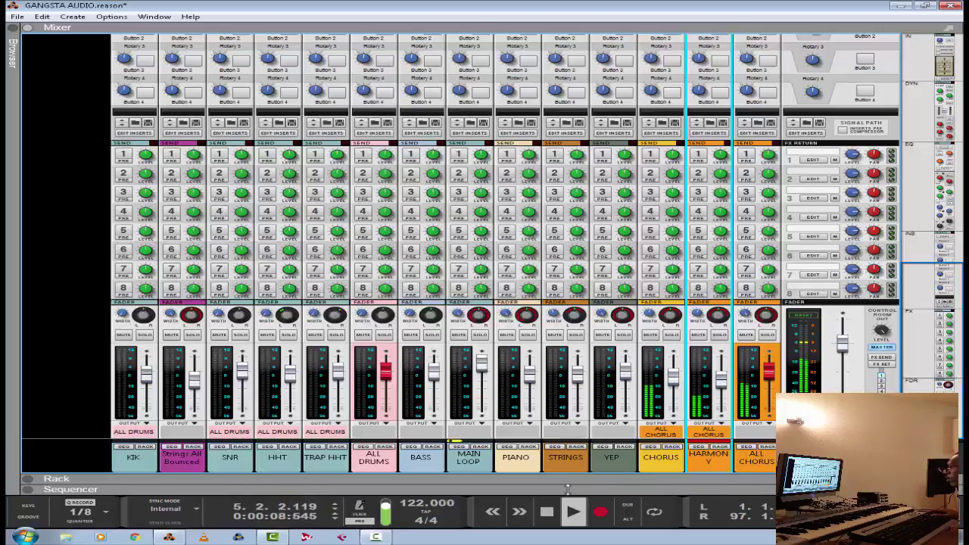
key("F7")
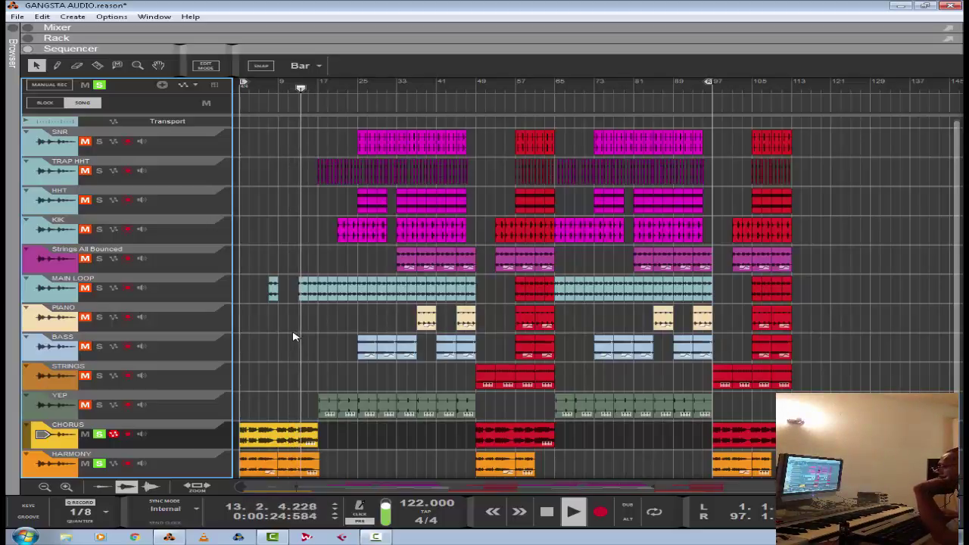
double_click(546, 512)
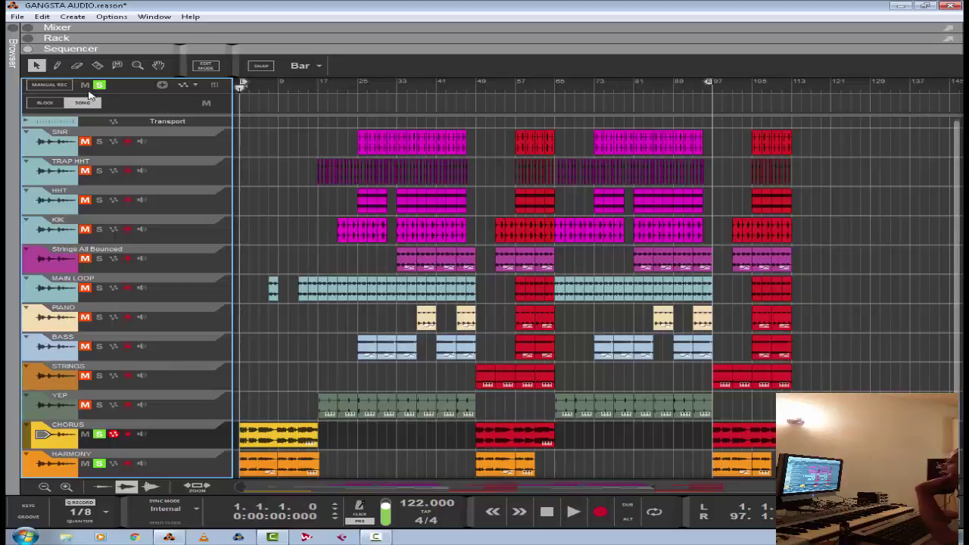
Clear all track solos and play the full song from the start.
left_click(99, 84)
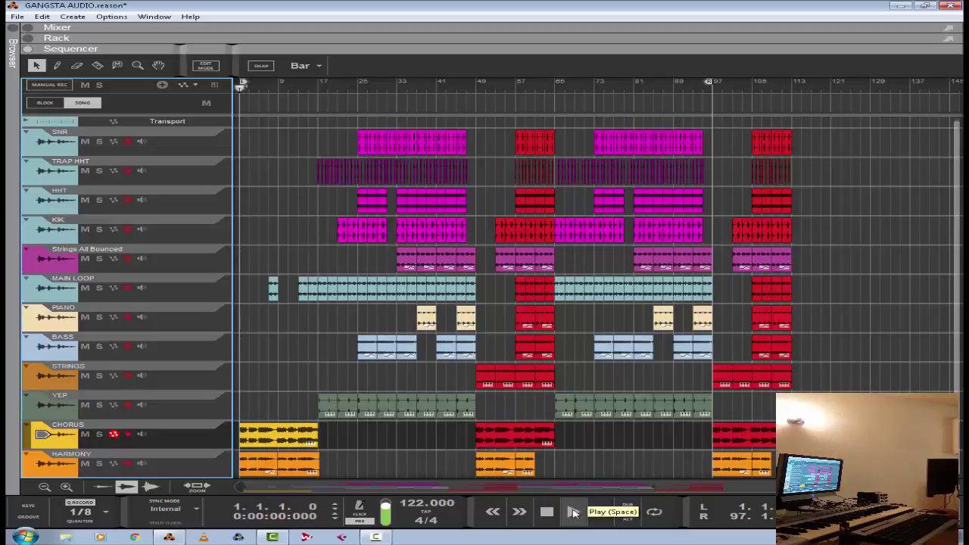
left_click(574, 512)
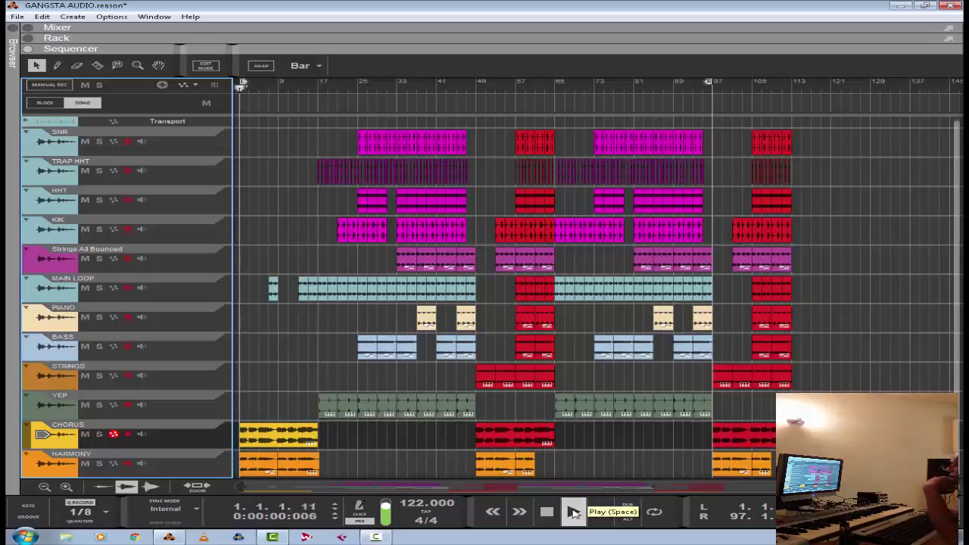
Set the MAIN LOOP channel's high-pass filter to about 132.6 Hz in its Spectrum EQ during playback, and return to the sequencer.
left_click(336, 29)
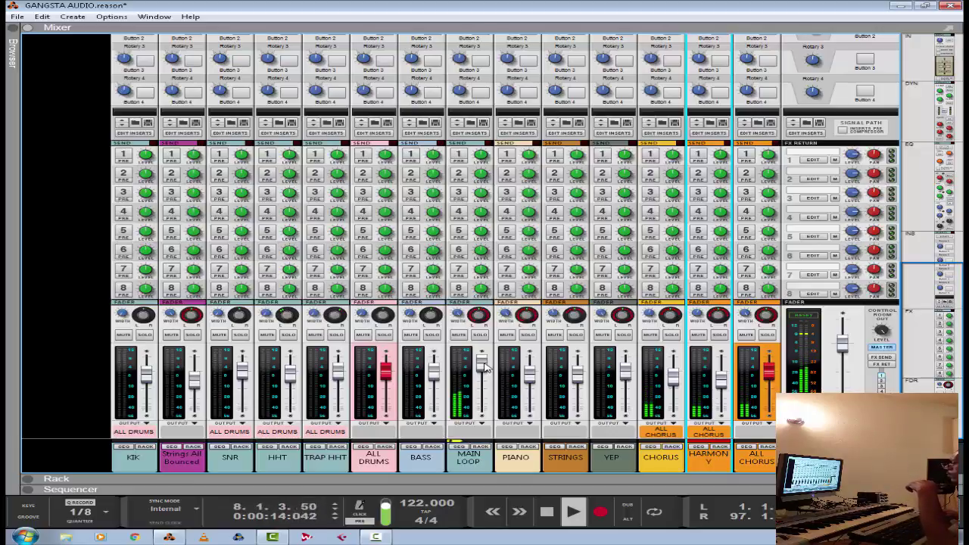
mouse_move(485, 365)
scroll(488, 312, "up", 10)
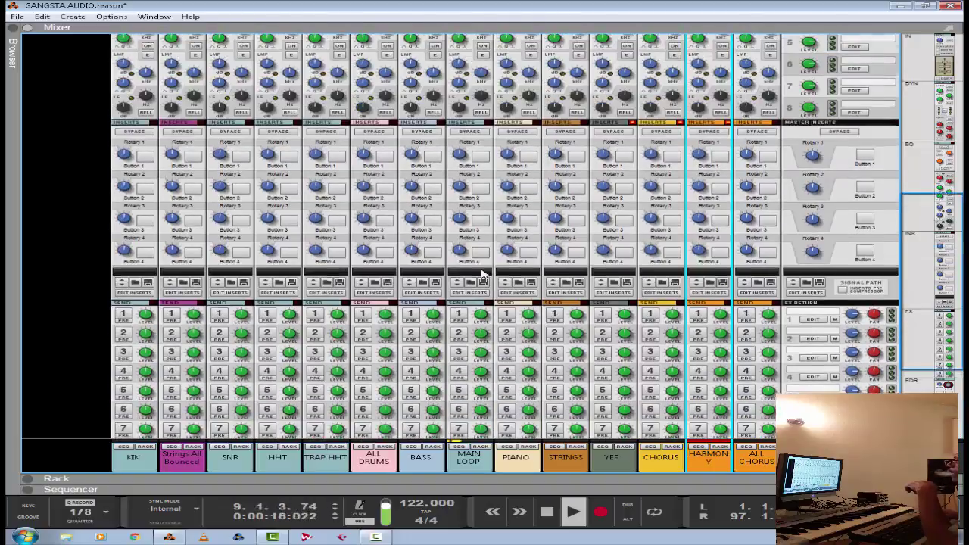
scroll(504, 204, "up", 3)
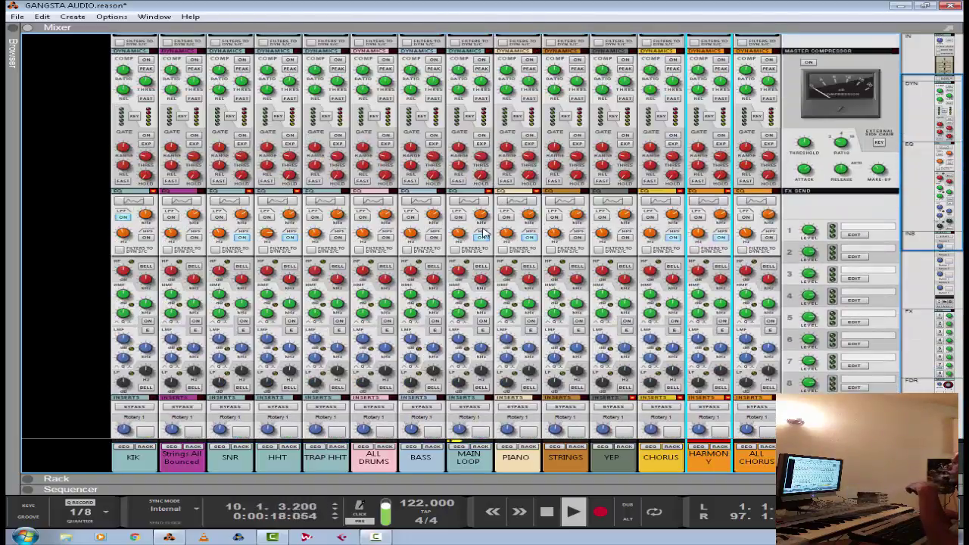
left_click(477, 200)
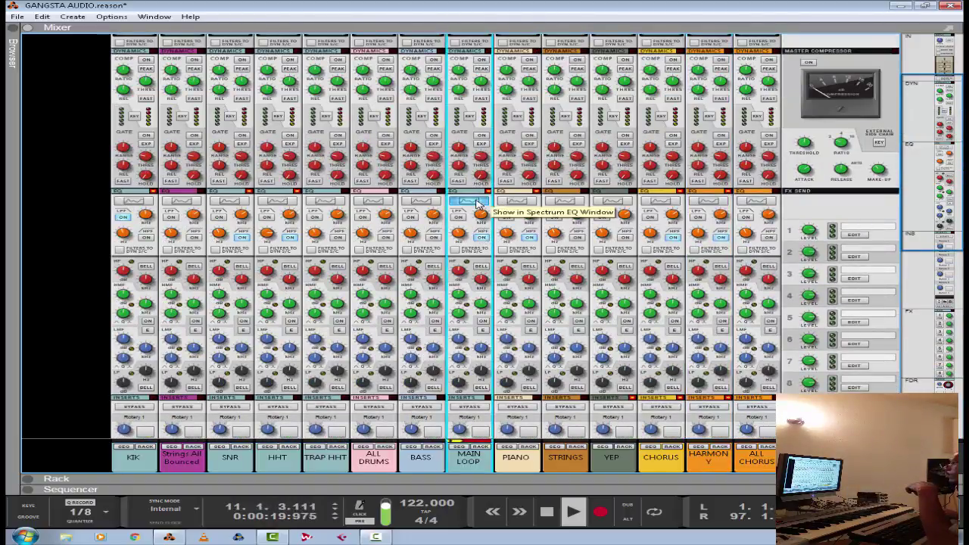
left_click_drag(277, 346, 261, 346)
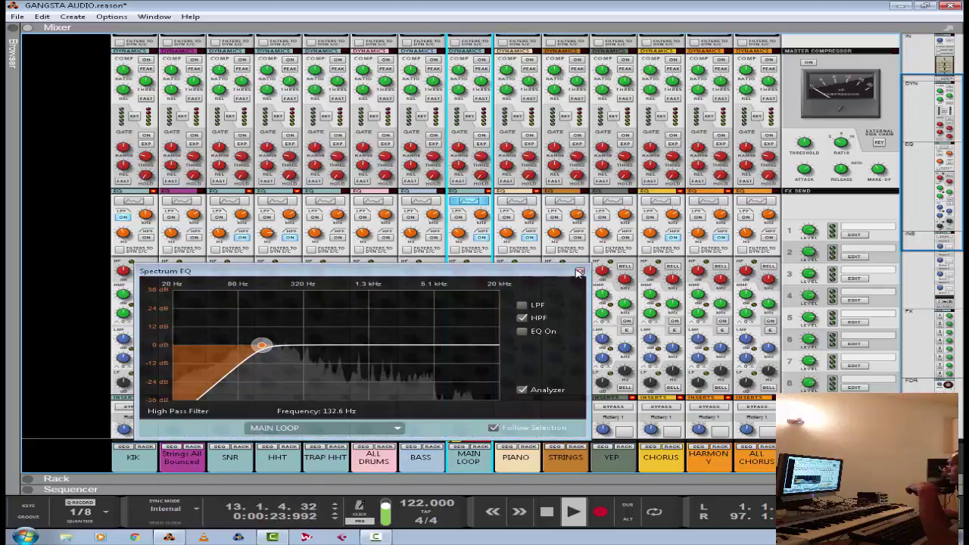
left_click(579, 271)
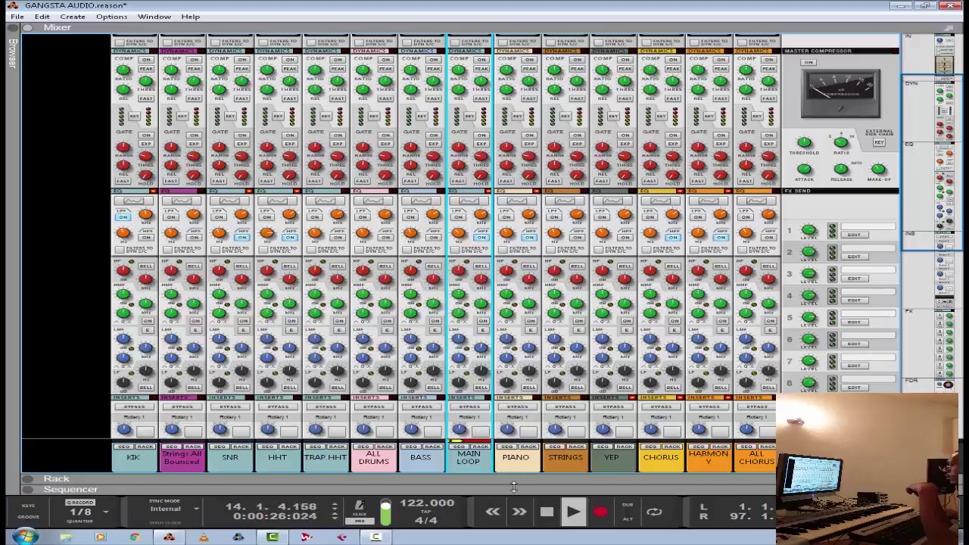
left_click_drag(513, 487, 513, 53)
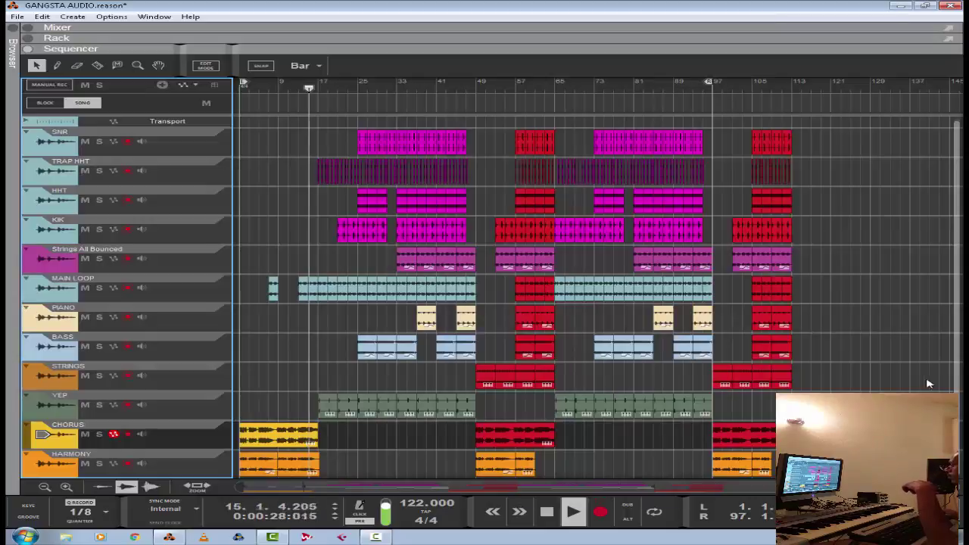
Adjust the KIK fader and lower the BASS fader to about -1.84 dB in the mixer during playback, and return to the sequencer.
double_click(395, 27)
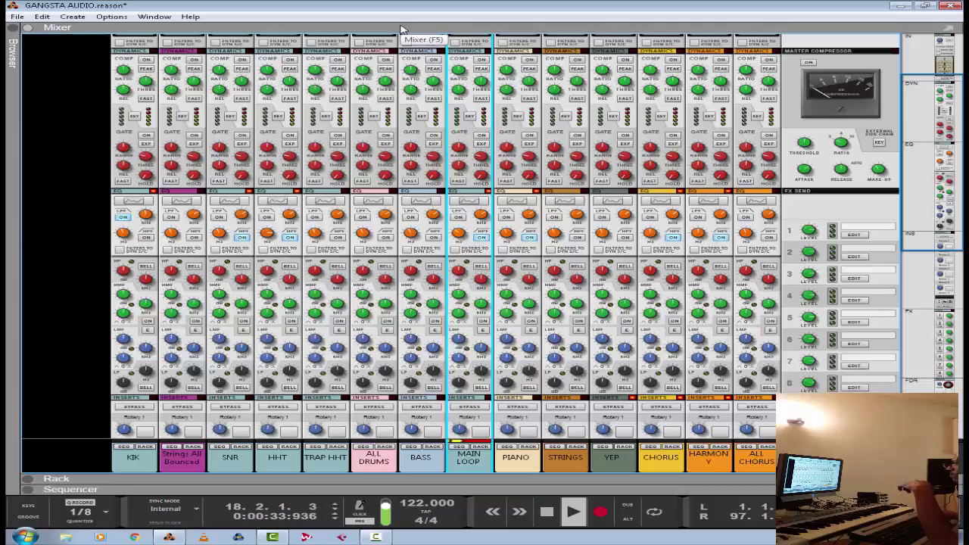
scroll(798, 337, "down", 10)
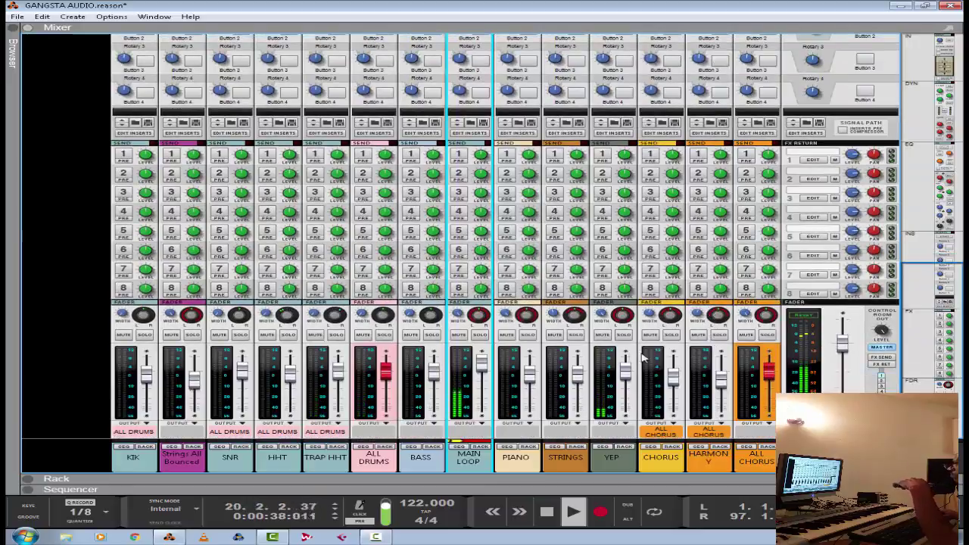
left_click(788, 355)
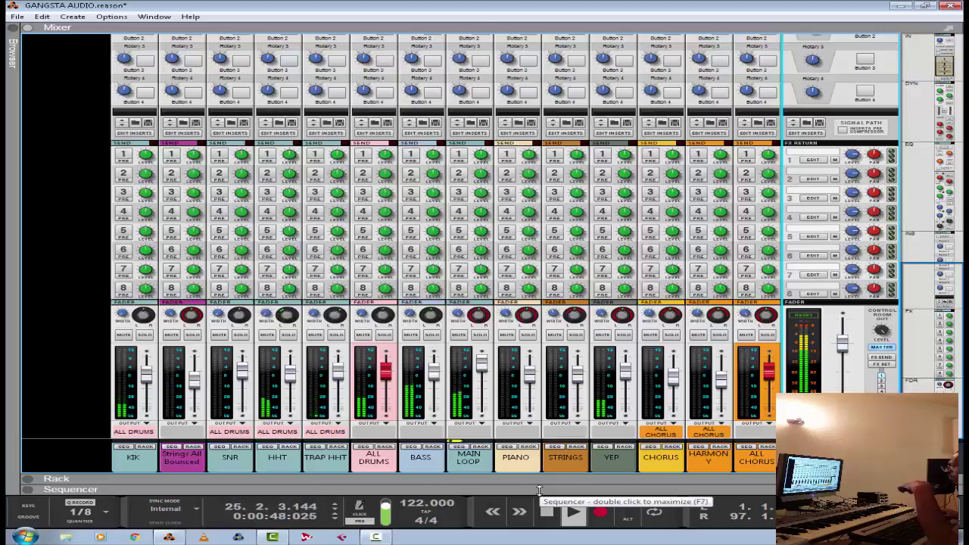
left_click(146, 378)
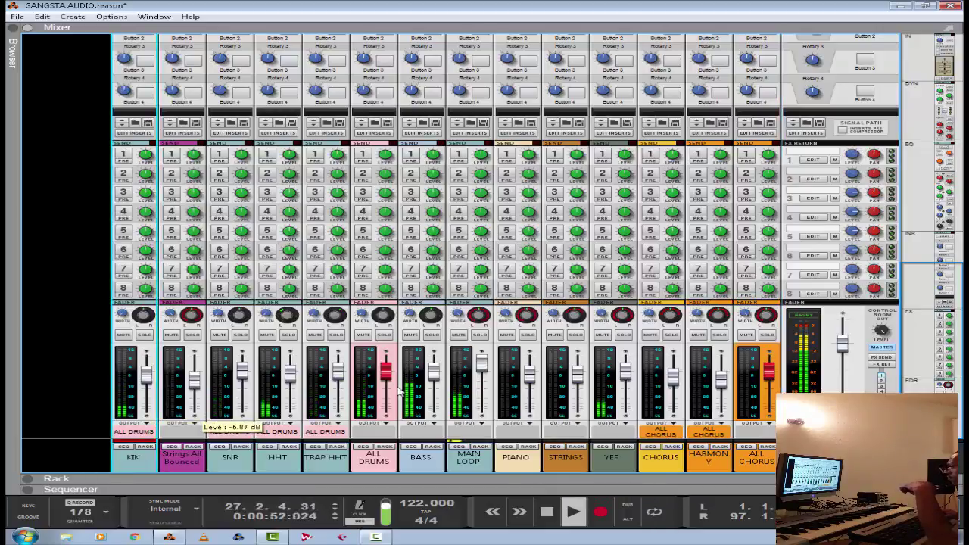
left_click(433, 378)
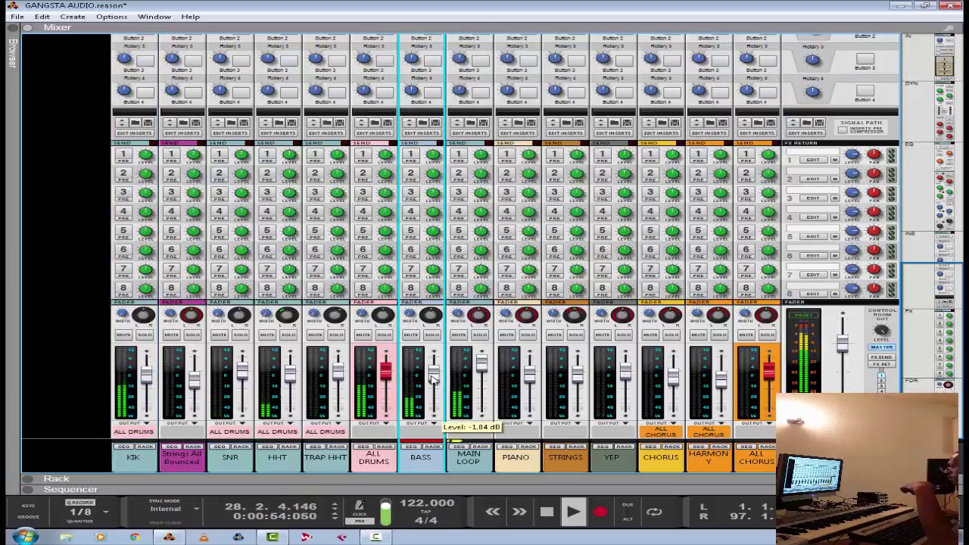
key("F7")
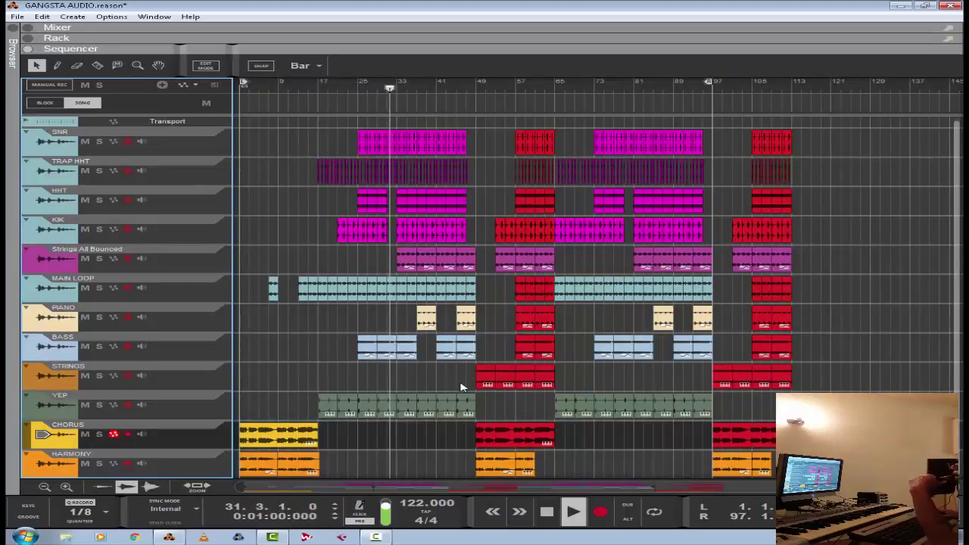
Set the Strings All Bounced fader to about -4.23 dB, PIANO to -1.09 dB and STRINGS to -2.22 dB during playback, and return to the sequencer.
double_click(359, 28)
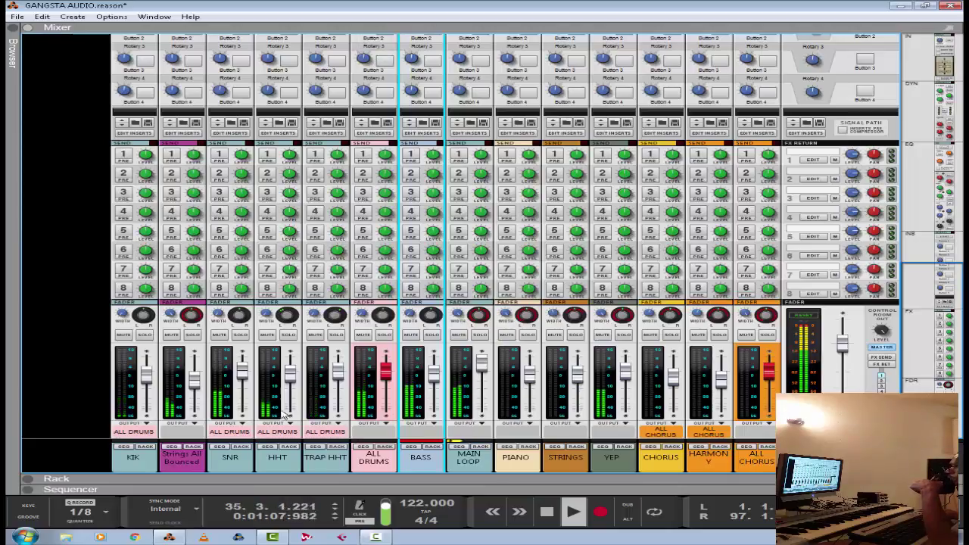
left_click(195, 383)
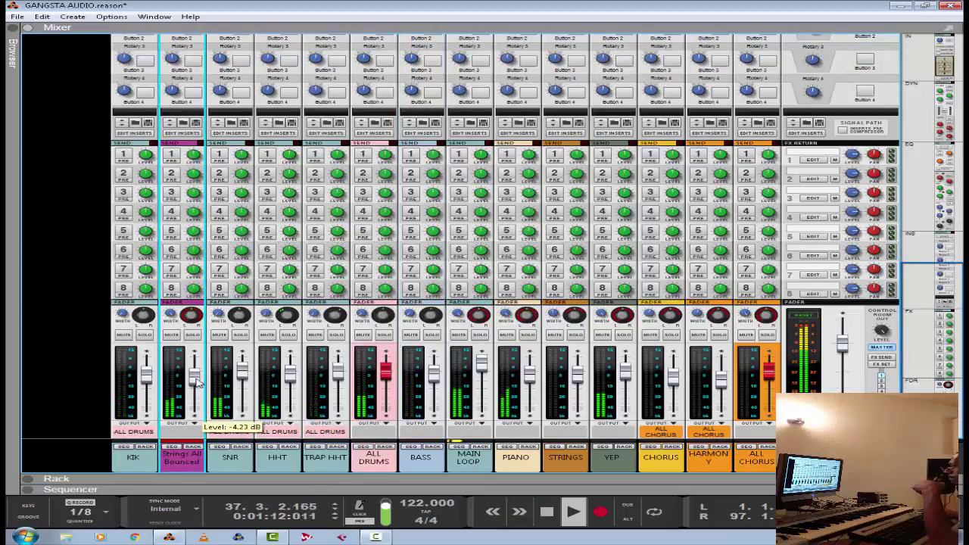
left_click(528, 372)
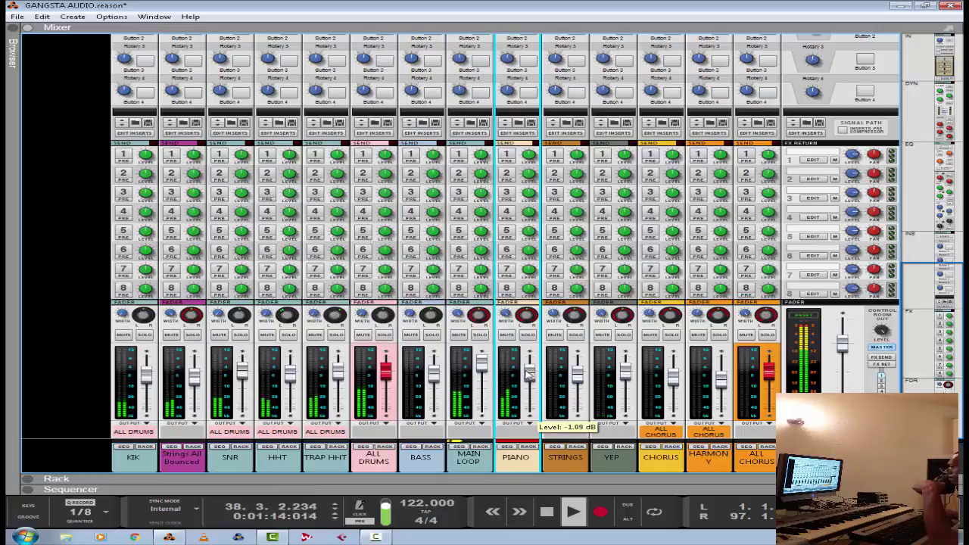
left_click(577, 380)
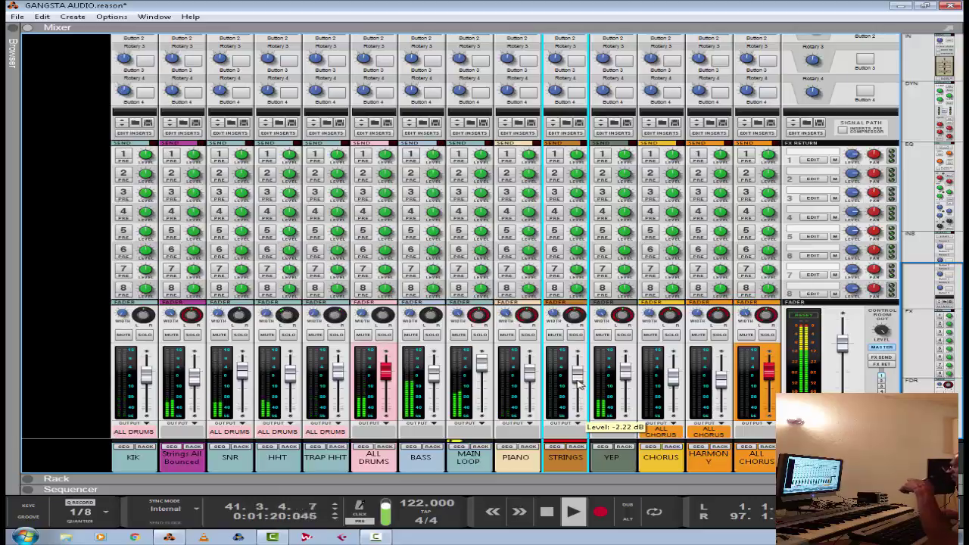
key("F7")
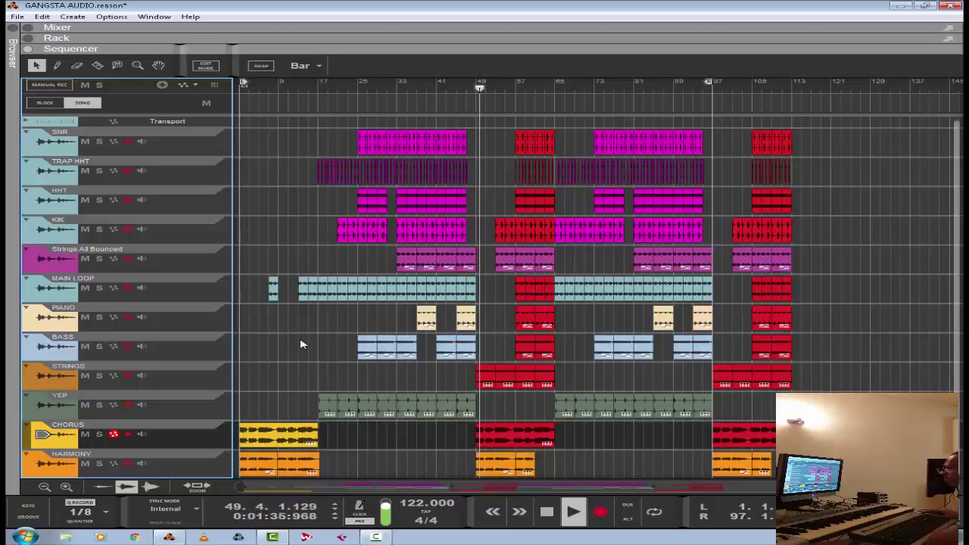
Lower the CHORUS fader to about -4.23 dB, raise the HARMONY fader slightly during playback, and stop at the song start in the sequencer.
left_click(447, 32)
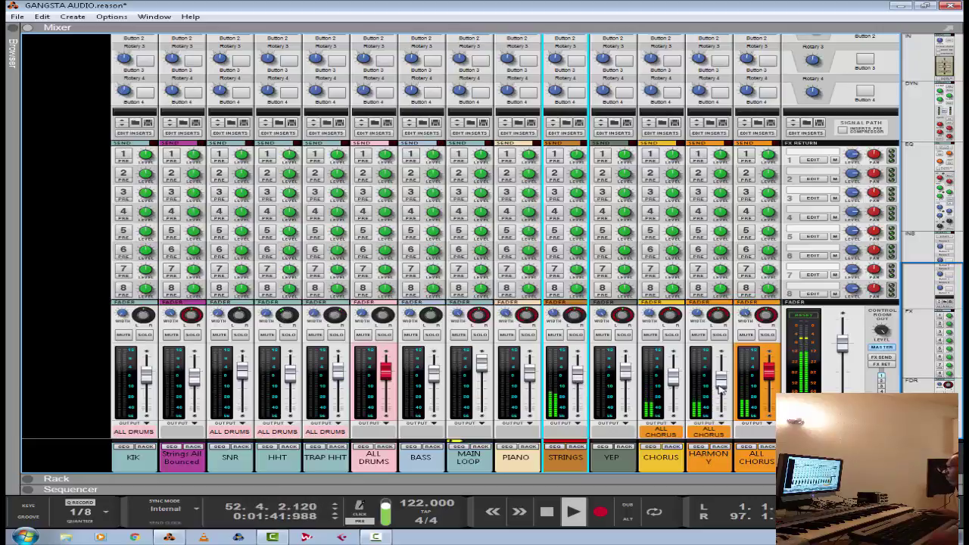
left_click(672, 379)
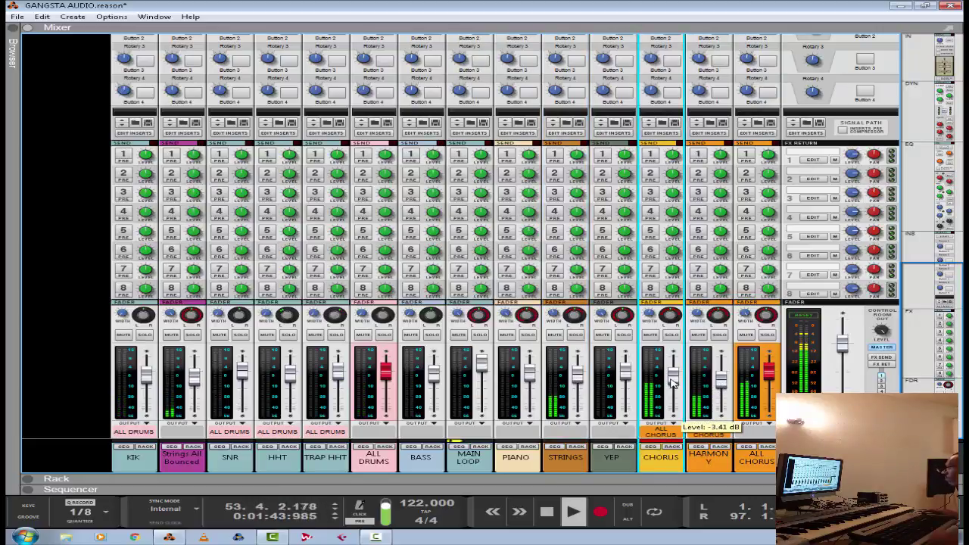
left_click(719, 383)
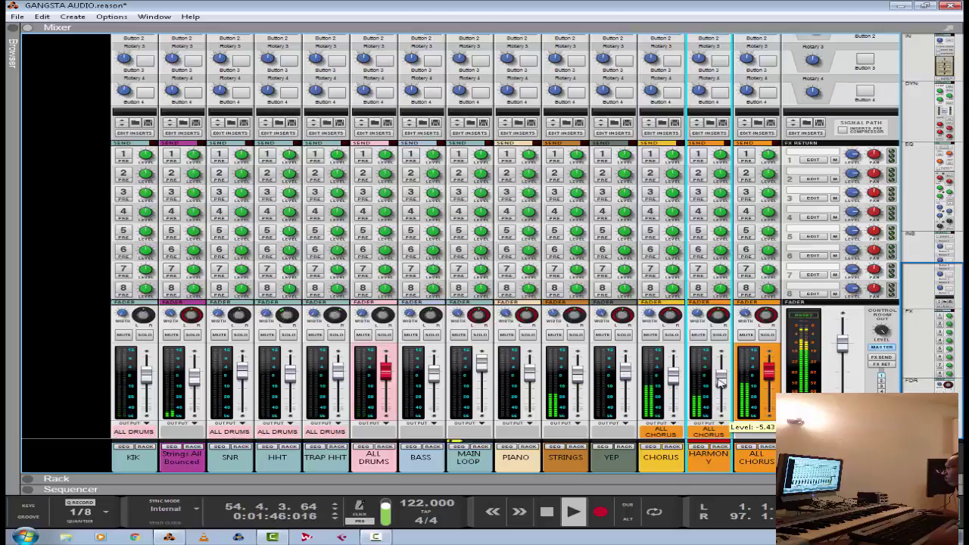
left_click_drag(720, 382, 720, 381)
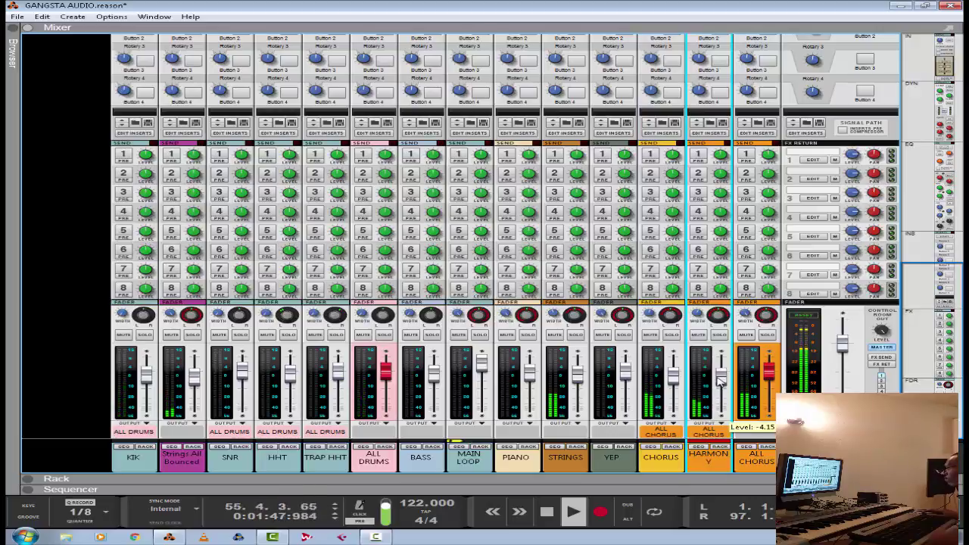
mouse_move(672, 380)
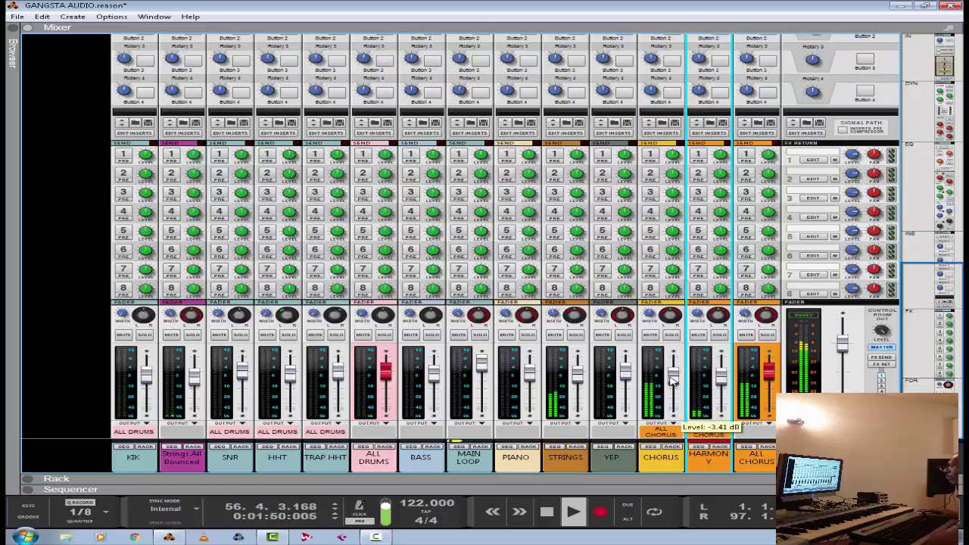
left_click_drag(672, 381, 672, 383)
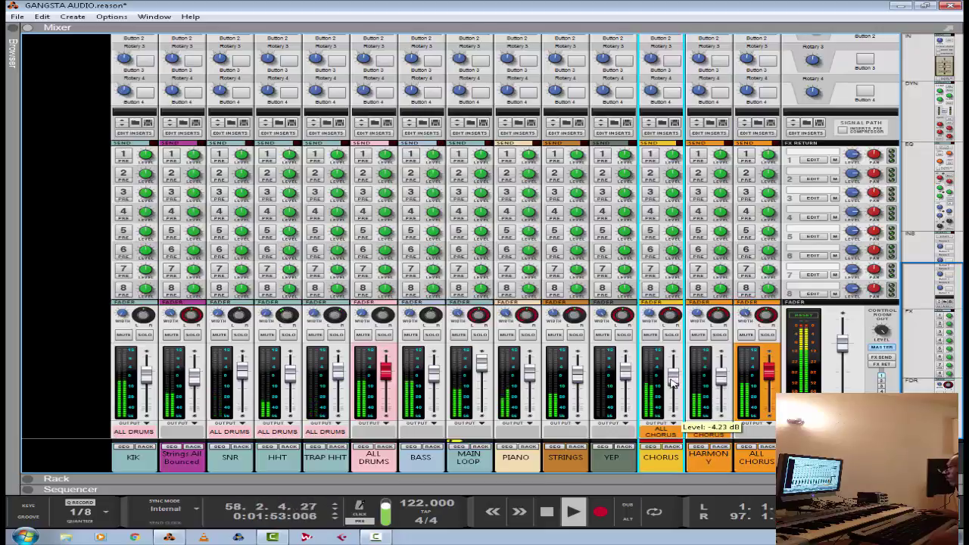
left_click(721, 379)
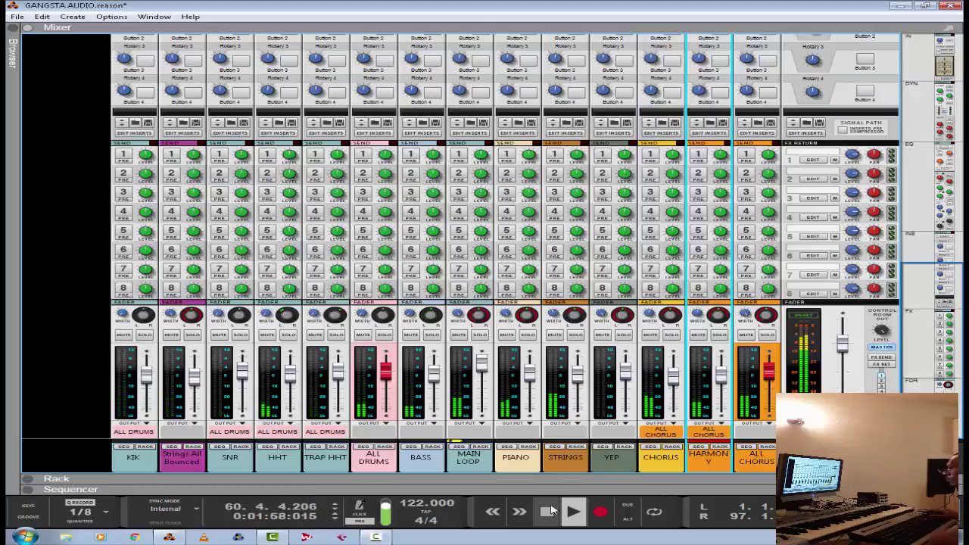
key("F7")
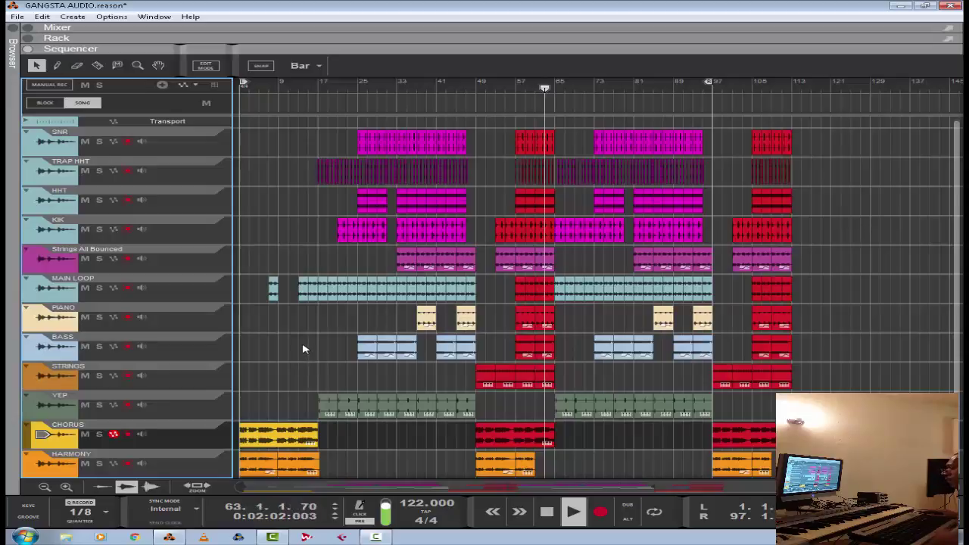
double_click(550, 514)
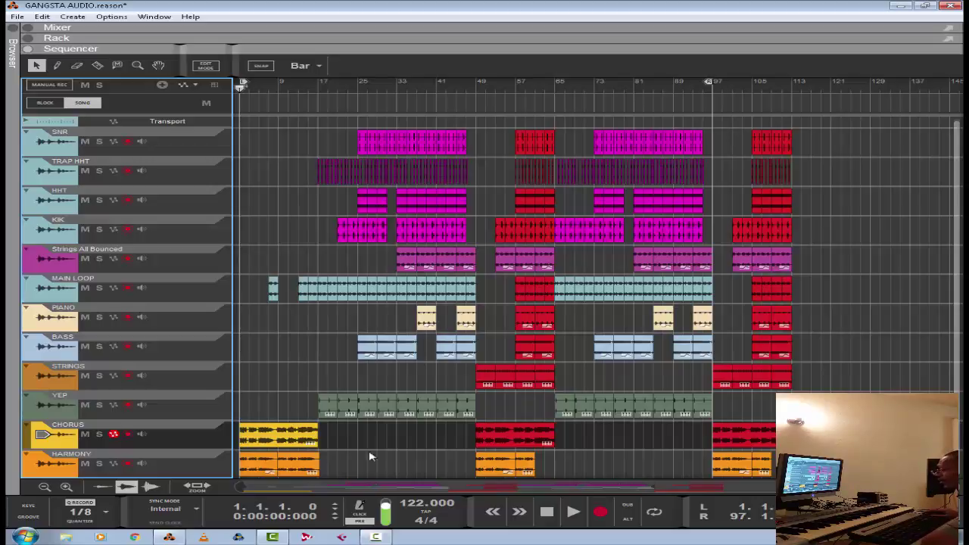
left_click(374, 537)
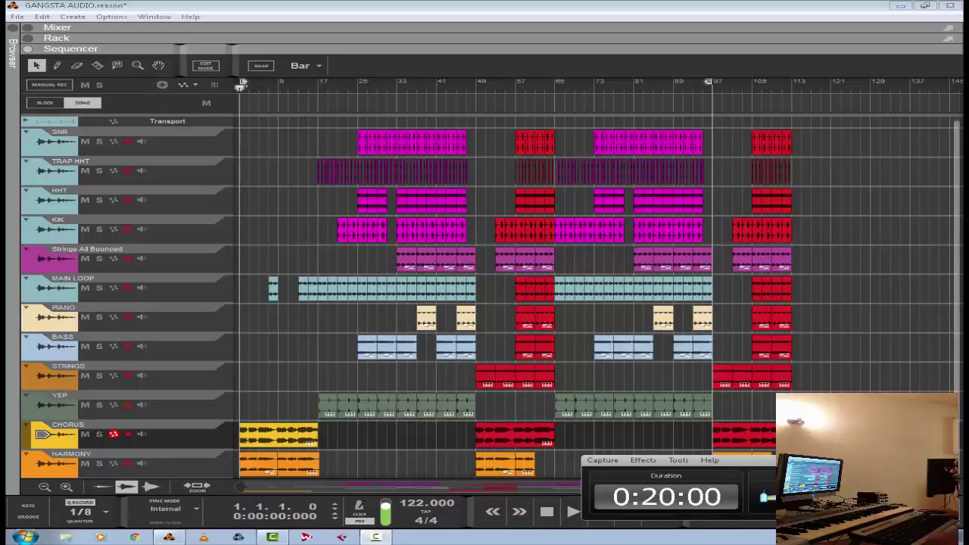
left_click(431, 375)
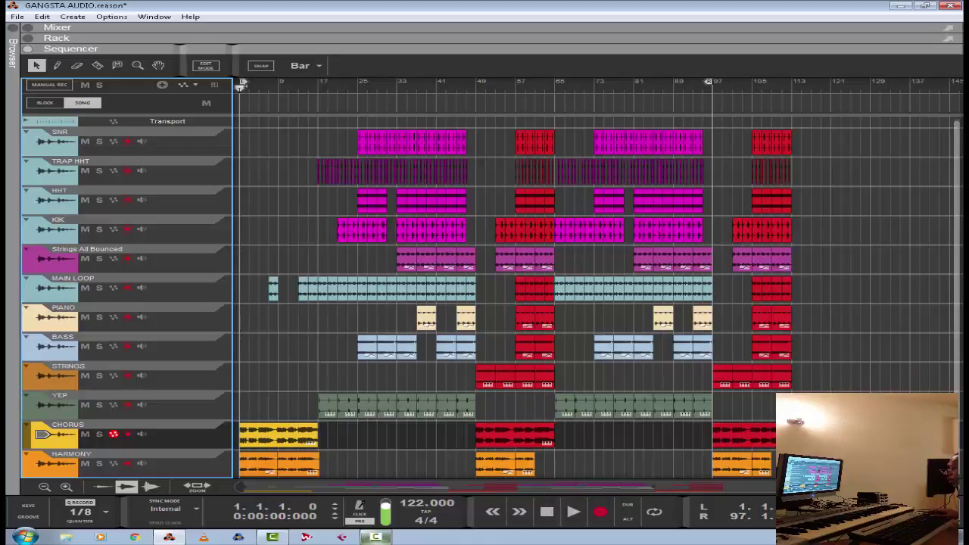
key("F9")
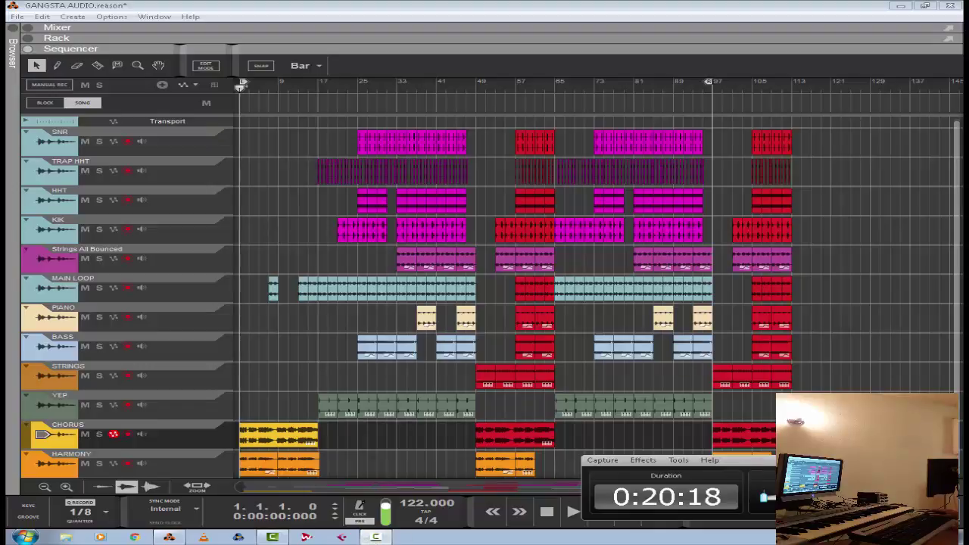